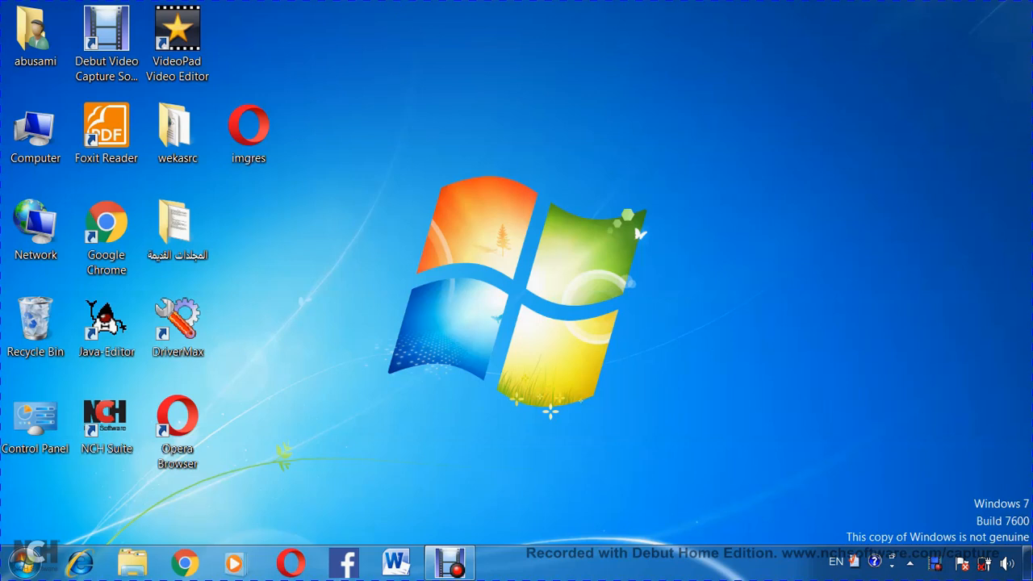
- Launch Weka 3.9 and dismiss the package manager notice
left_click(24, 562)
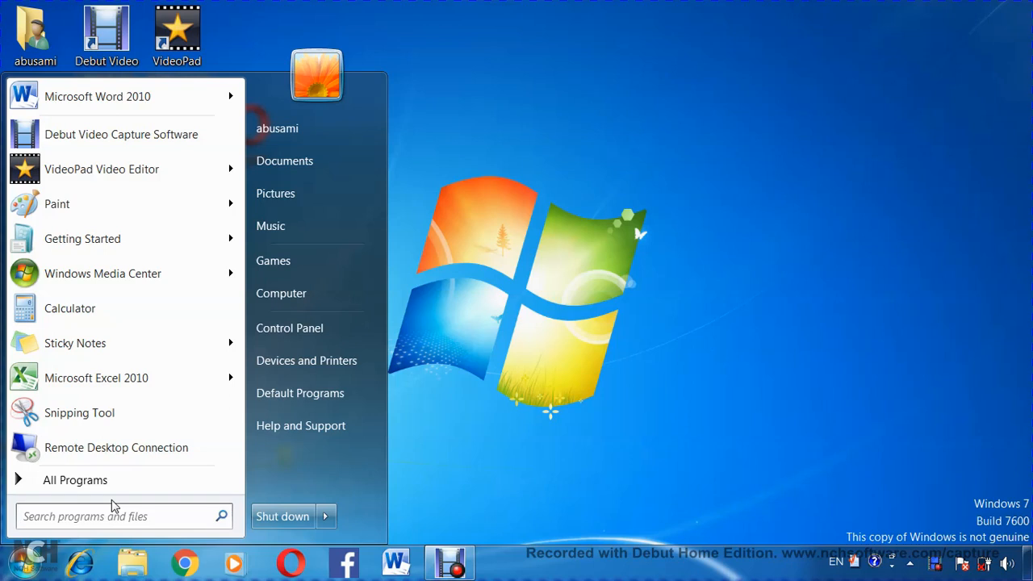
type("wek")
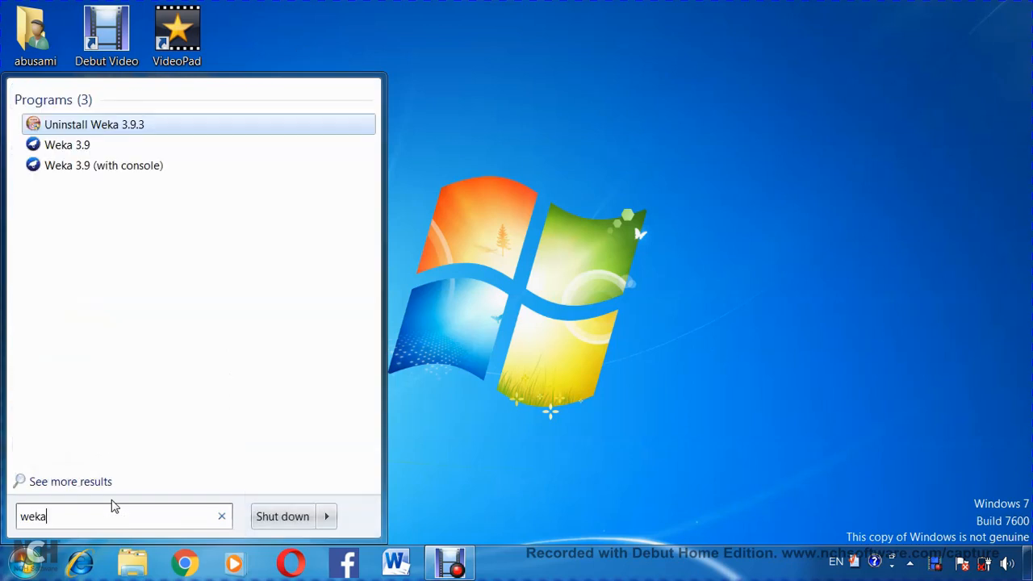
type("a")
left_click(67, 145)
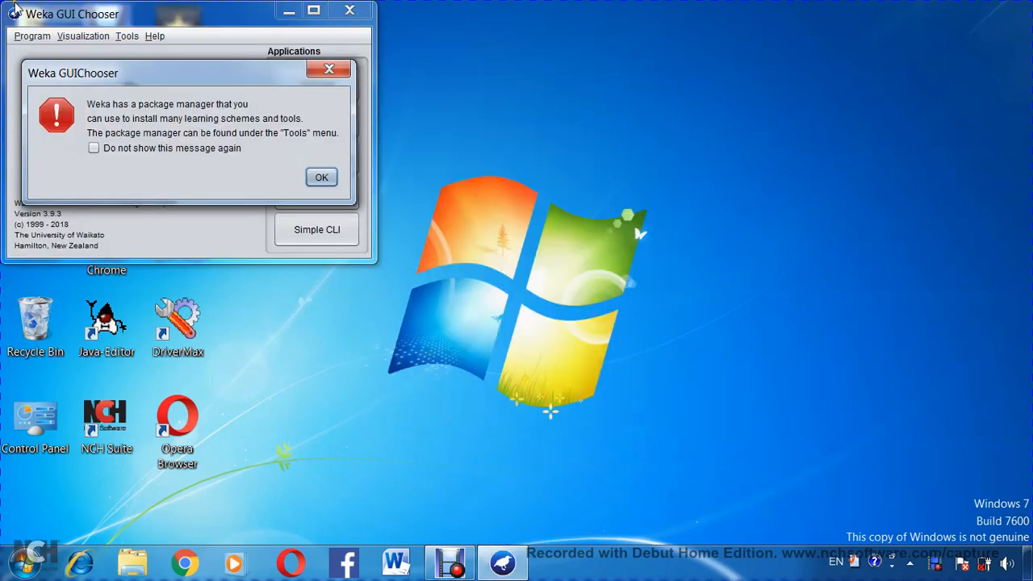
left_click(321, 177)
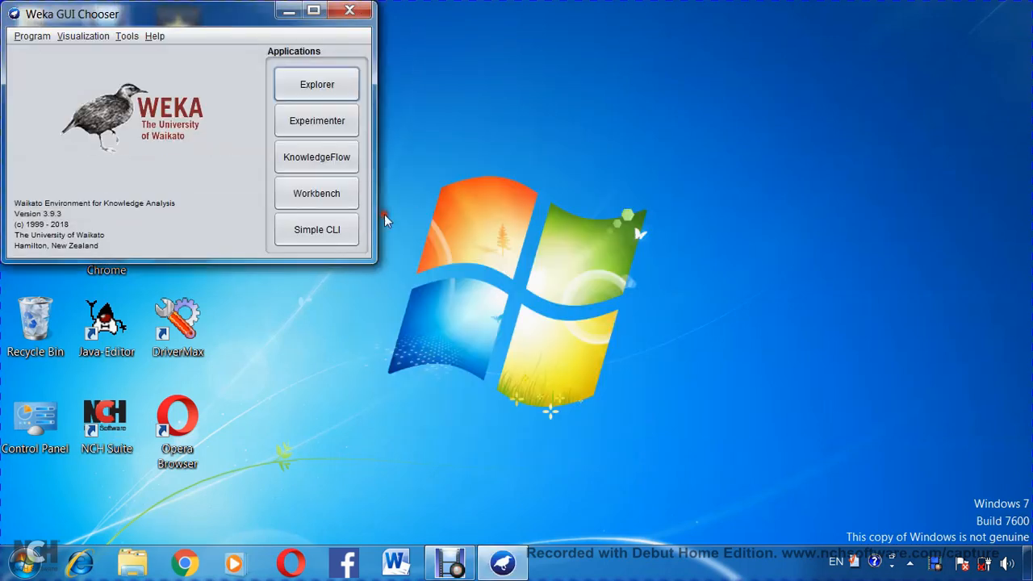
- Open weather.numeric.arff from Weka's data folder in the ArffViewer
left_click(126, 36)
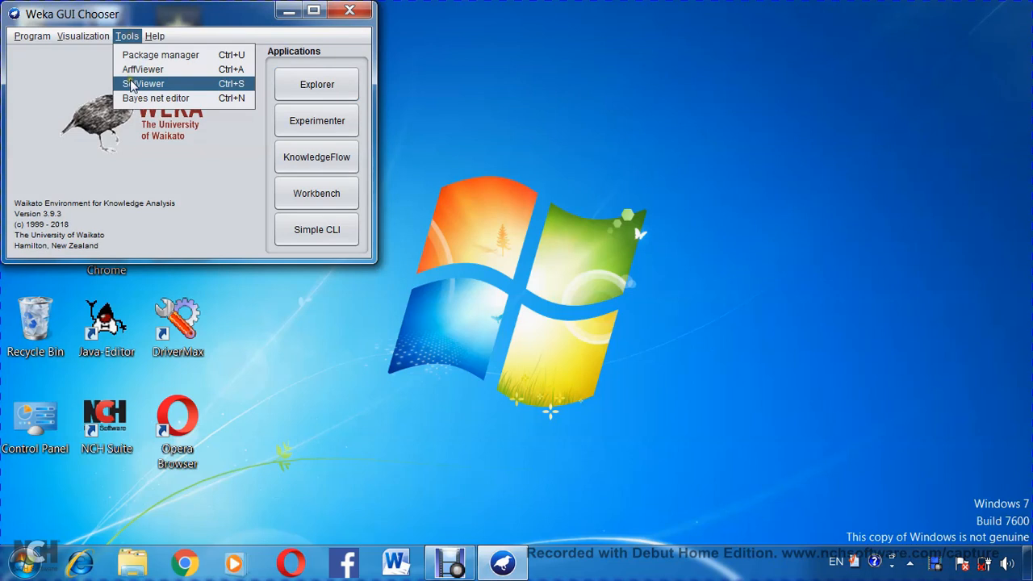
left_click(129, 70)
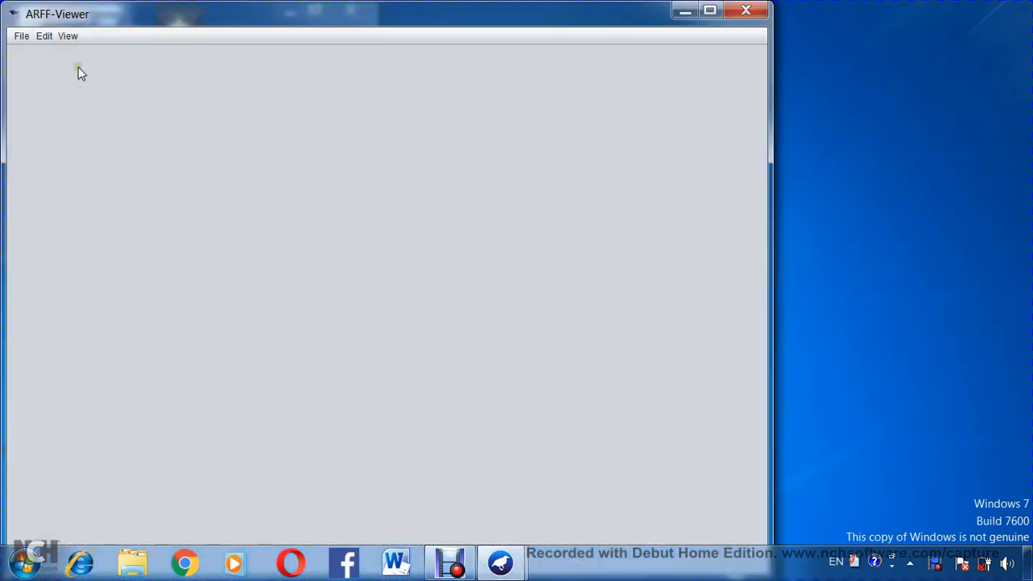
left_click(22, 38)
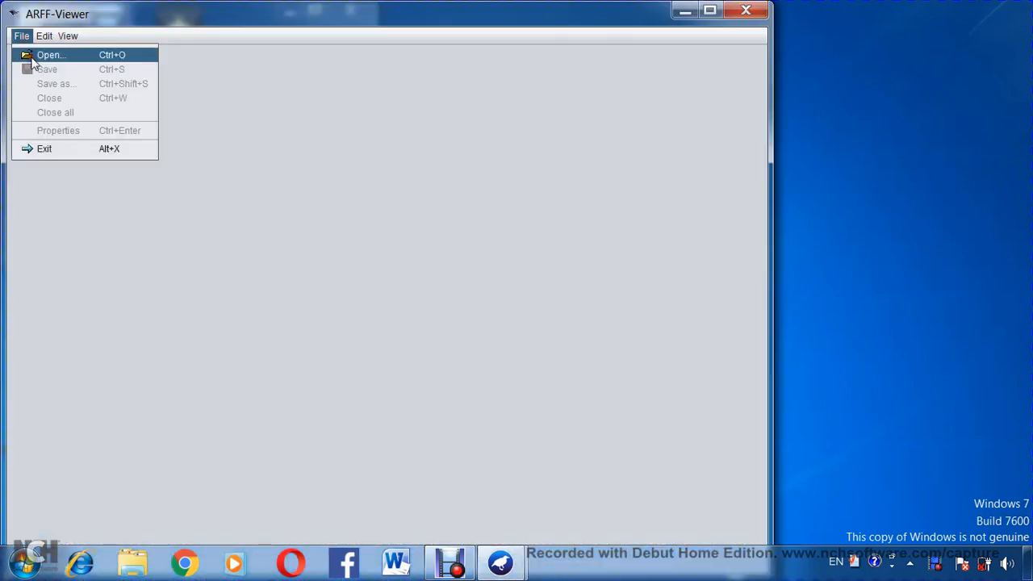
left_click(31, 57)
left_click(173, 272)
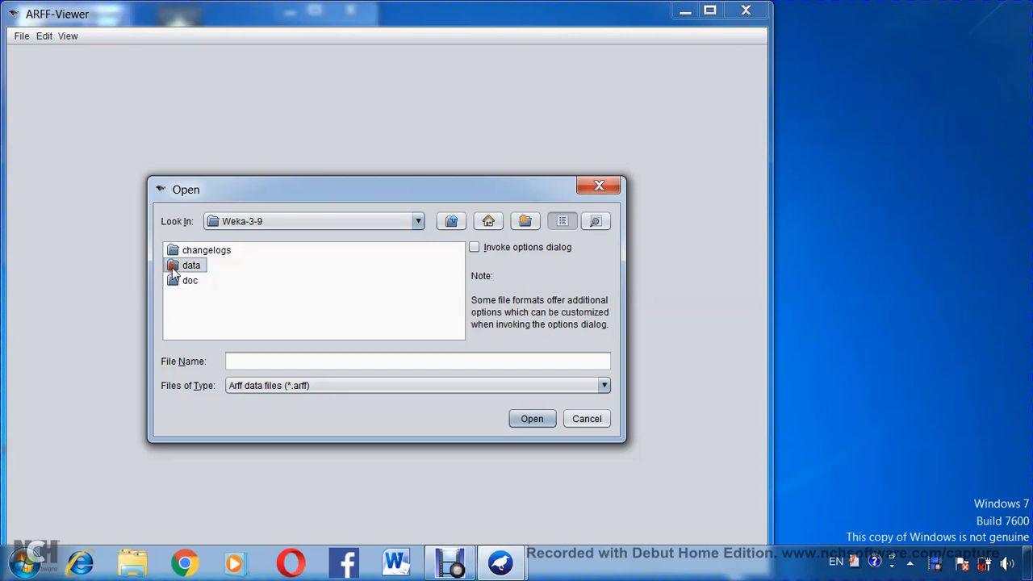
double_click(173, 272)
left_click(376, 334)
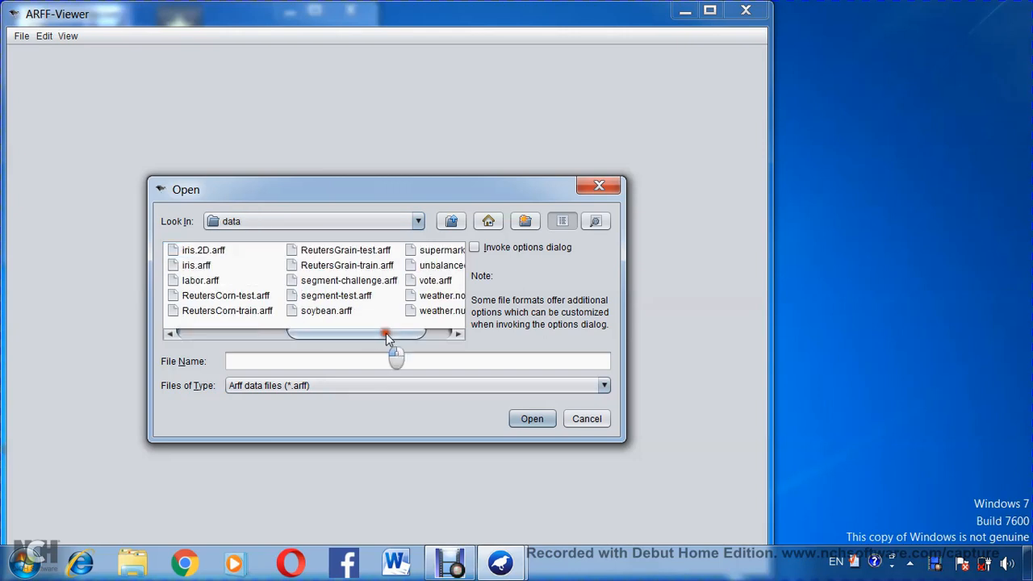
left_click(432, 330)
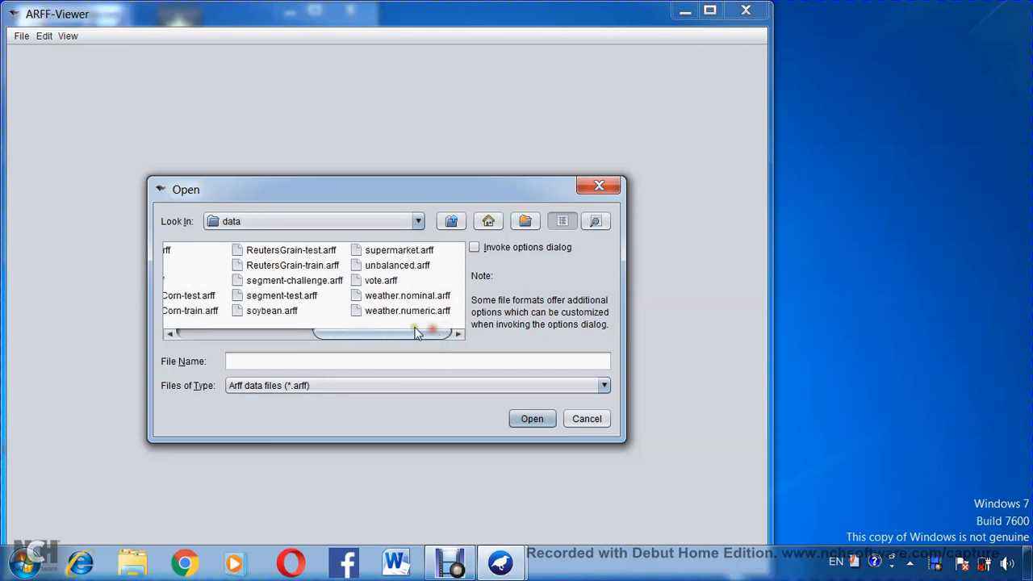
left_click(389, 315)
left_click(529, 420)
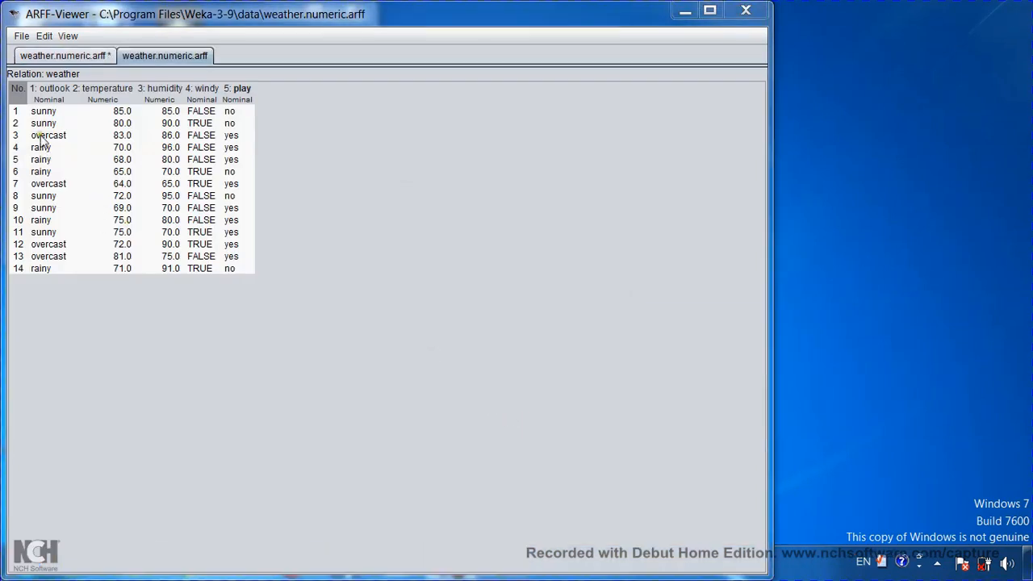
- Clear the outlook values in rows 3 and 8 of the weather data
left_click(38, 136)
left_click(40, 145)
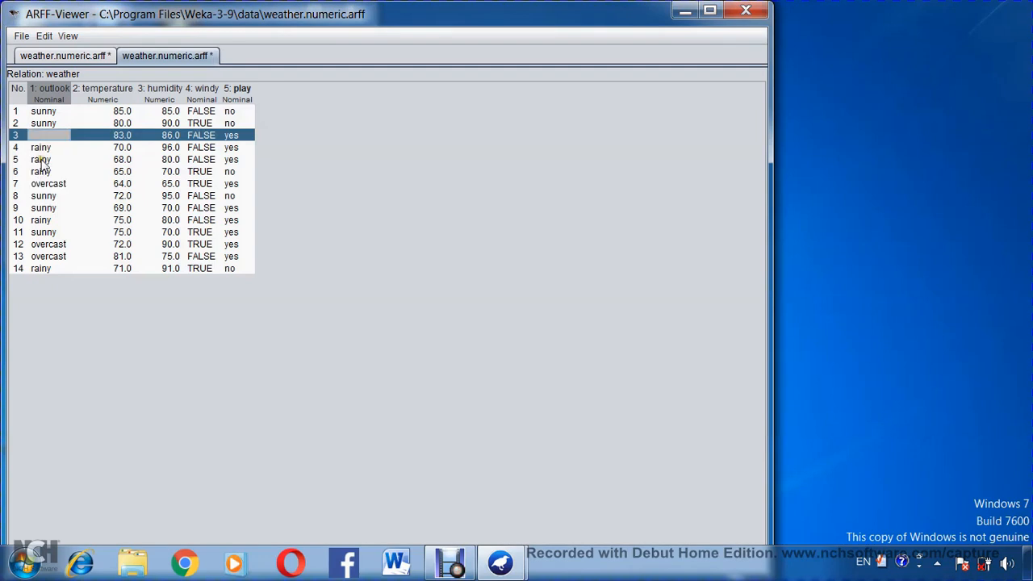
left_click(39, 185)
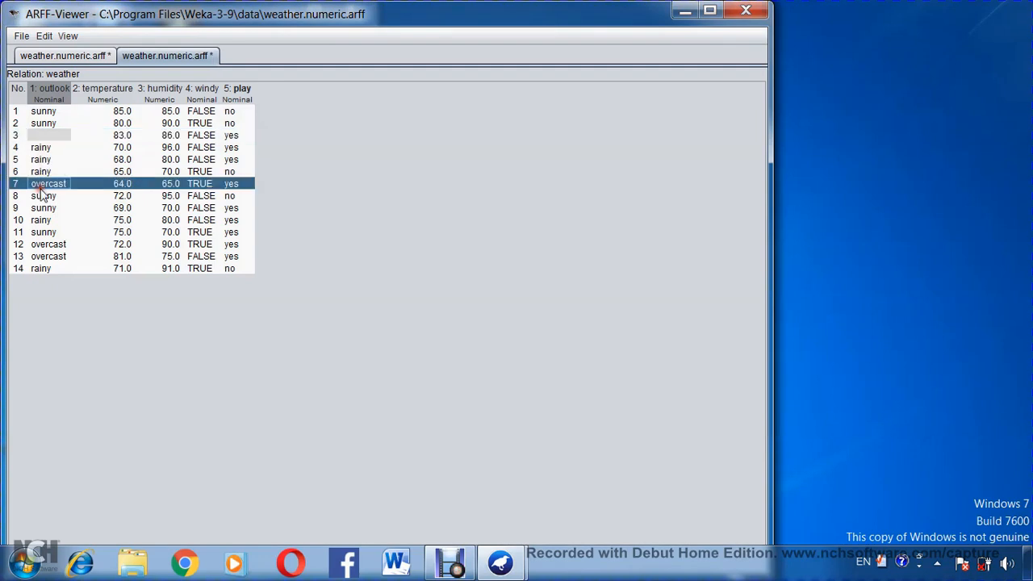
left_click(42, 196)
left_click(43, 205)
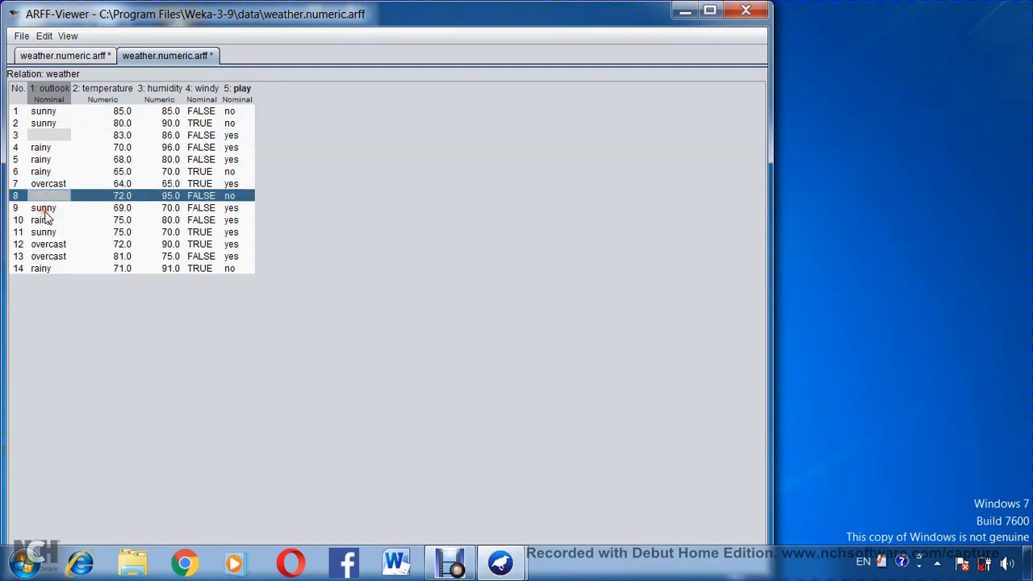
left_click(118, 160)
double_click(118, 160)
left_click_drag(103, 159, 141, 163)
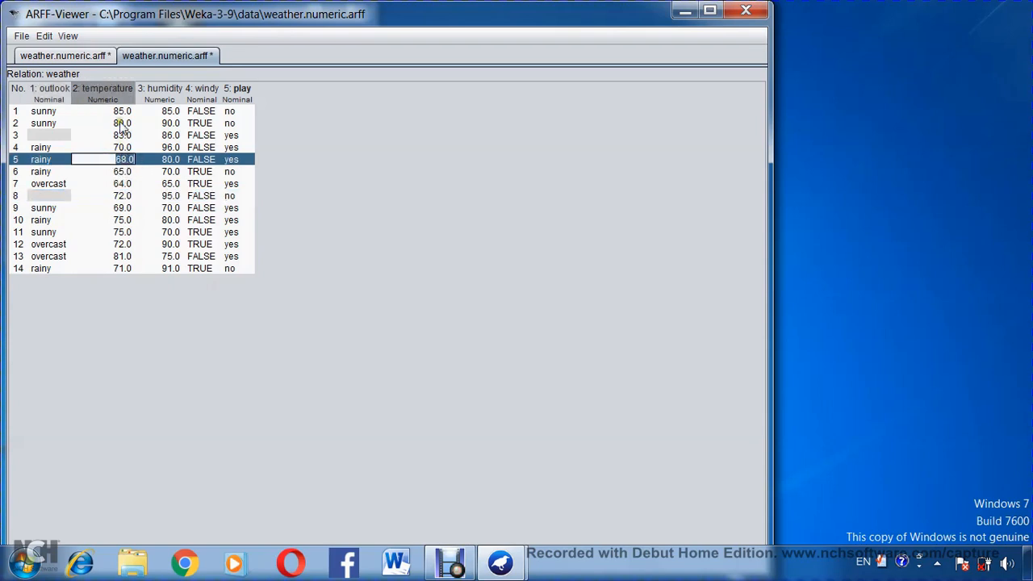
left_click(124, 183)
left_click(119, 161)
- Get the mean of the temperature attribute and close the result
right_click(110, 87)
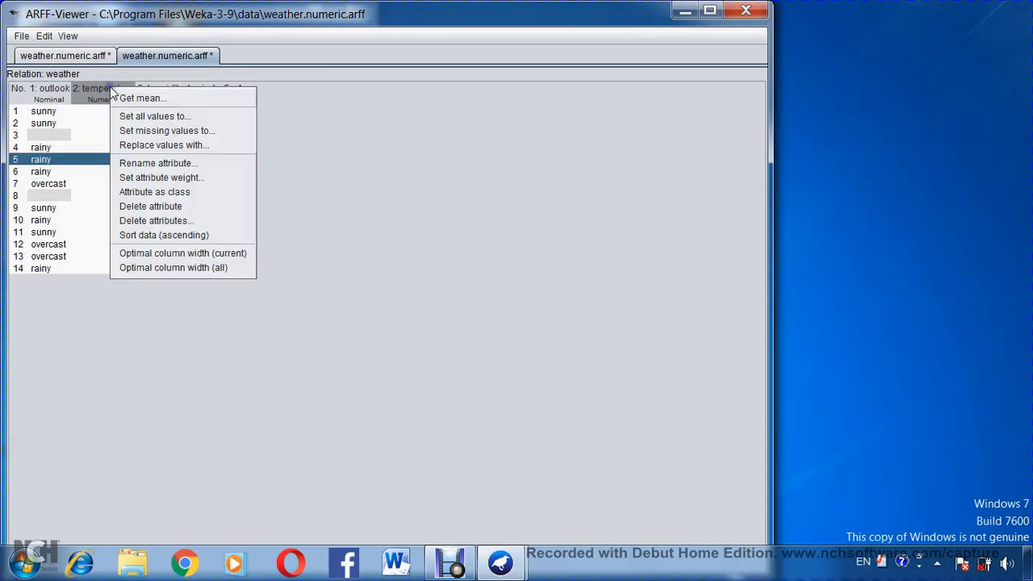
left_click(125, 103)
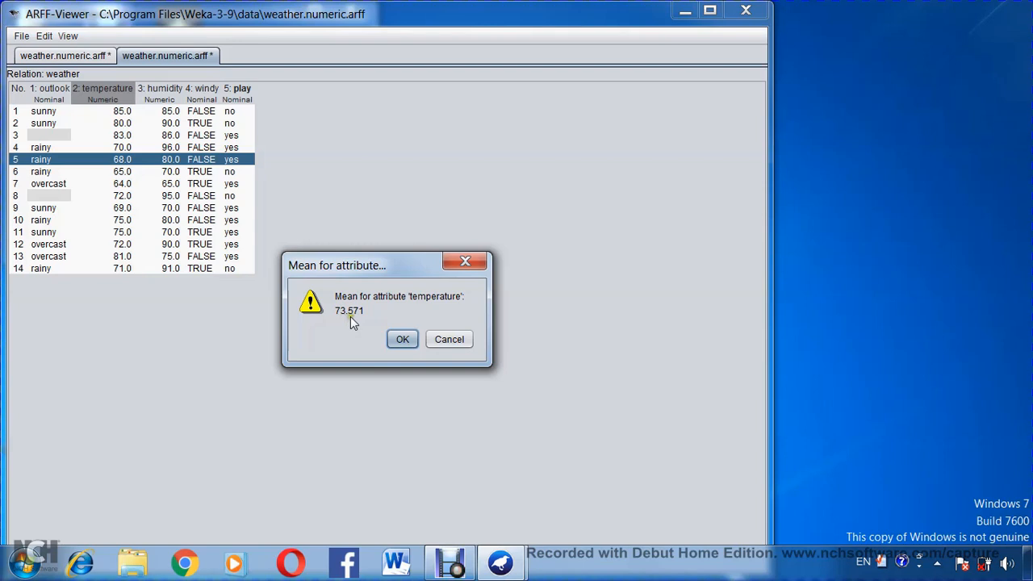
left_click(402, 338)
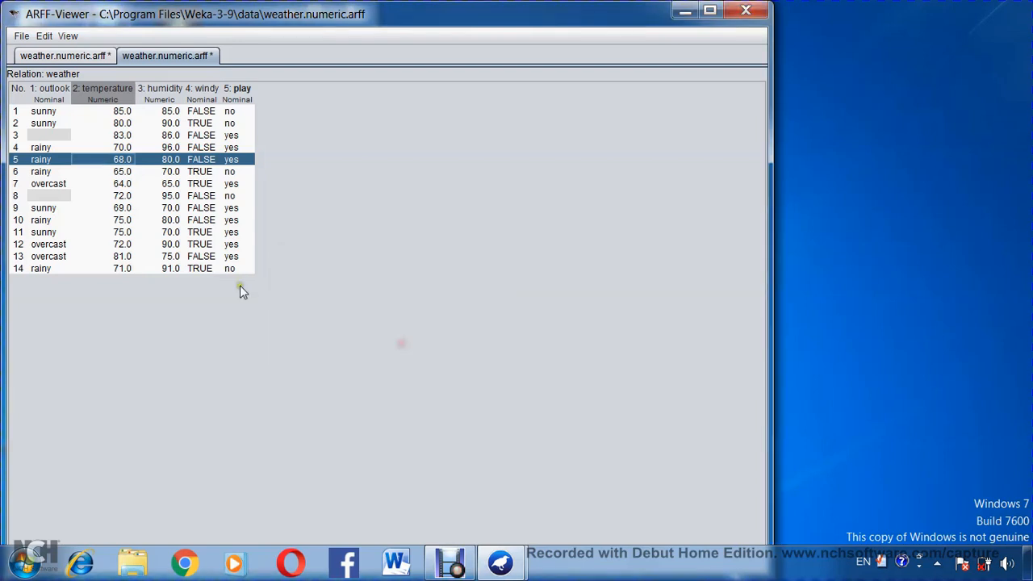
- Clear the temperature values in rows 5, 11 and 13 completely, leaving them as missing values
double_click(121, 159)
key("Delete")
double_click(127, 233)
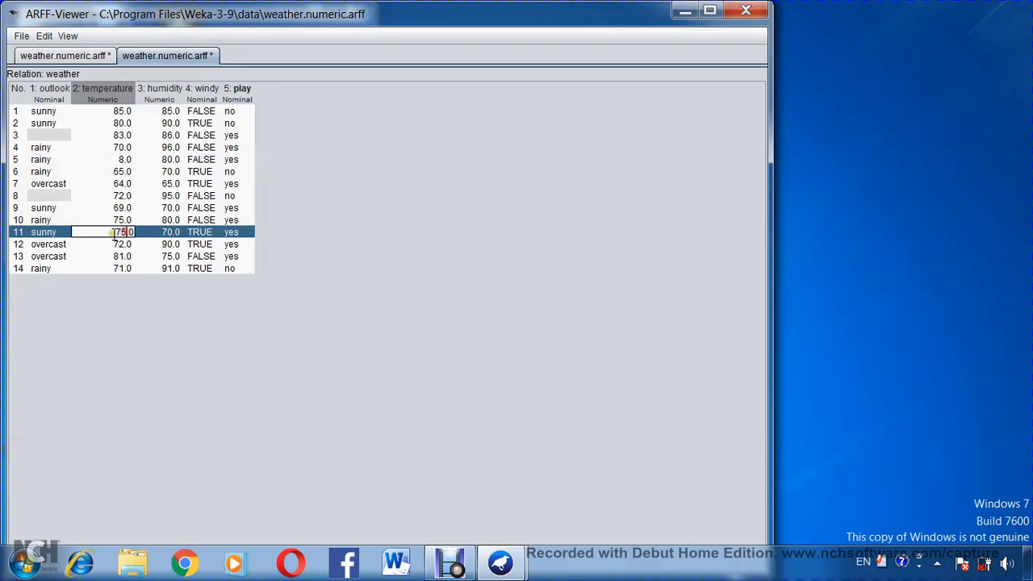
left_click_drag(113, 233, 157, 233)
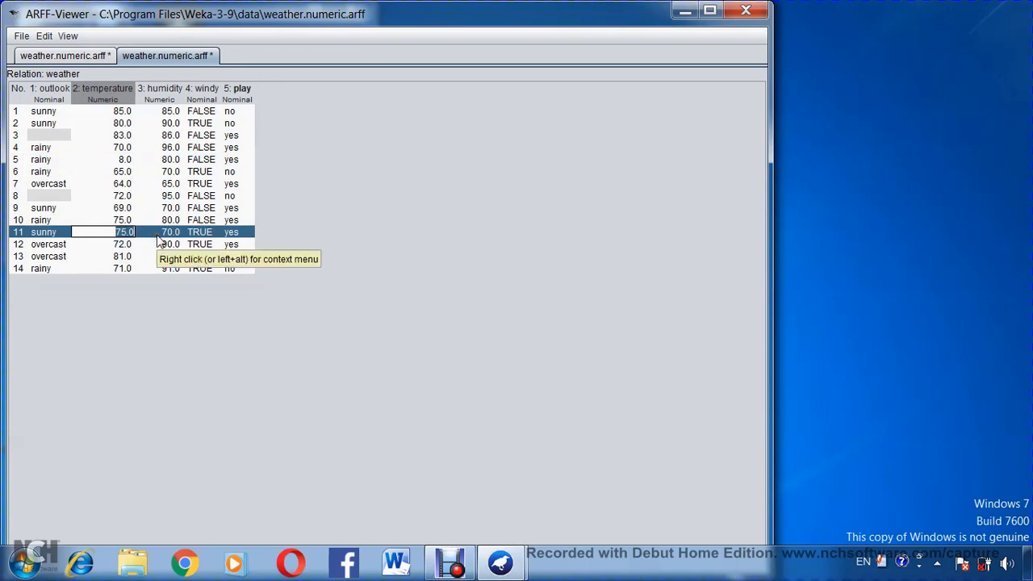
key("Delete")
double_click(121, 255)
left_click_drag(117, 256, 133, 257)
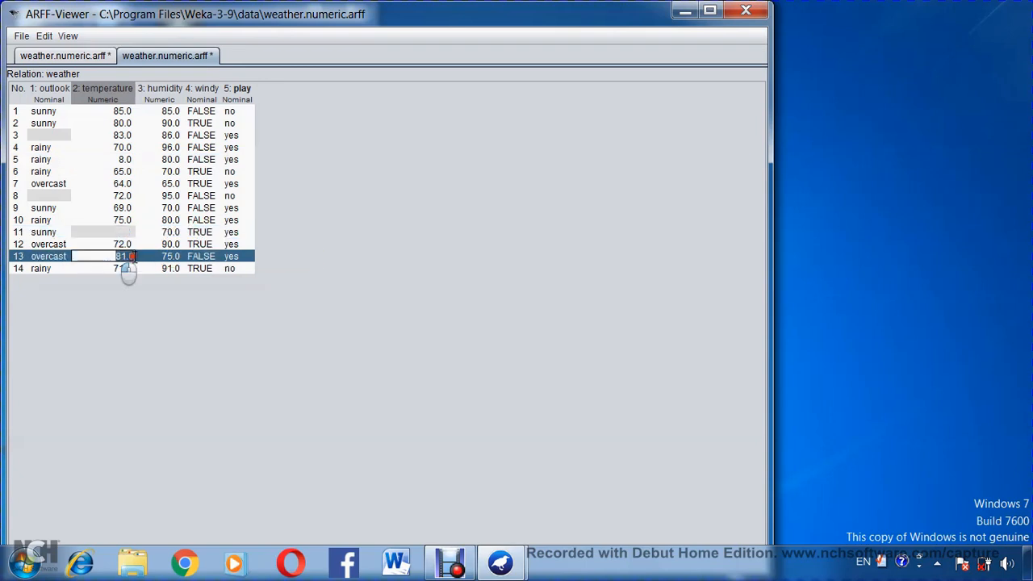
key("Delete")
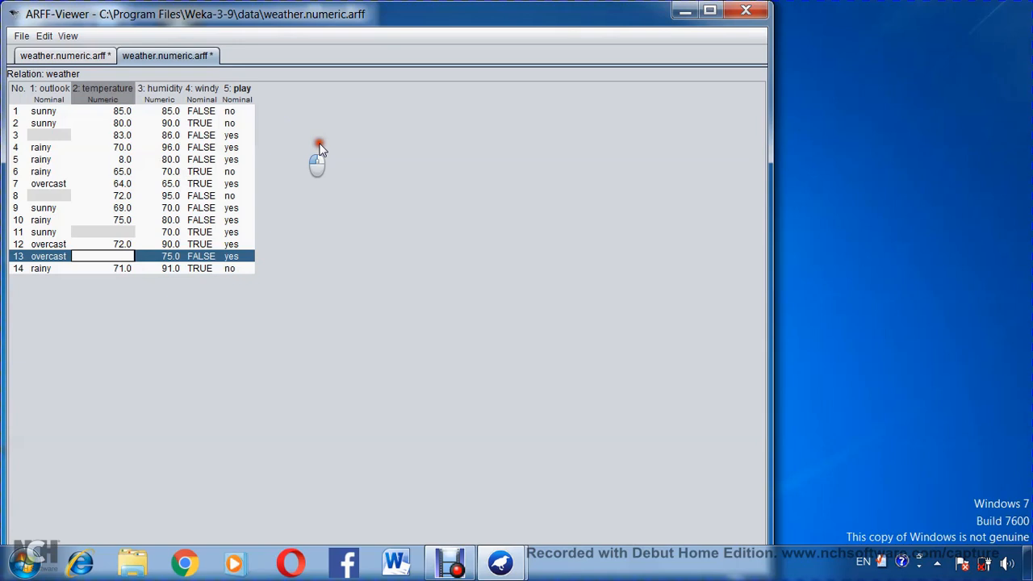
left_click(113, 159)
double_click(113, 160)
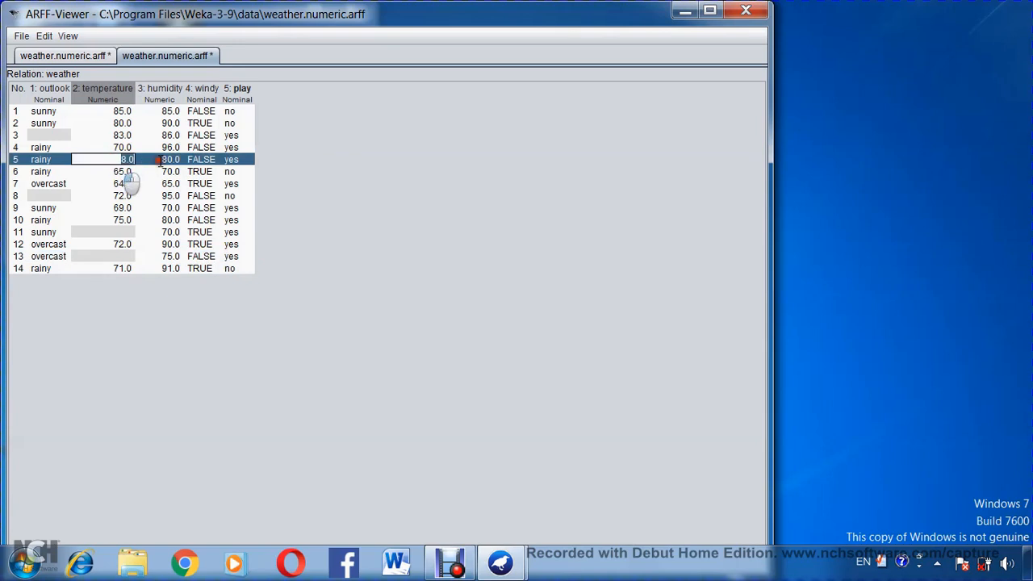
key("Delete")
left_click(123, 184)
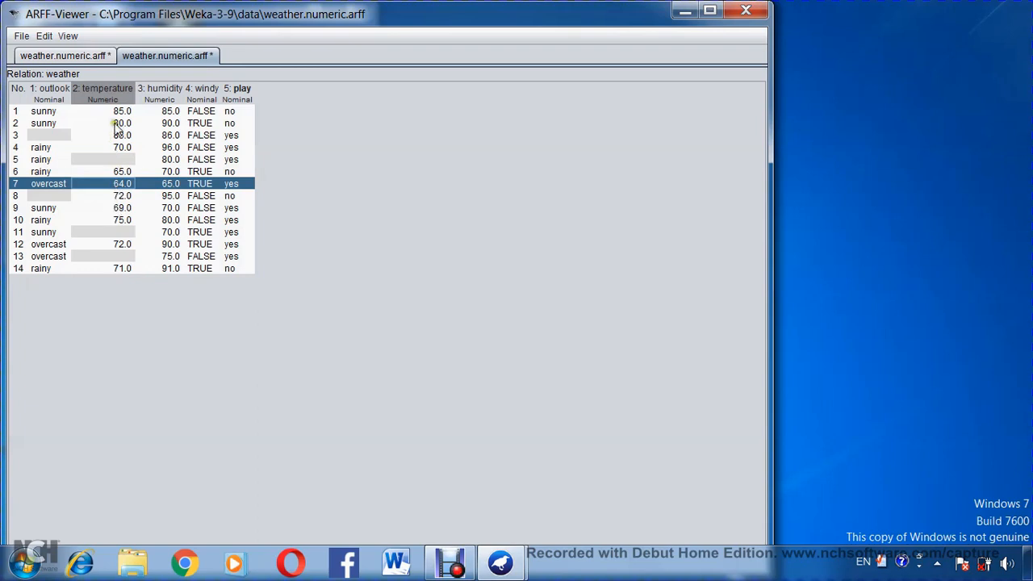
- Set all missing temperature values to 73.5 and check the filled cells in rows 5, 11 and 13
right_click(112, 91)
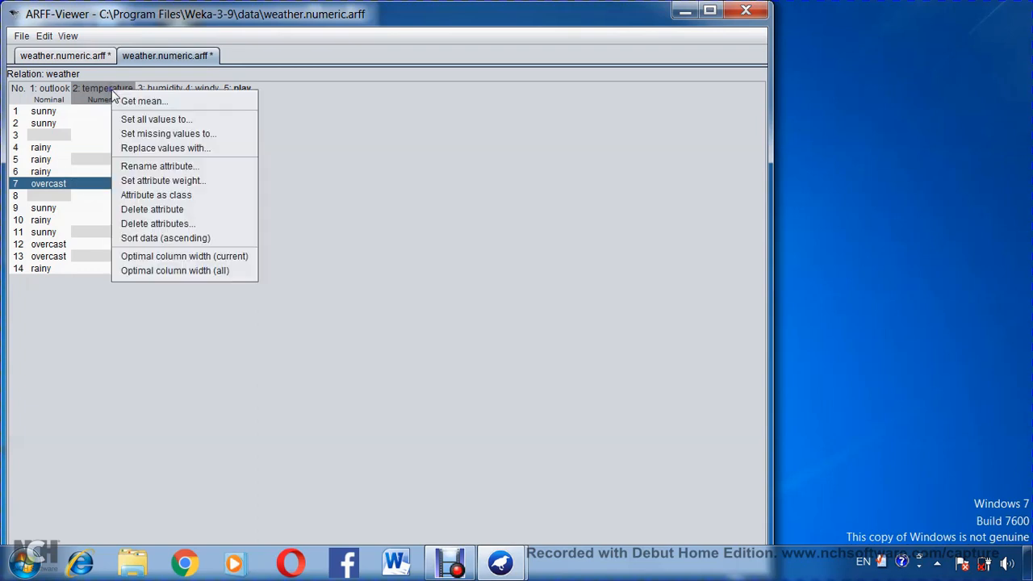
left_click(182, 137)
type("73.5")
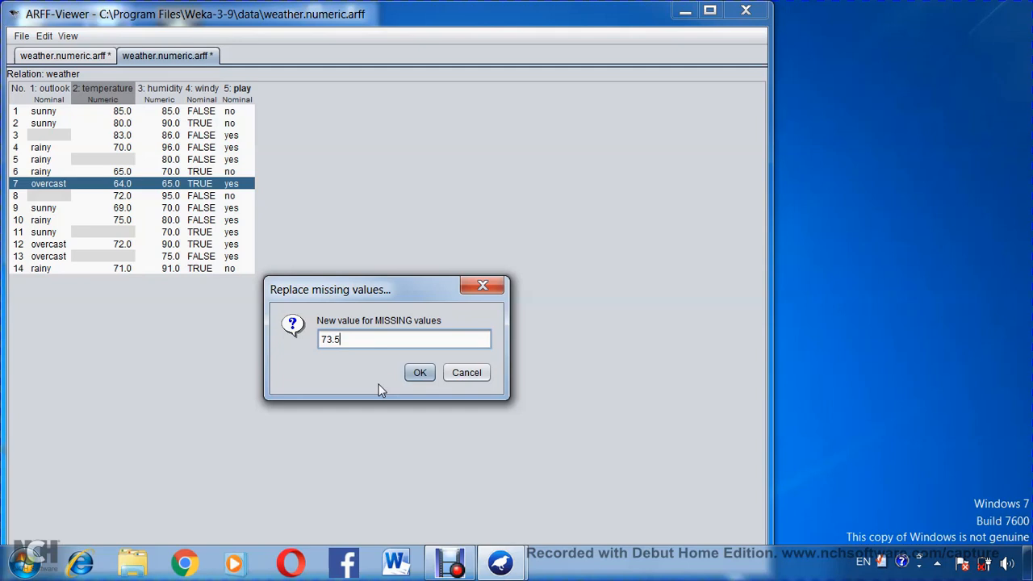
left_click(419, 373)
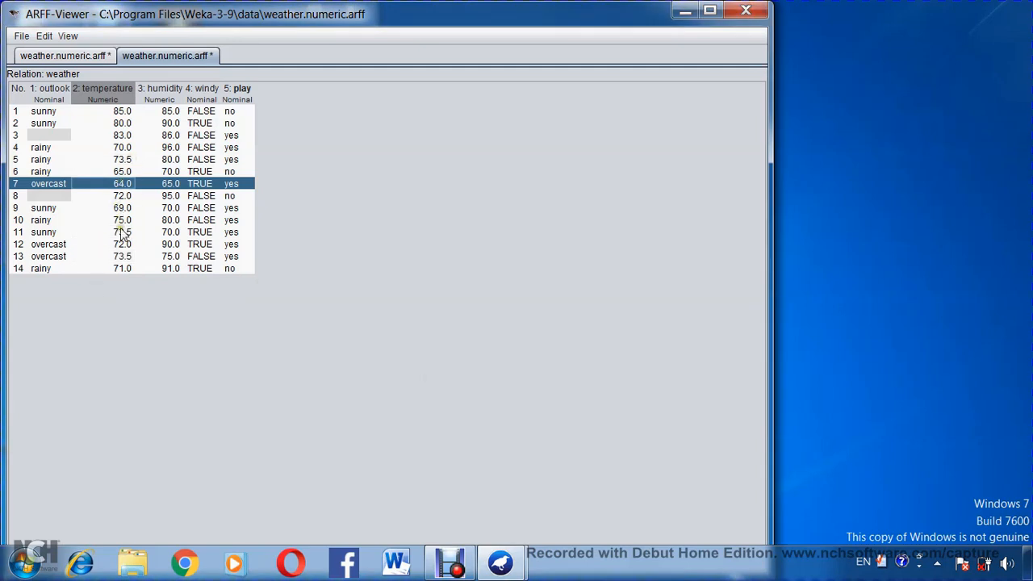
left_click(121, 159)
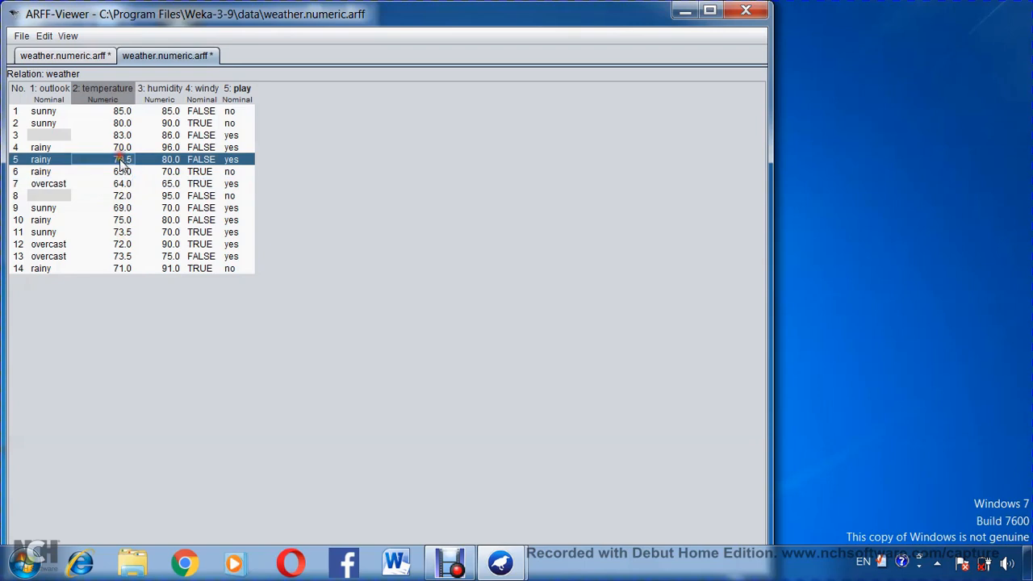
left_click(121, 231)
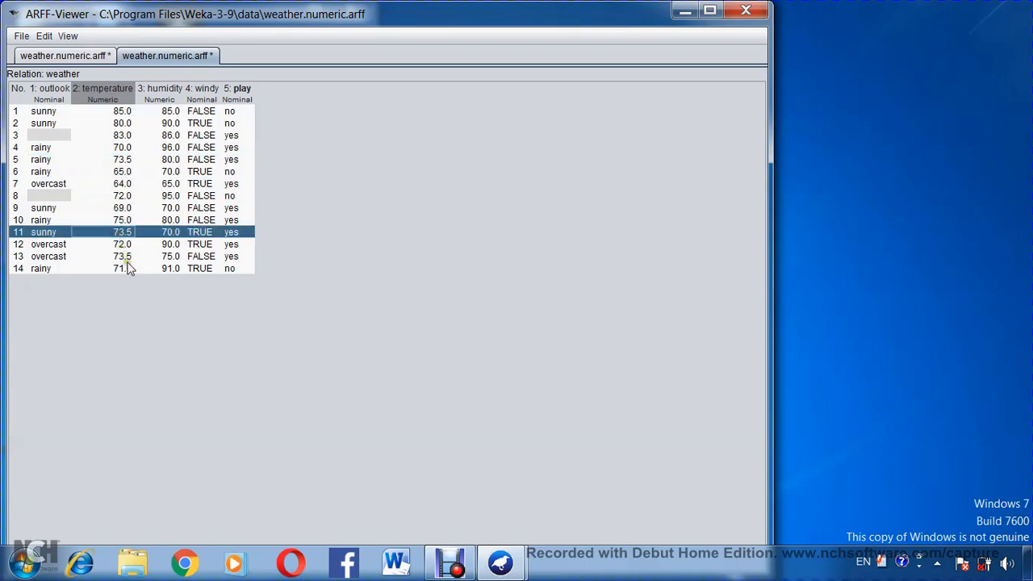
left_click(123, 256)
left_click(123, 162)
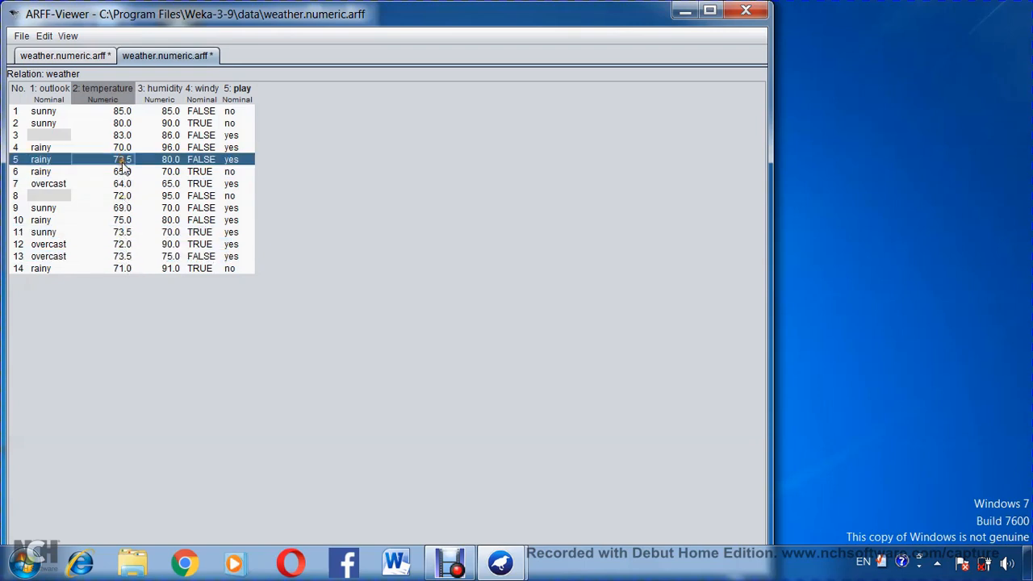
- Set all missing values of the outlook attribute to overcast
right_click(33, 95)
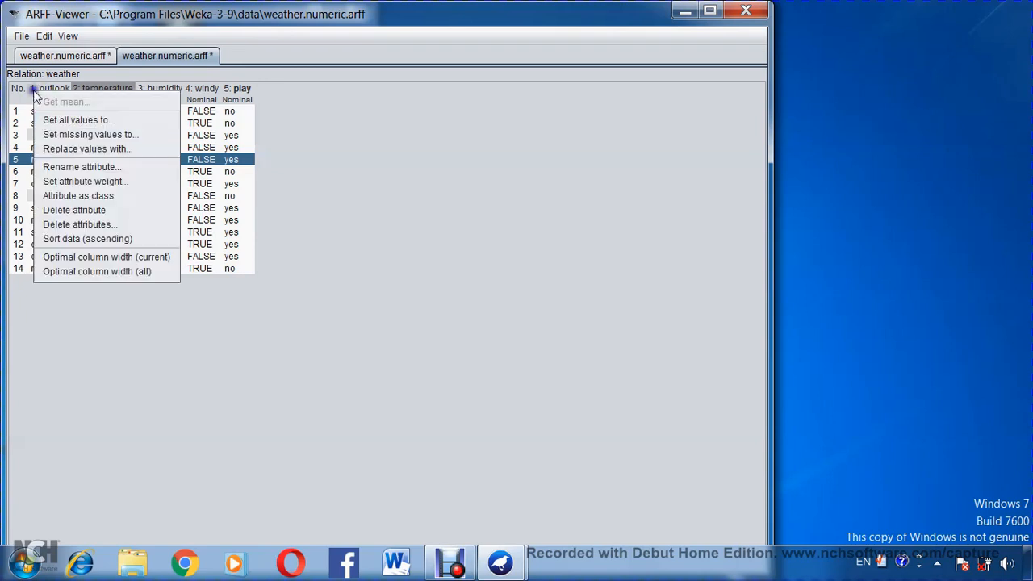
left_click(60, 136)
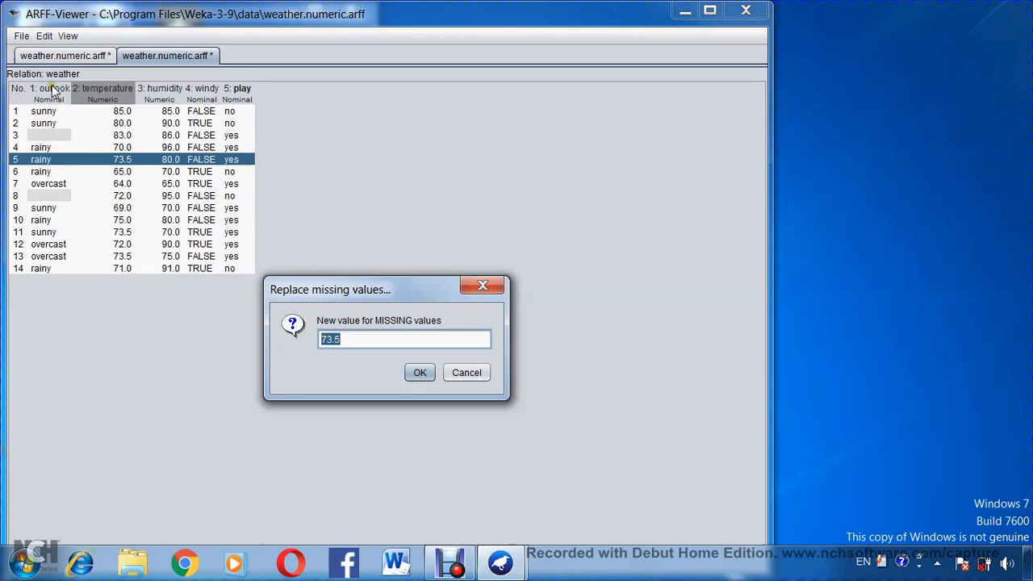
type("0")
left_click(387, 336)
type("overcast")
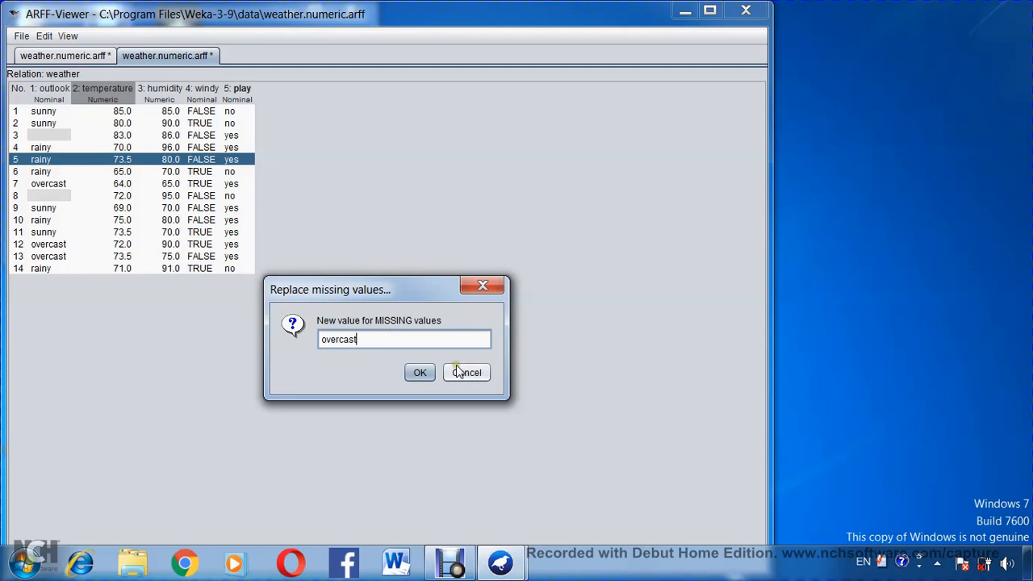
left_click(423, 375)
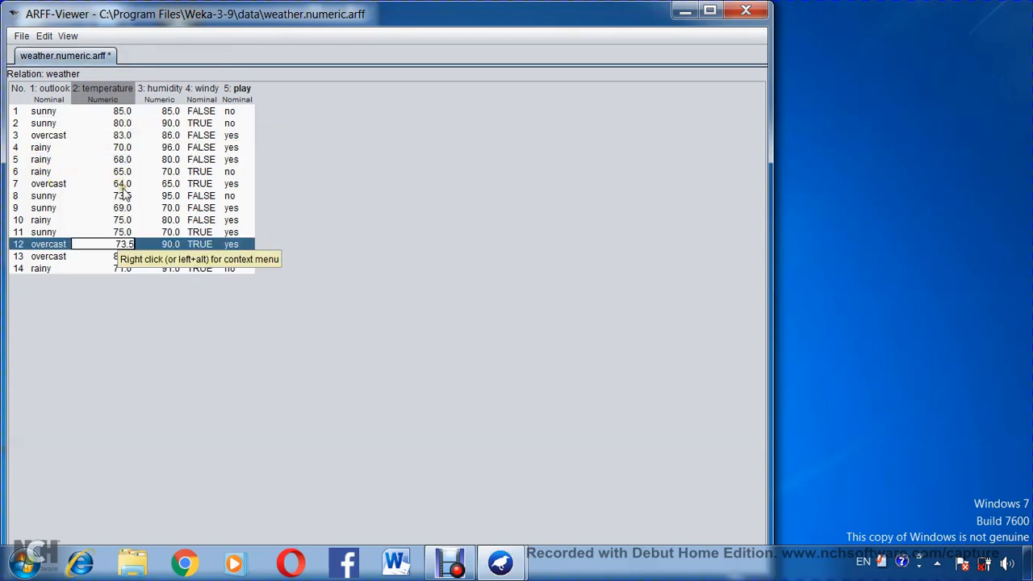
left_click(118, 149)
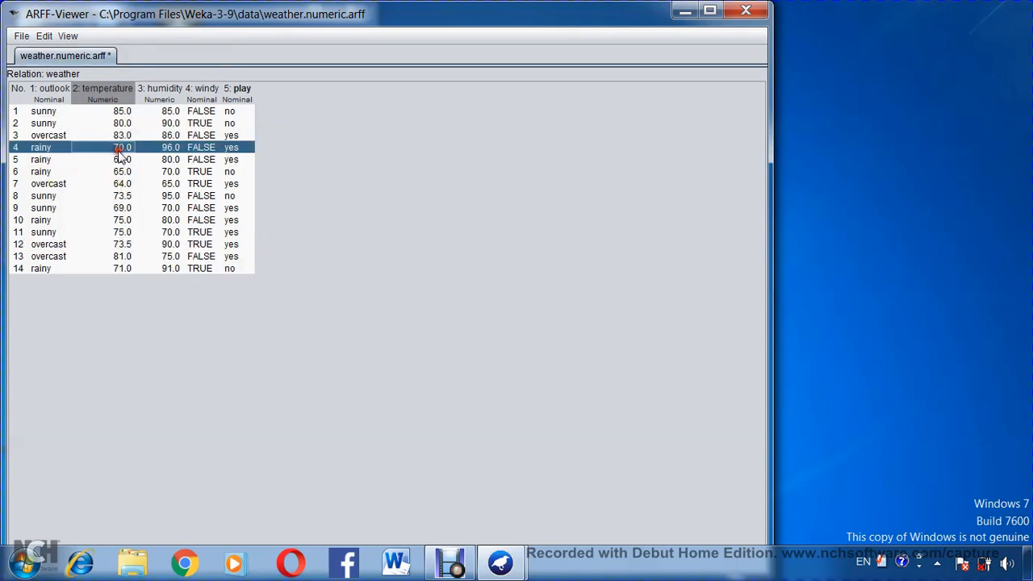
- View the list of distinct values of the outlook attribute and close it
left_click(68, 37)
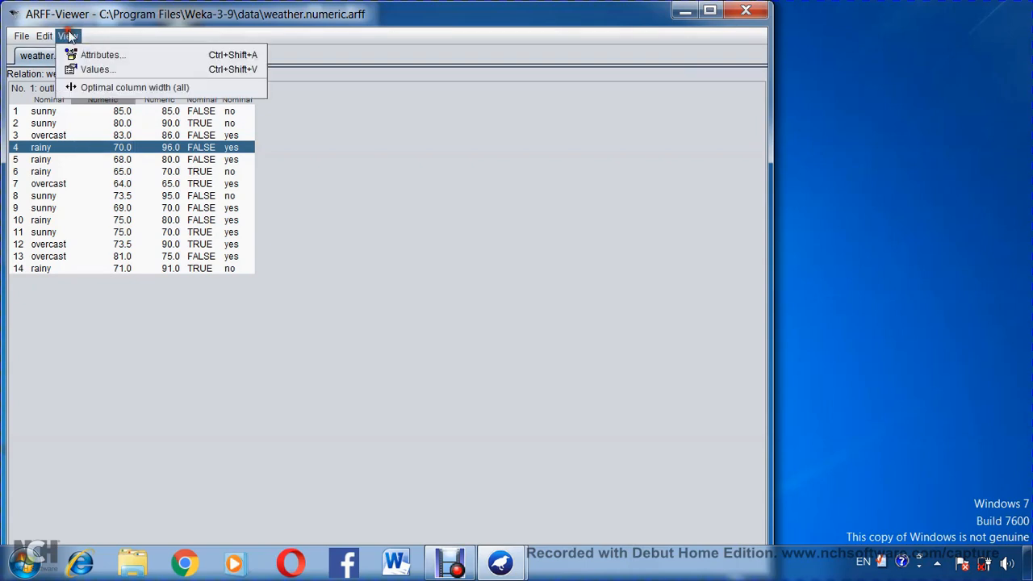
left_click(95, 69)
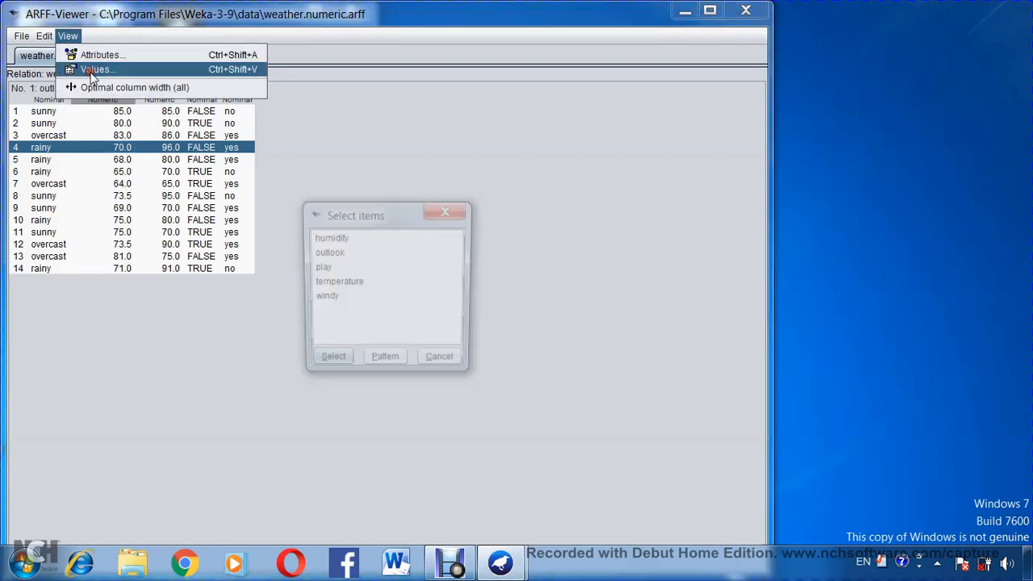
left_click(323, 252)
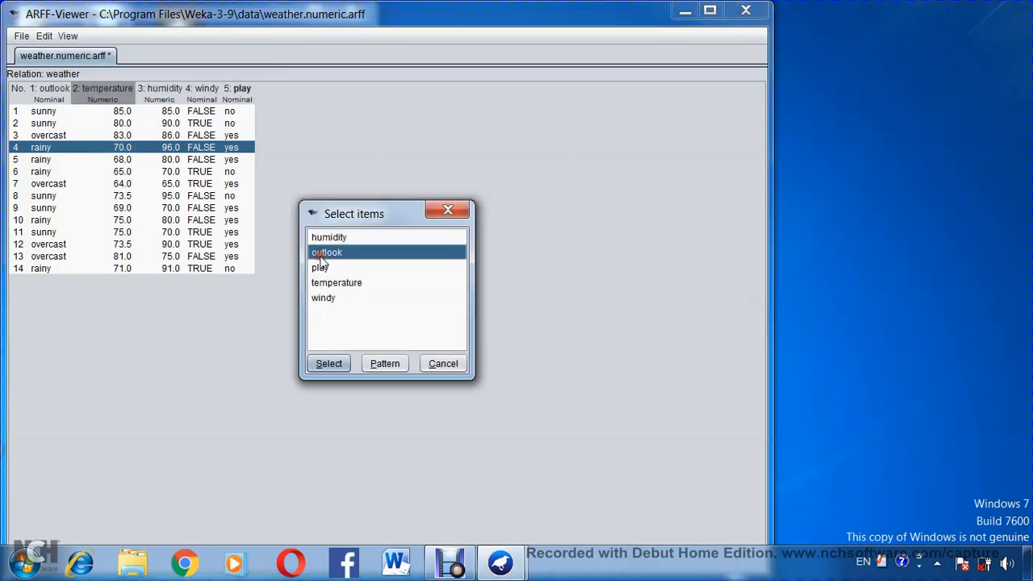
left_click(330, 363)
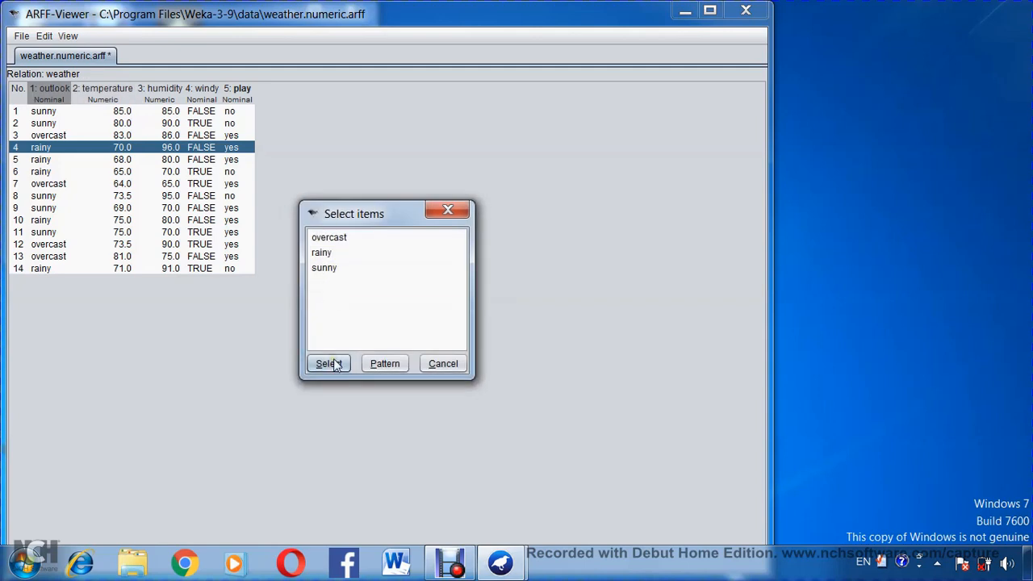
left_click(445, 215)
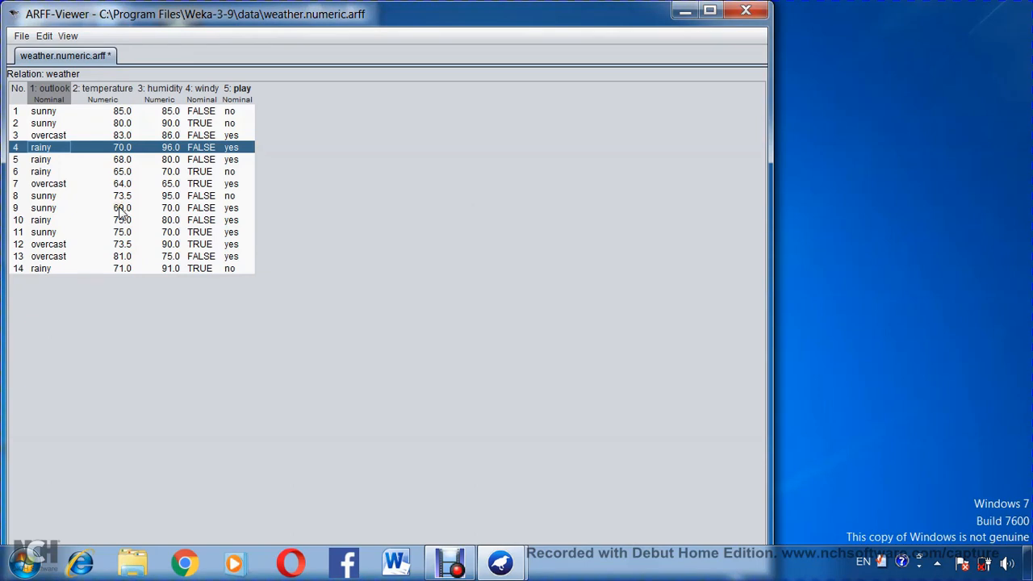
- Set the windy attribute as the class attribute of the weather relation
left_click(45, 37)
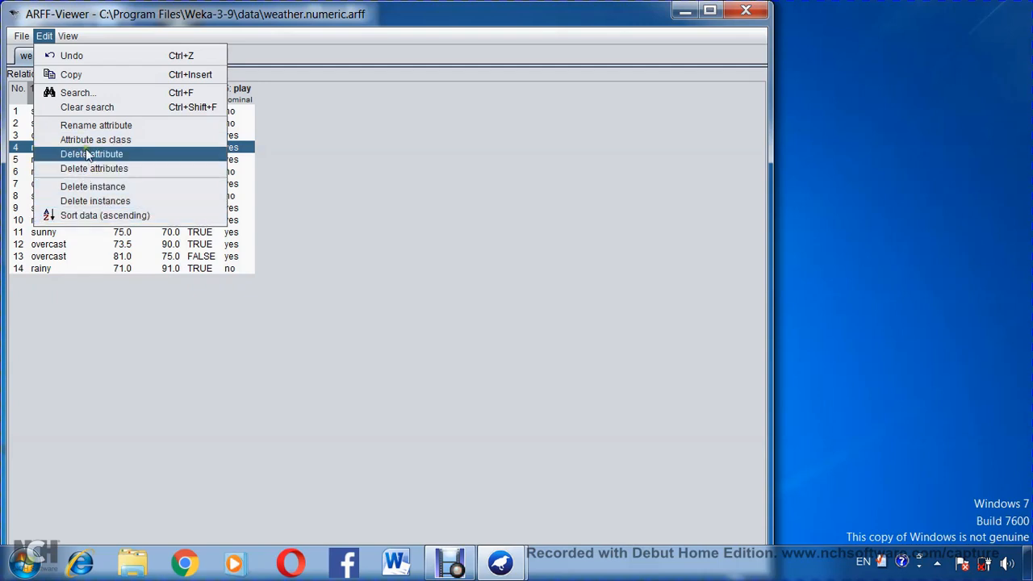
left_click(280, 129)
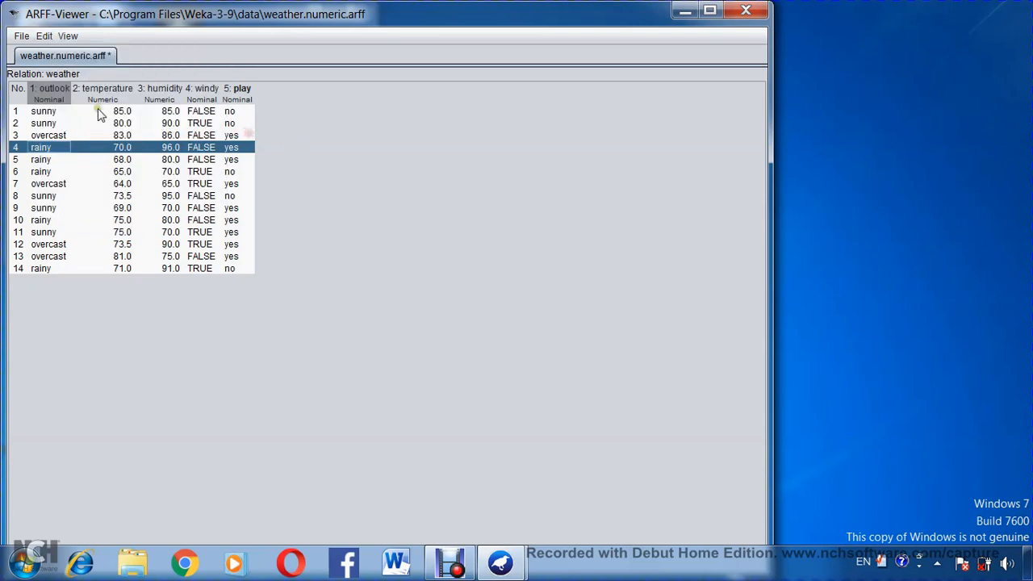
right_click(190, 96)
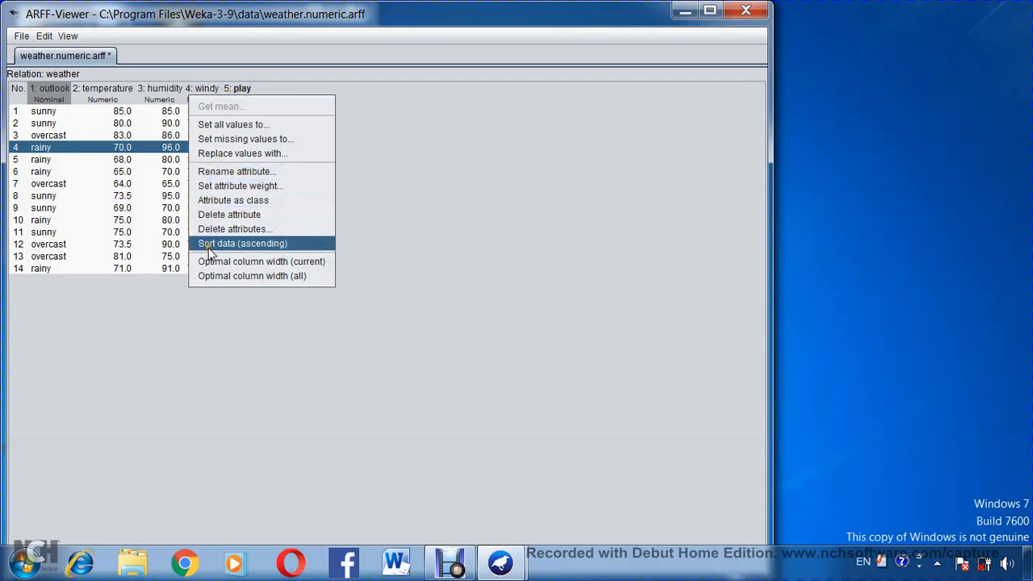
left_click(227, 202)
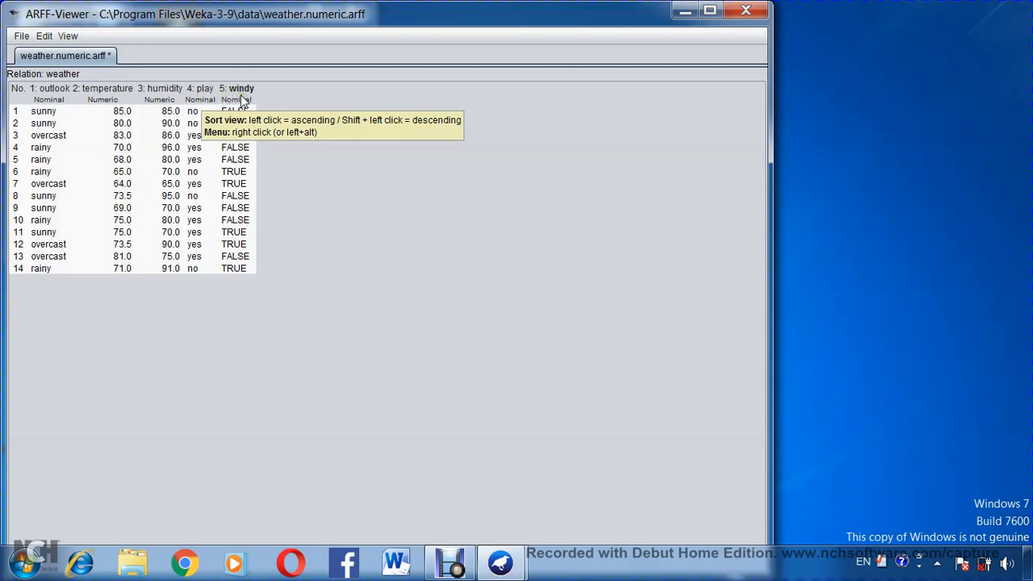
- Close the ARFF-Viewer without saving the changed weather file, and close the Weka GUI Chooser
left_click(743, 10)
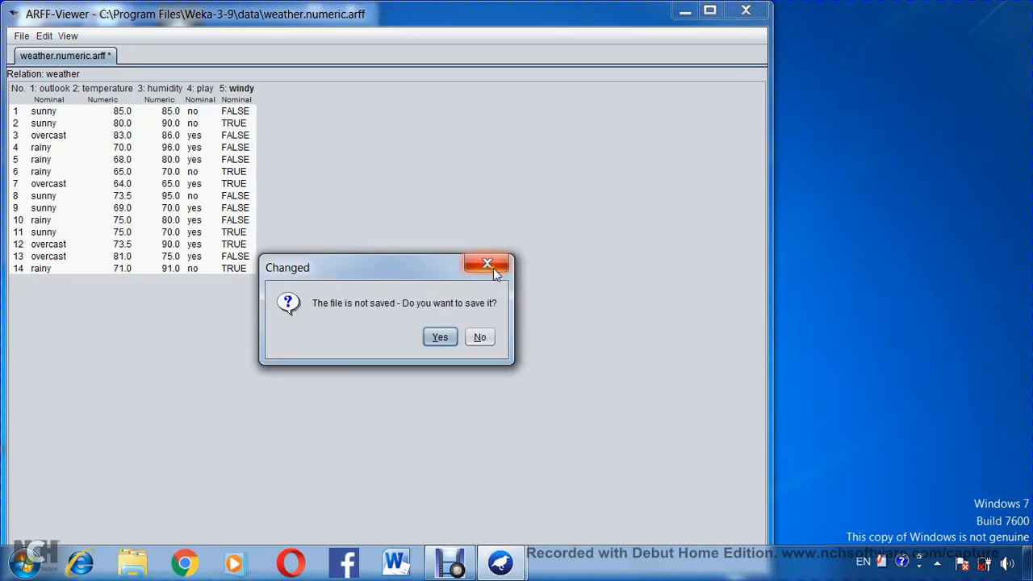
left_click(479, 337)
left_click(346, 11)
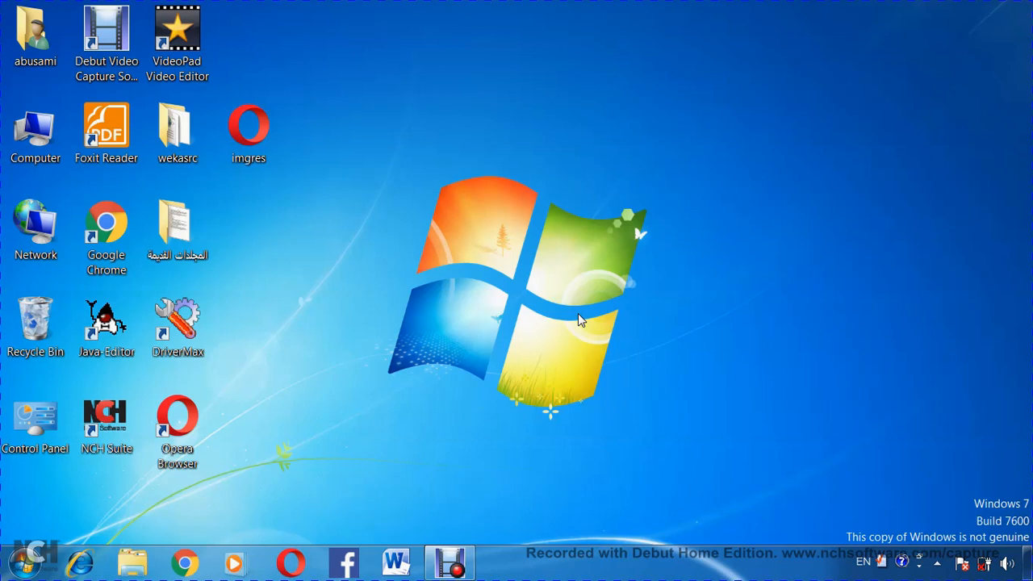
- Launch Weka 3.9, dismiss the package manager notice and start the Explorer
left_click(23, 565)
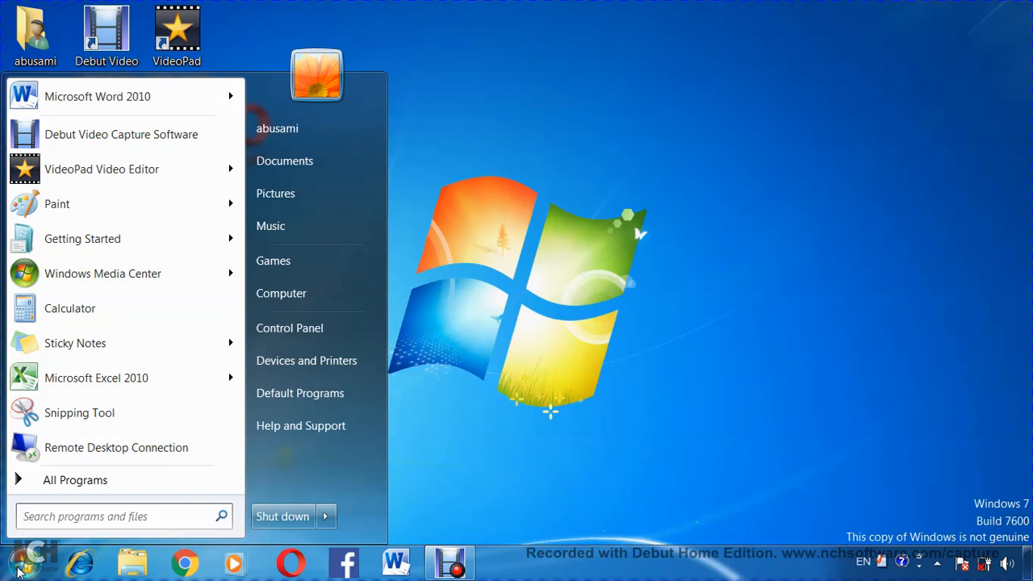
type("we")
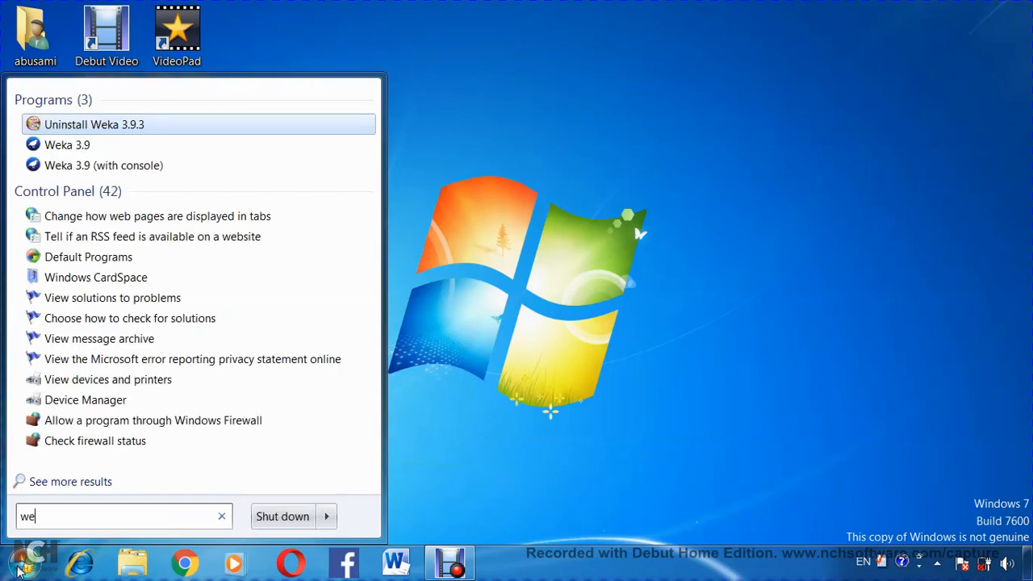
type("k")
left_click(84, 144)
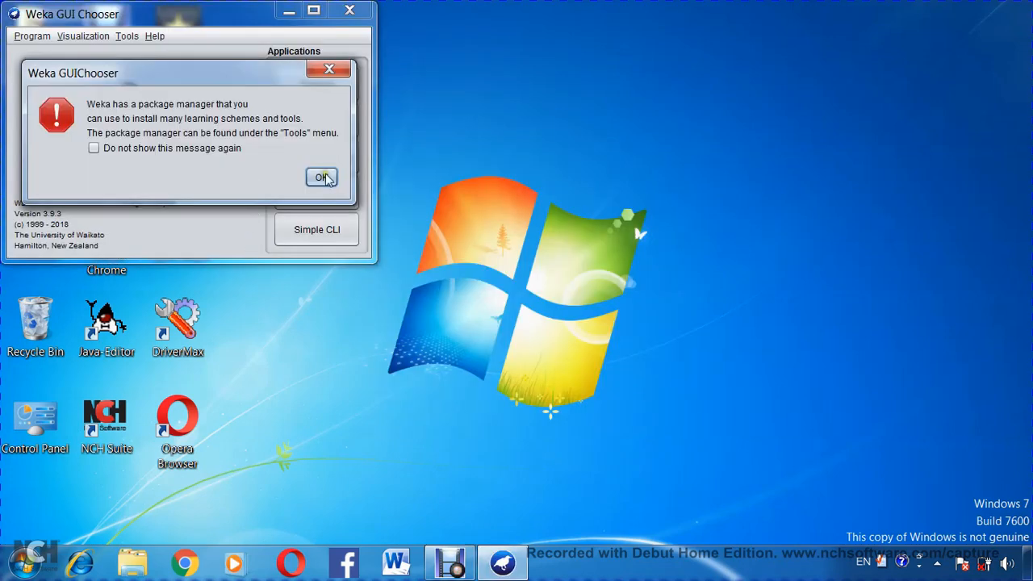
left_click(322, 178)
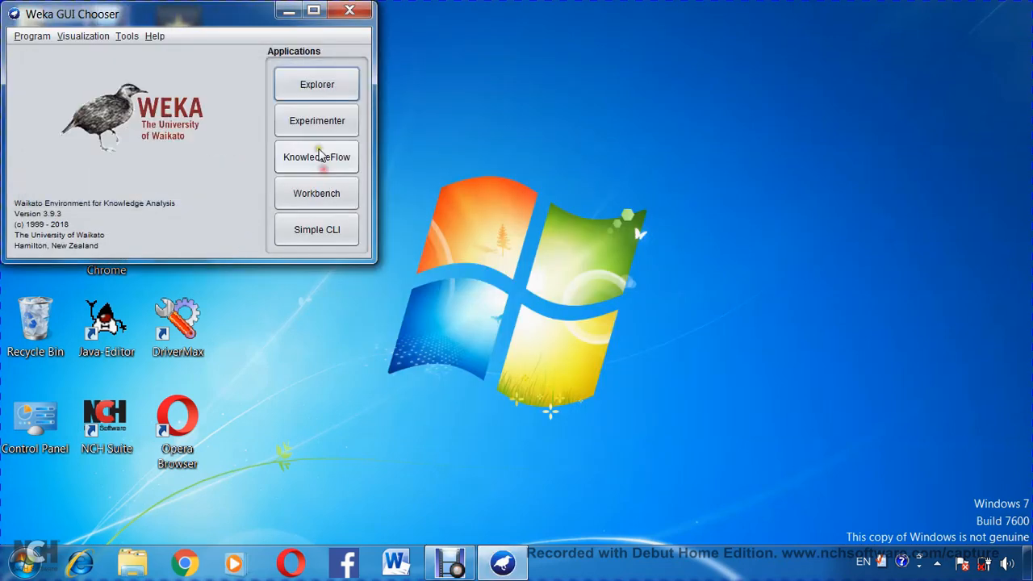
left_click(311, 85)
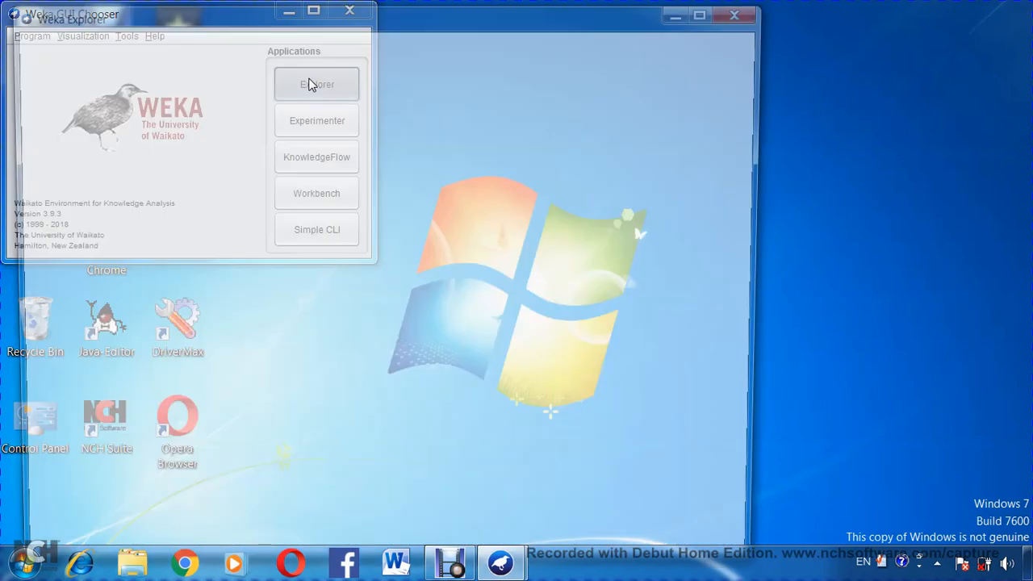
- Start opening a data file and browse to the folder C:\Program Files\Weka-3-9\data
left_click(84, 70)
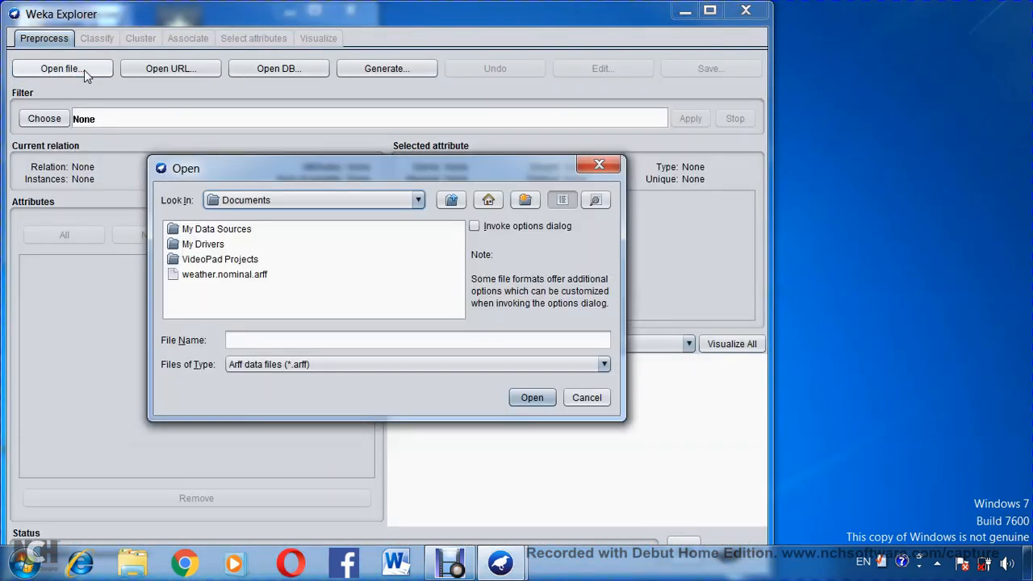
left_click(251, 200)
scroll(258, 242, "up", 3)
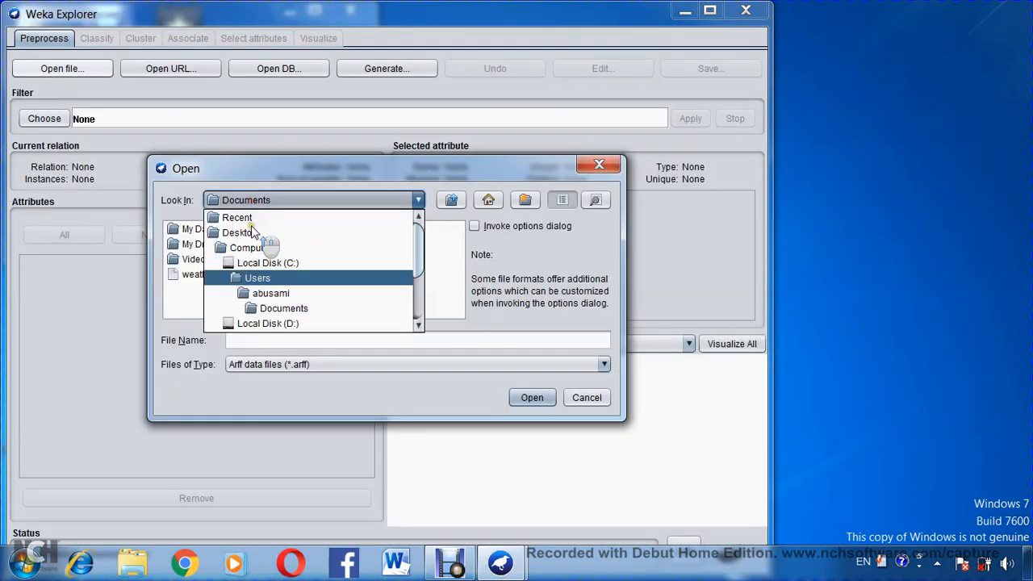
left_click(272, 265)
left_click_drag(299, 314, 353, 312)
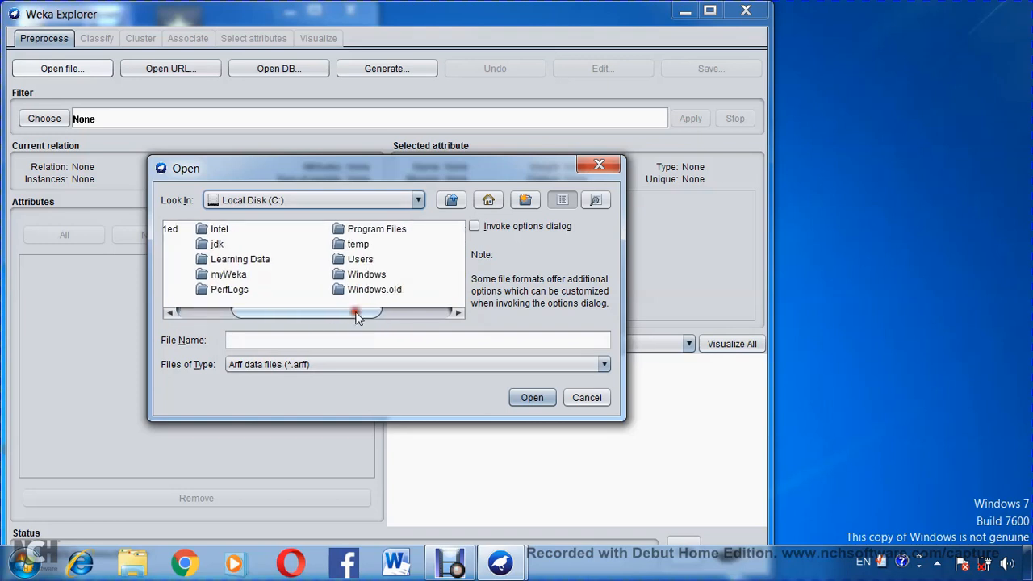
double_click(334, 229)
left_click_drag(409, 310, 410, 311)
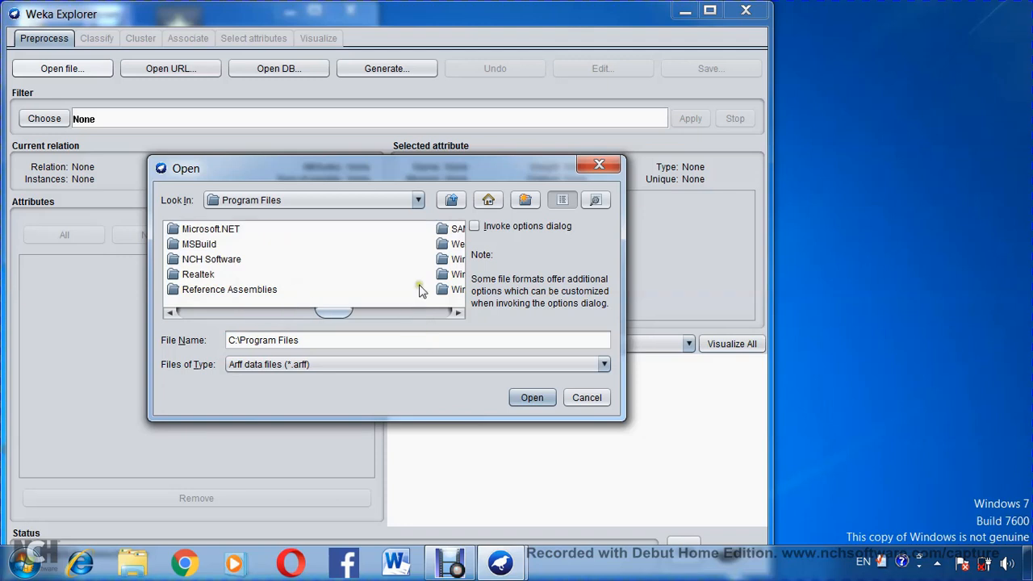
left_click(442, 243)
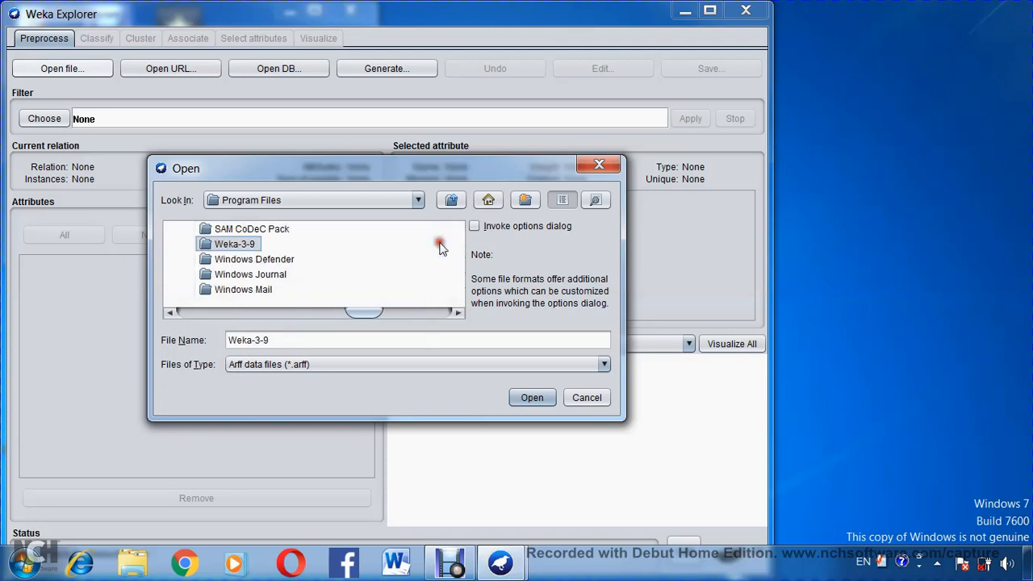
double_click(206, 245)
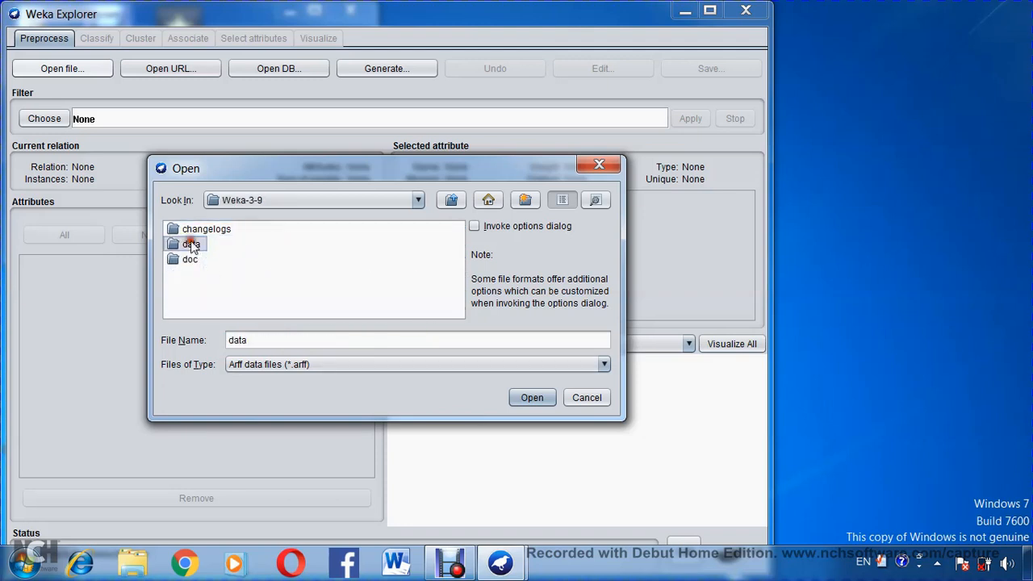
double_click(191, 244)
- Load weather.numeric.arff from the data folder
left_click(423, 315)
left_click(423, 314)
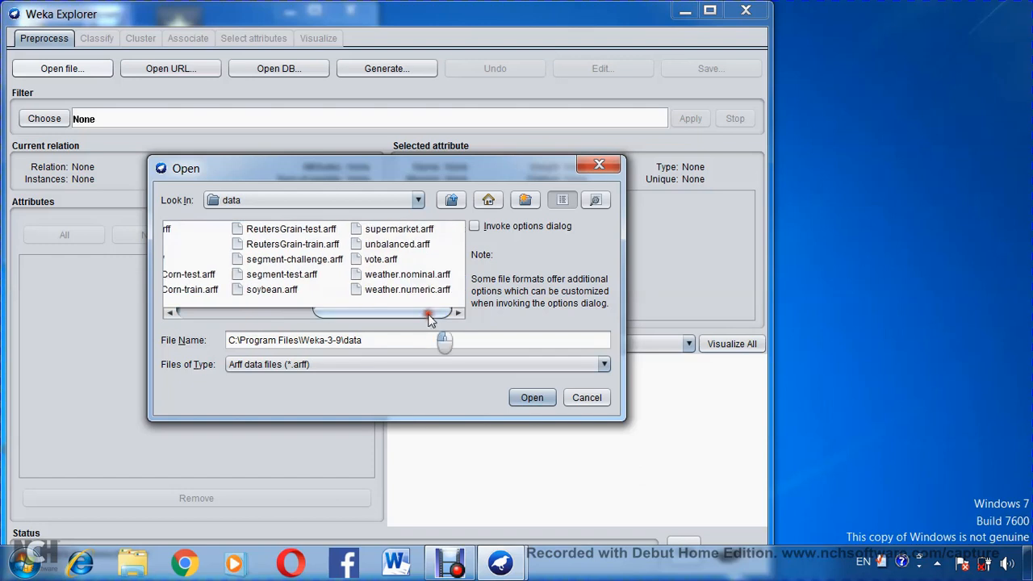
left_click(399, 290)
left_click(538, 397)
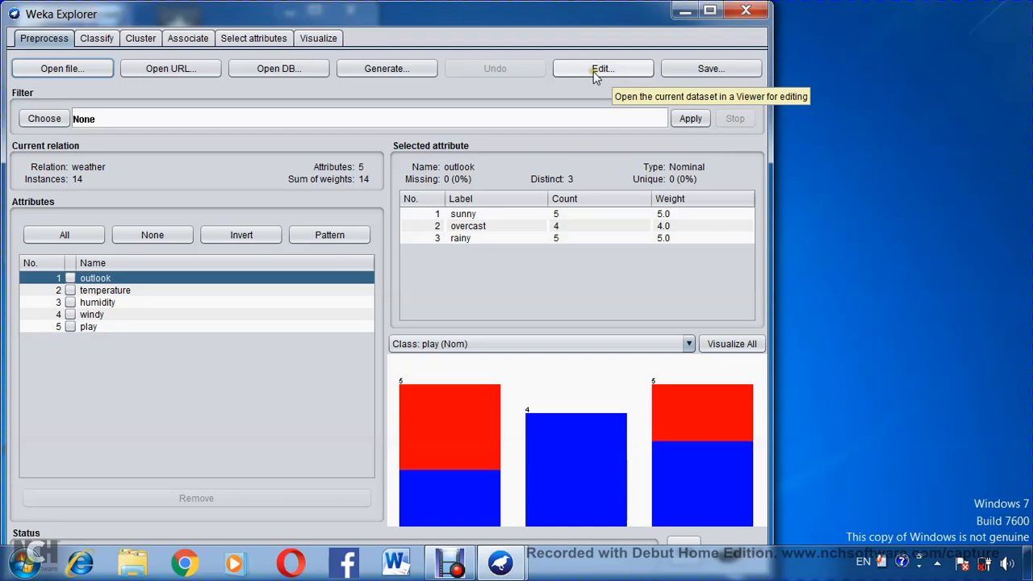
- View the dataset's rows, close the viewer and inspect the missing counts and statistics of the individual attributes
left_click(584, 71)
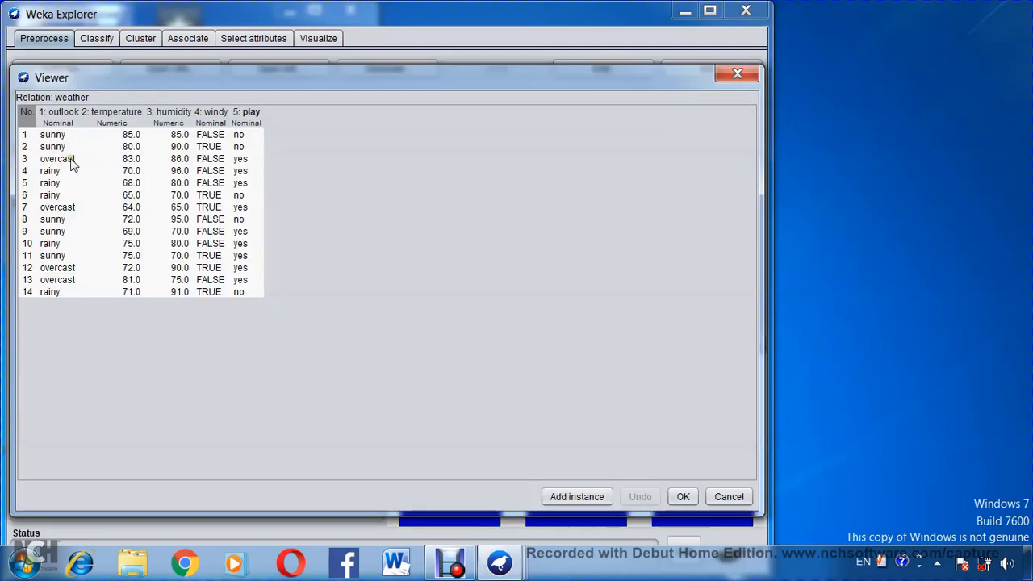
left_click(740, 78)
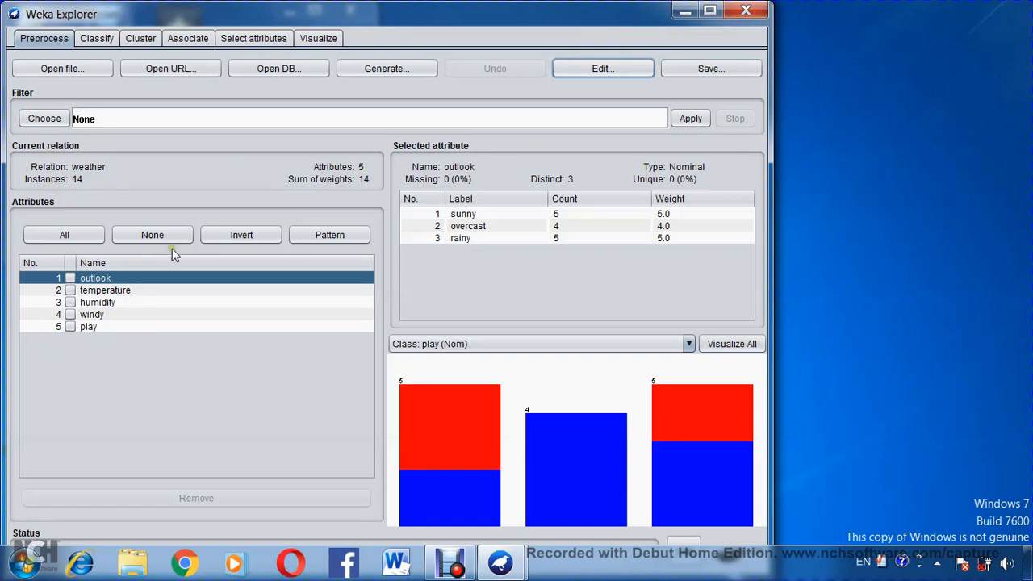
left_click(107, 290)
left_click(153, 298)
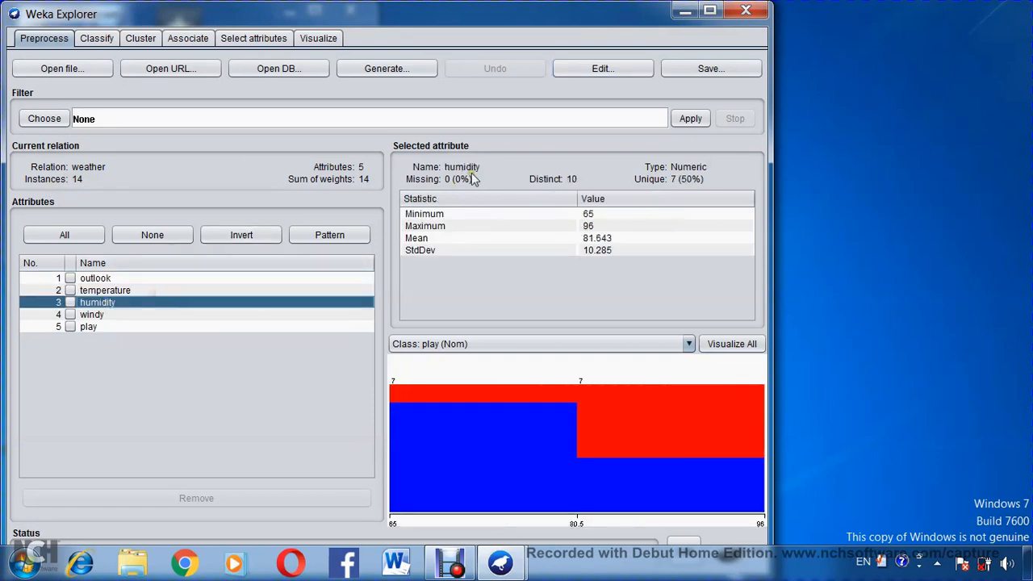
left_click(96, 315)
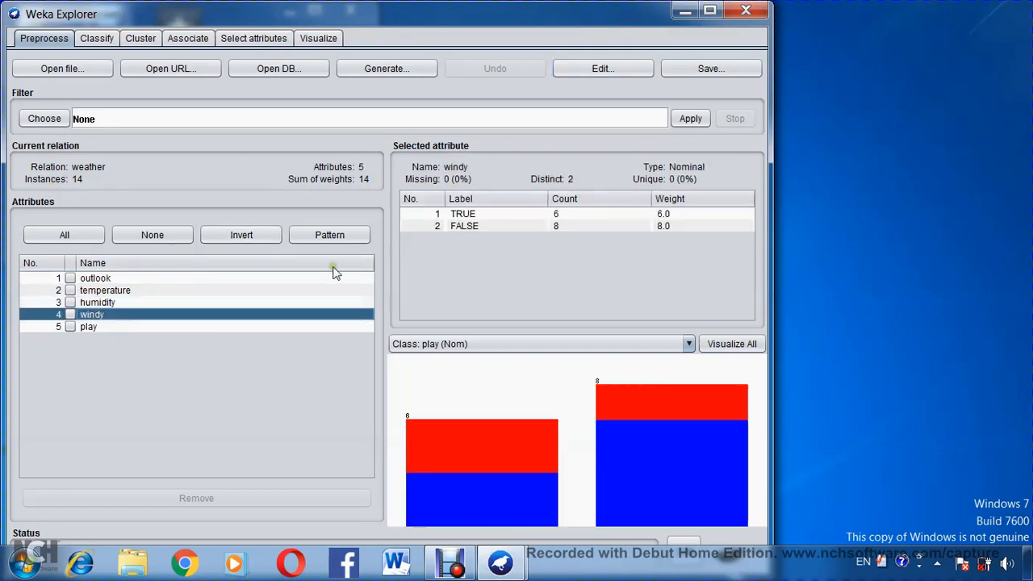
left_click(93, 327)
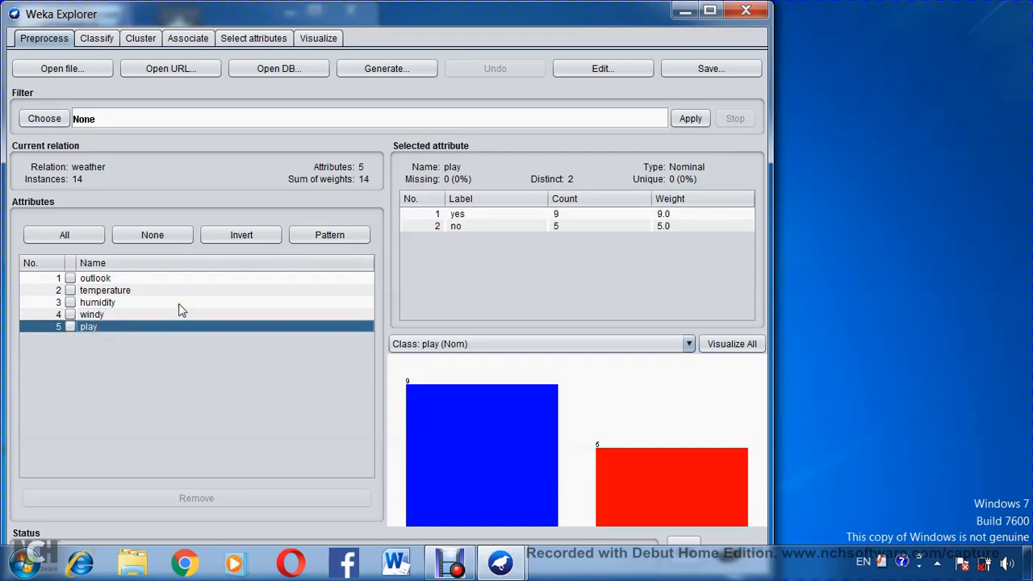
left_click(80, 277)
- Choose the J48 tree classifier and run it on the play class with 10-fold cross-validation
left_click(94, 45)
left_click(57, 86)
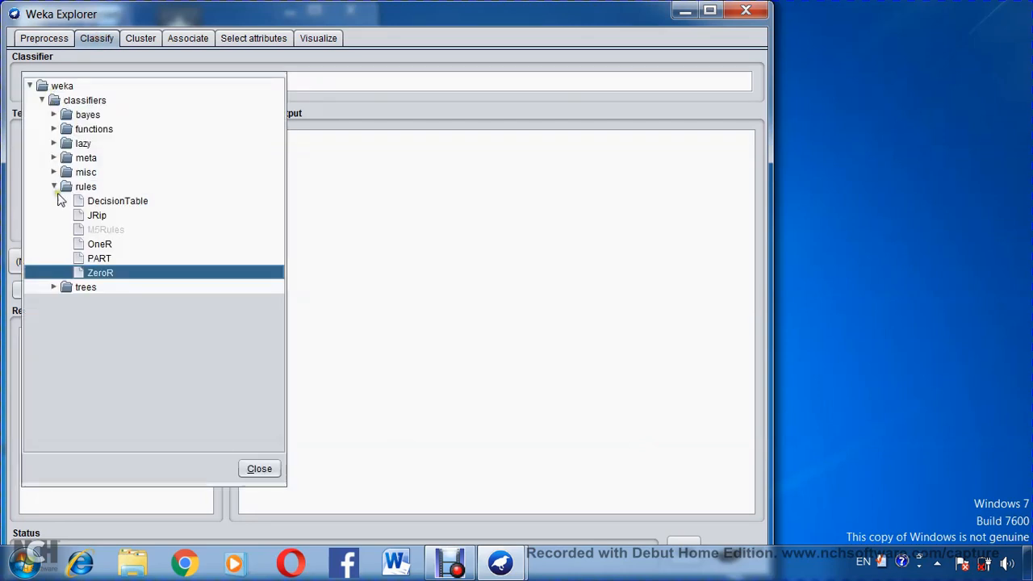
left_click(53, 186)
left_click(53, 200)
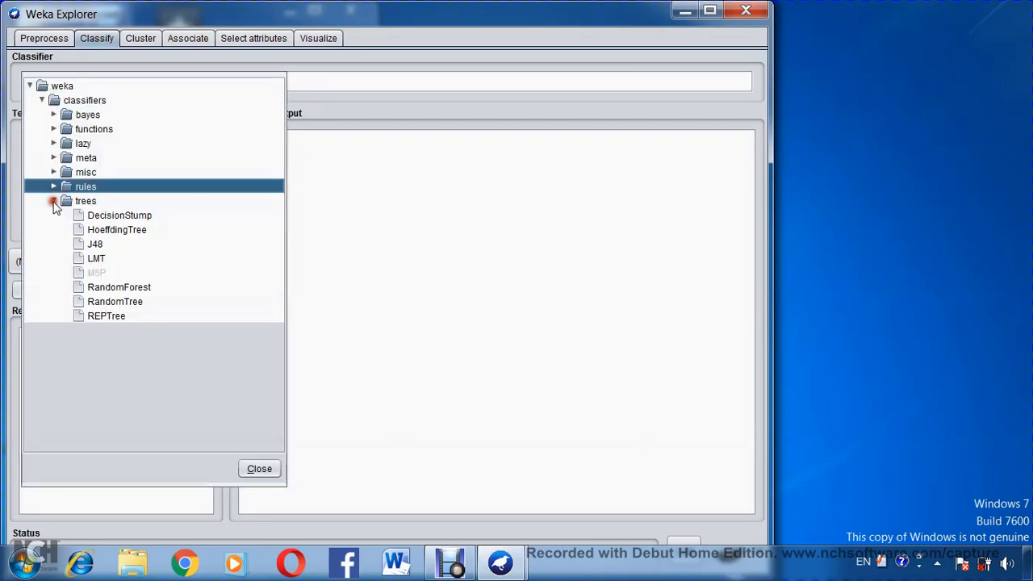
left_click(82, 246)
left_click(74, 296)
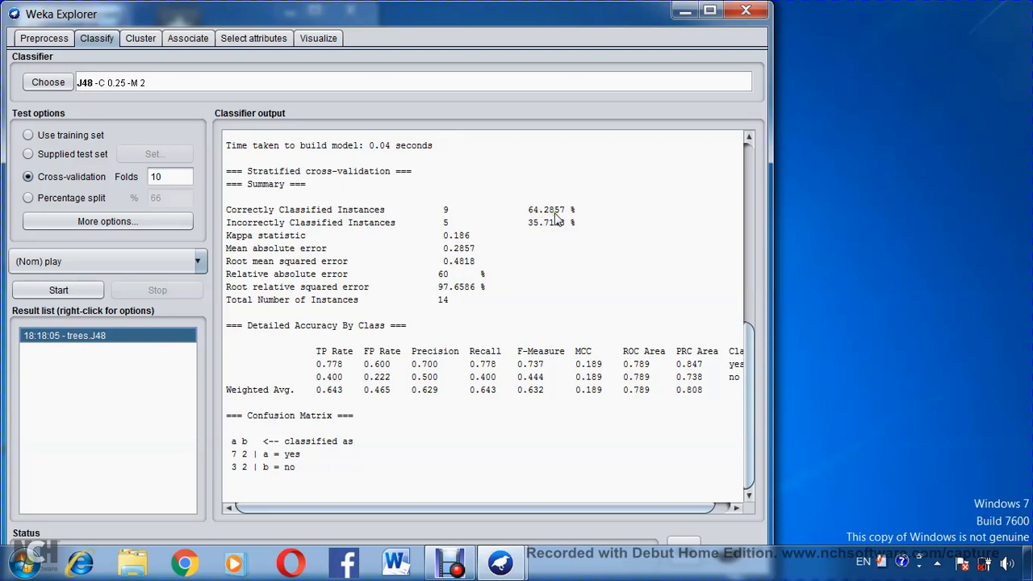
- Return to preprocessing, view the dataset's rows once more and close the viewer
left_click(45, 39)
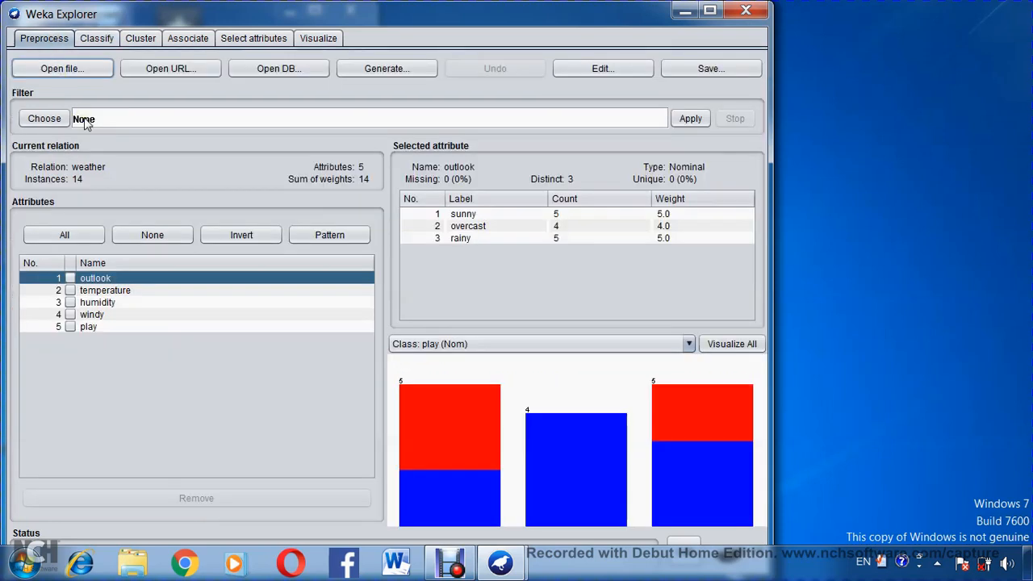
left_click(581, 73)
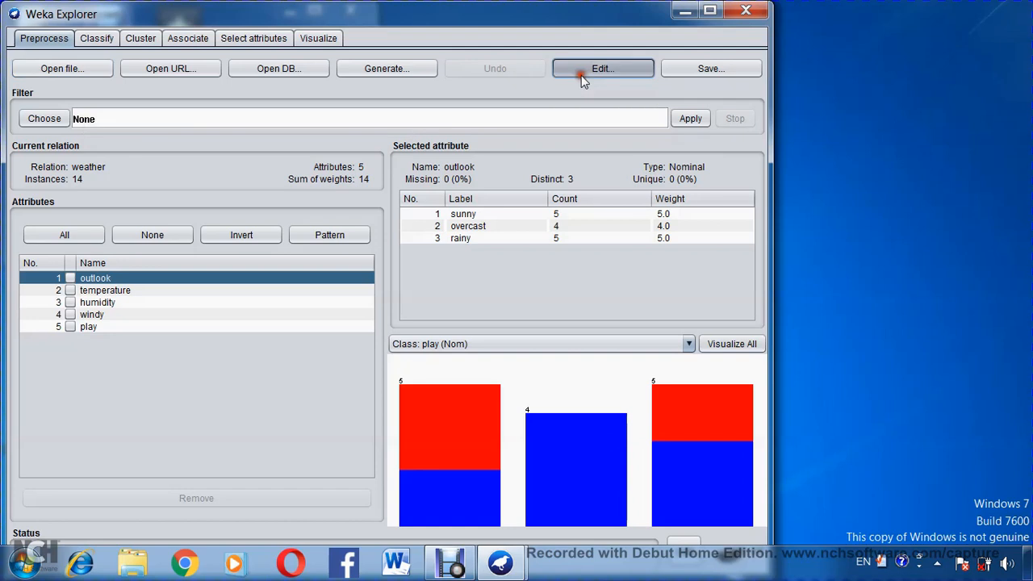
left_click(737, 73)
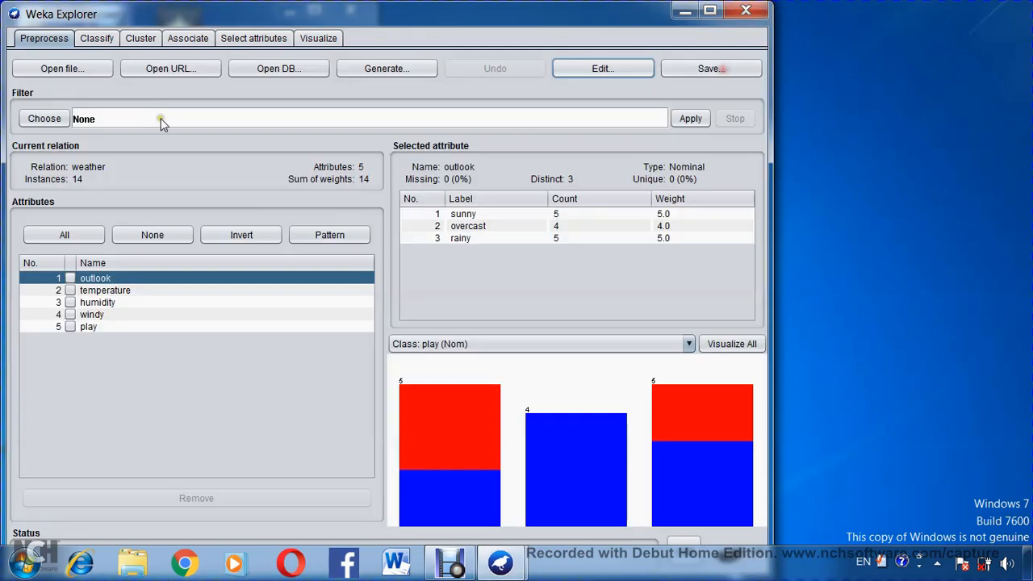
- Choose the unsupervised attribute filter ReplaceWithMissingValue for the weather dataset
left_click(46, 122)
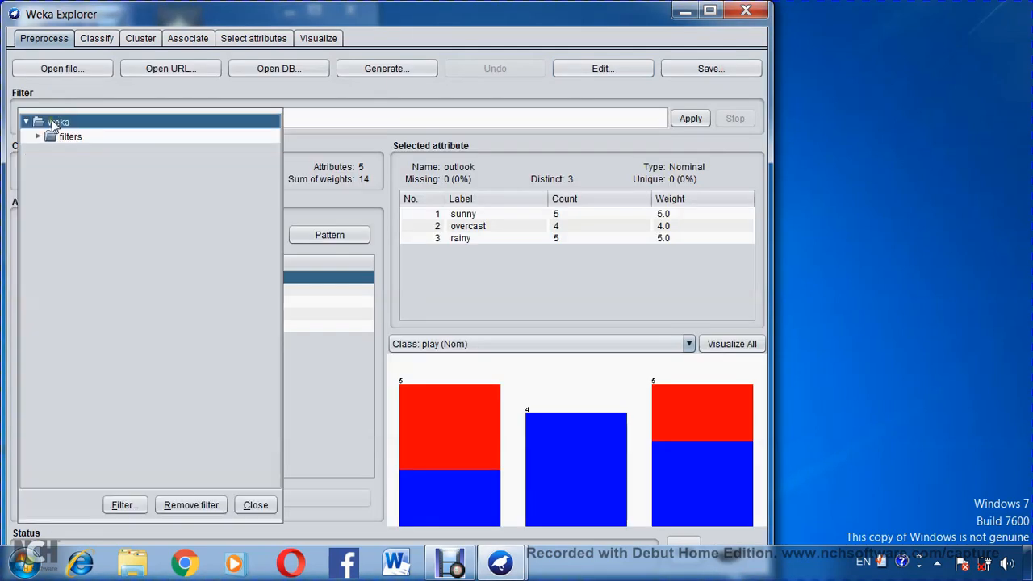
left_click(40, 137)
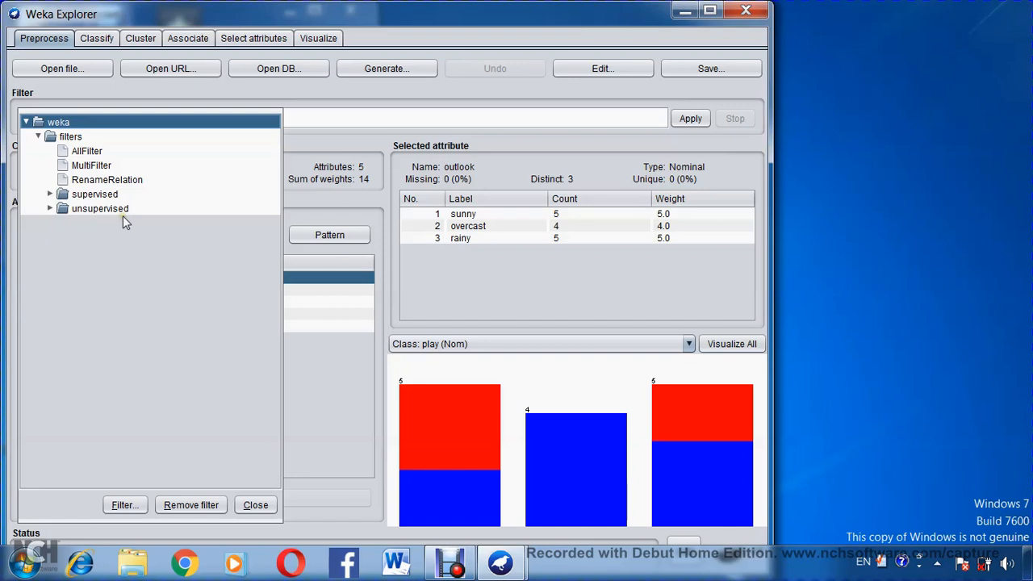
left_click(49, 208)
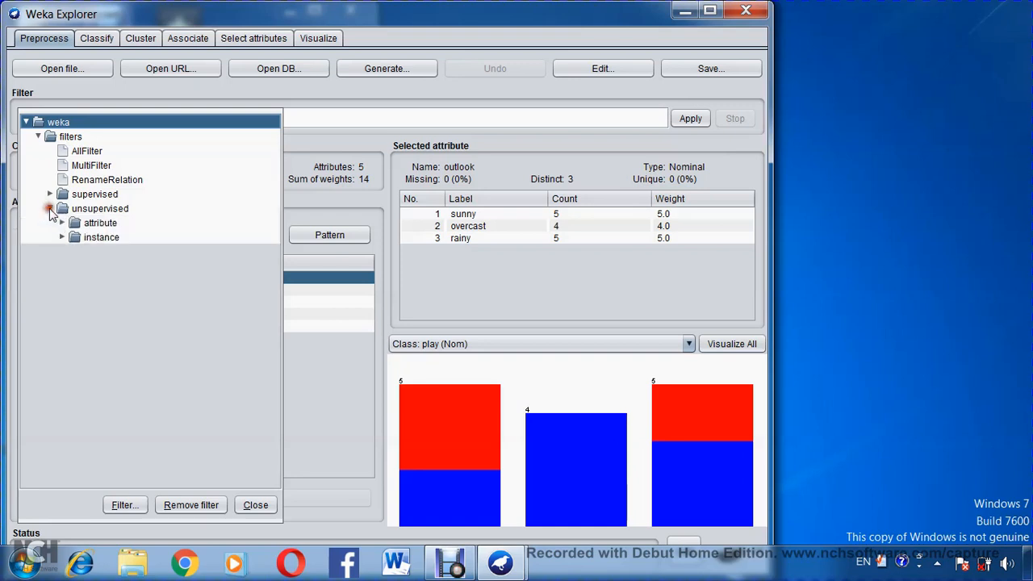
left_click(62, 223)
scroll(186, 347, "down", 10)
scroll(185, 347, "down", 3)
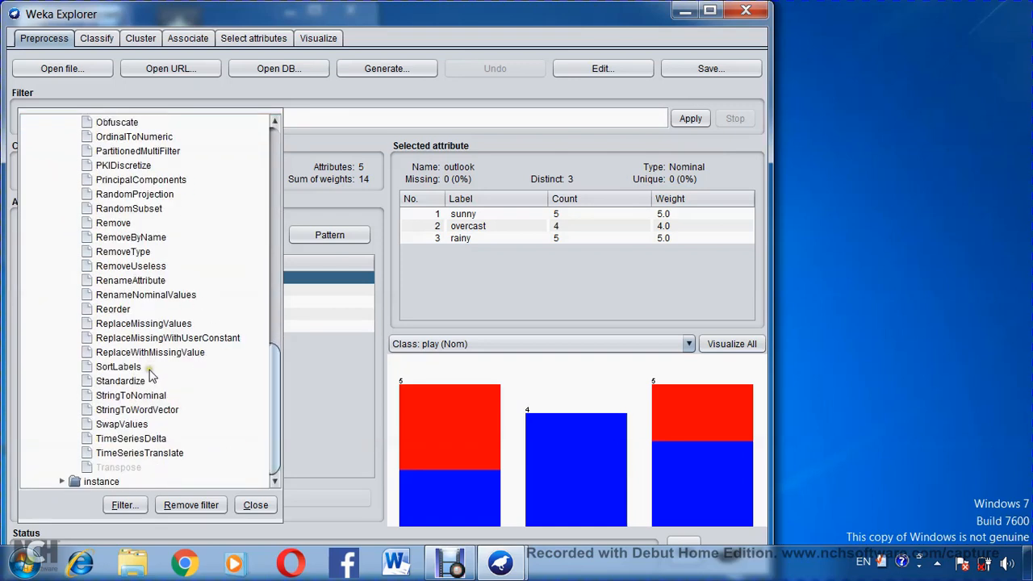
left_click(176, 353)
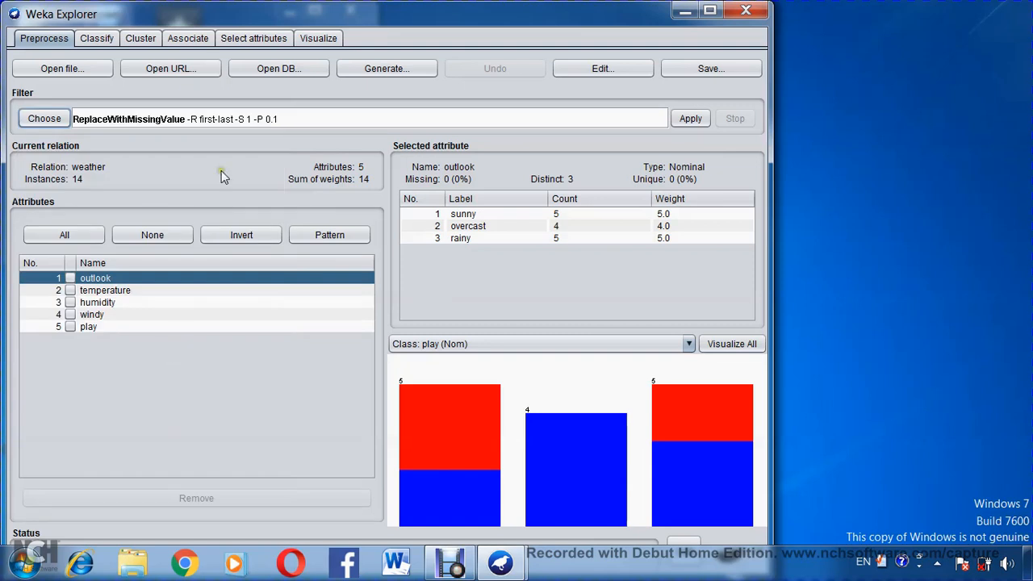
- Apply the filter with its default probability of 0.1, viewing the dataset's rows before and after
left_click(598, 71)
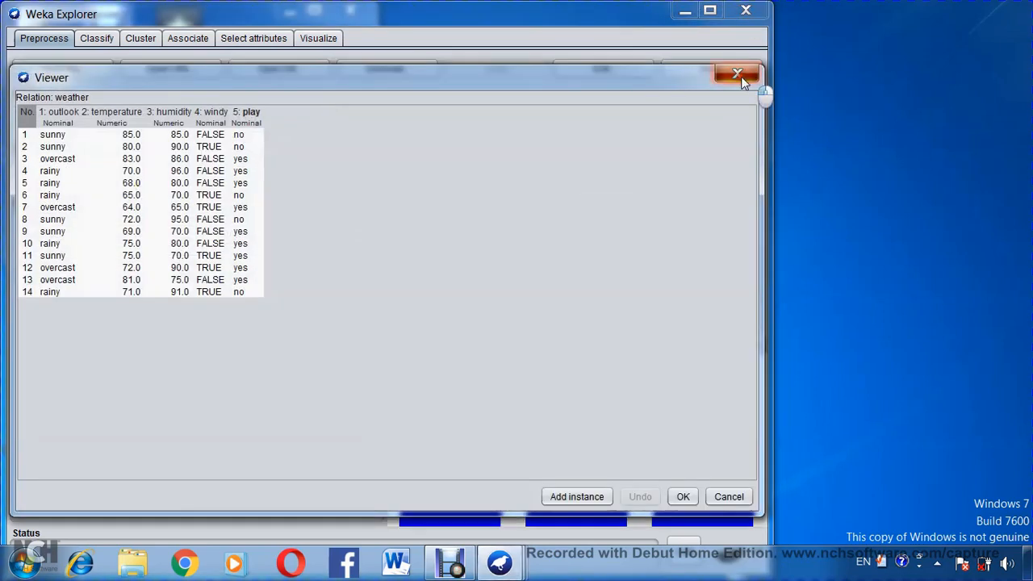
left_click(738, 75)
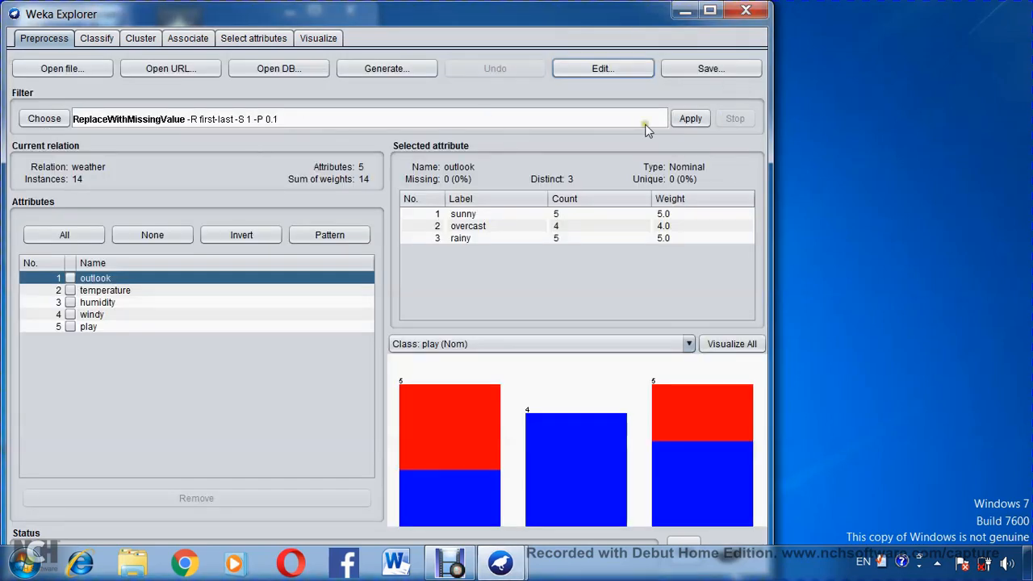
left_click(687, 119)
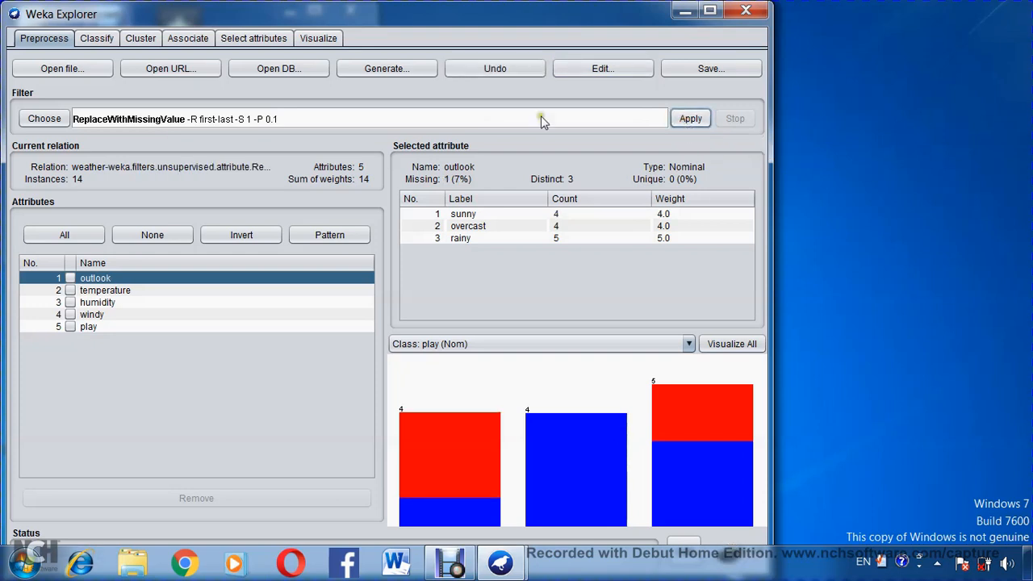
left_click(601, 69)
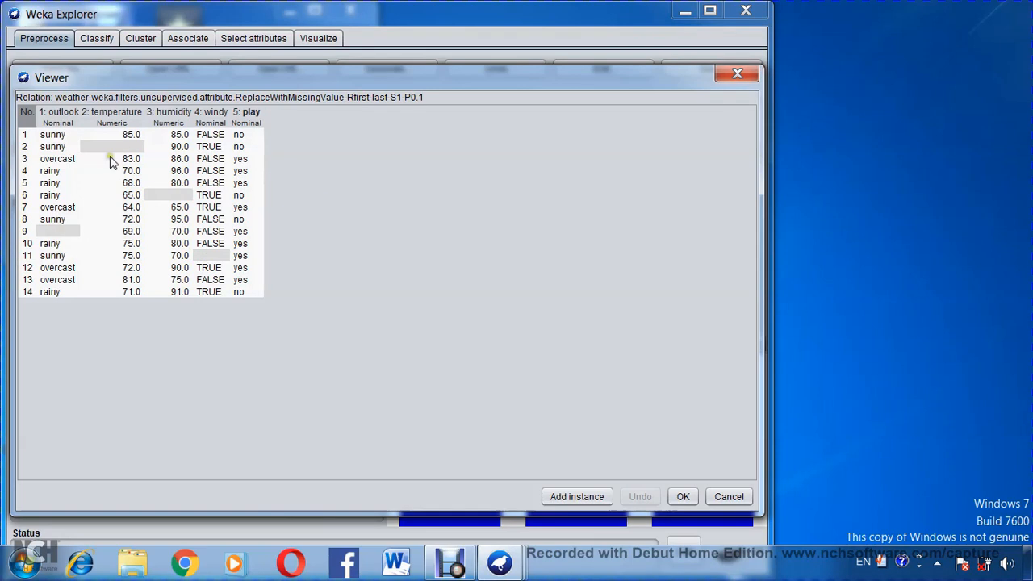
left_click(736, 74)
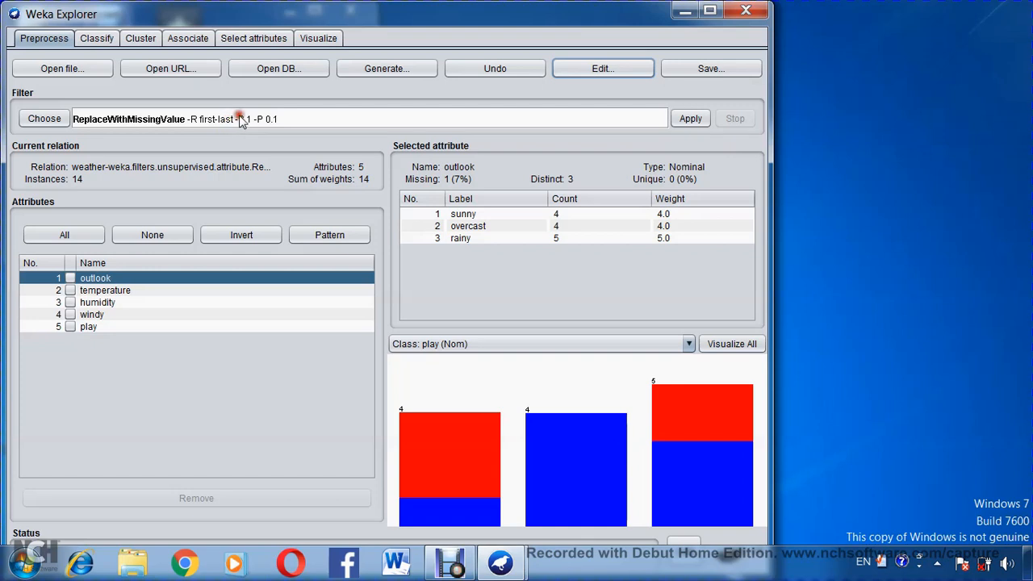
- Set the ReplaceWithMissingValue filter's probability to 0.4
left_click(161, 119)
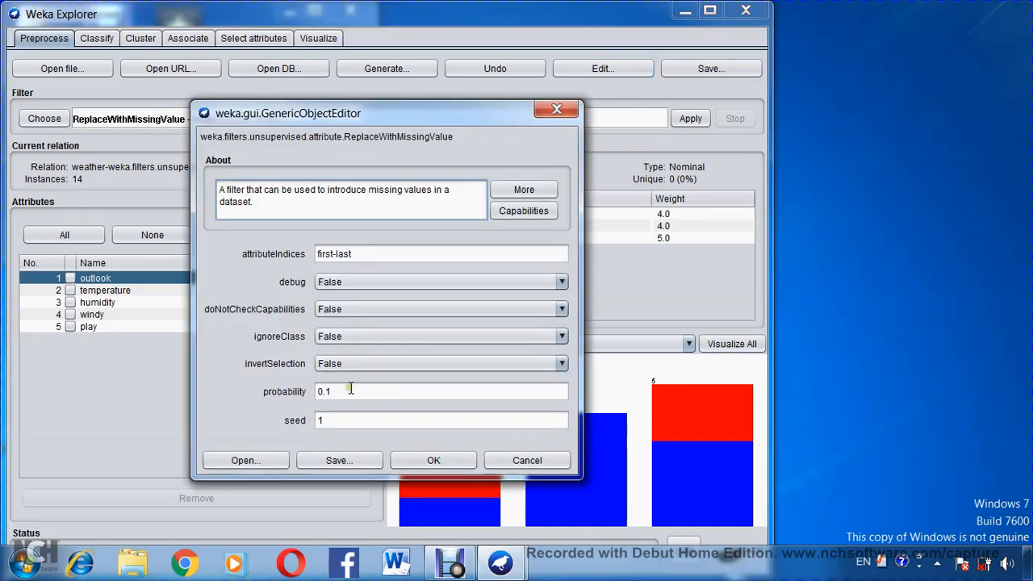
left_click(353, 395)
double_click(352, 395)
type("0.")
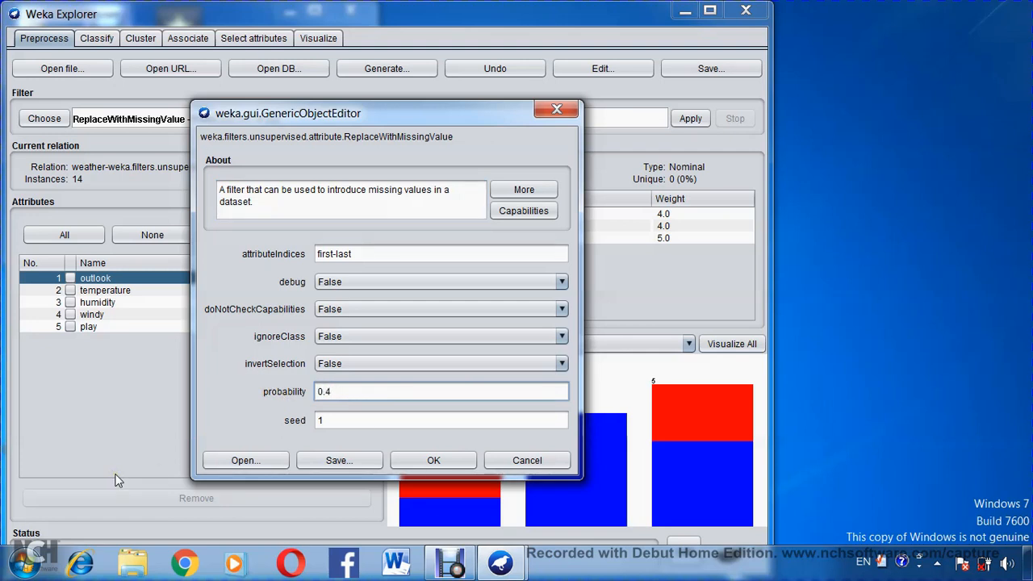
left_click(433, 459)
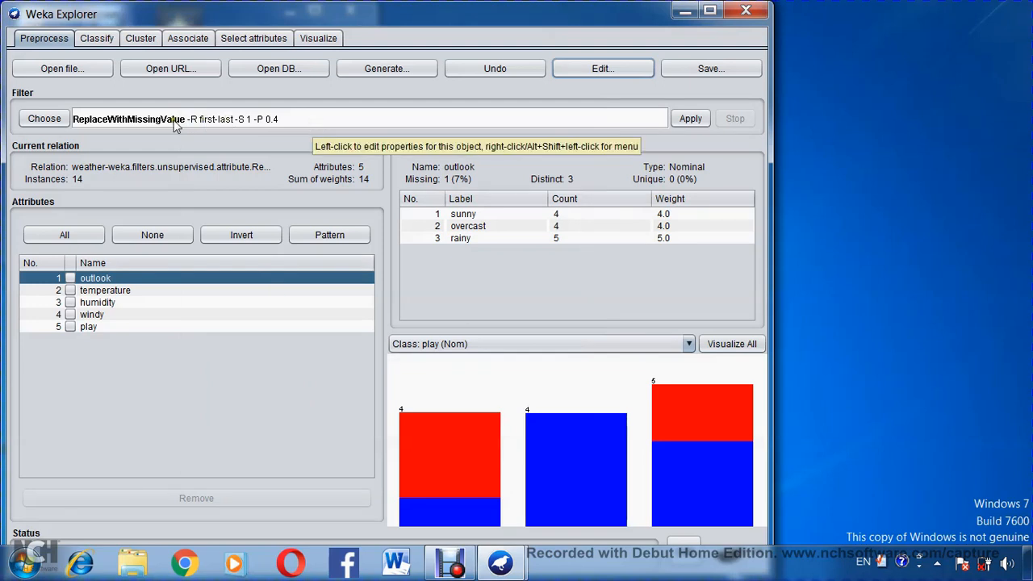
- Undo the 0.1-probability filtering and check the dataset's rows
left_click(525, 69)
left_click(618, 71)
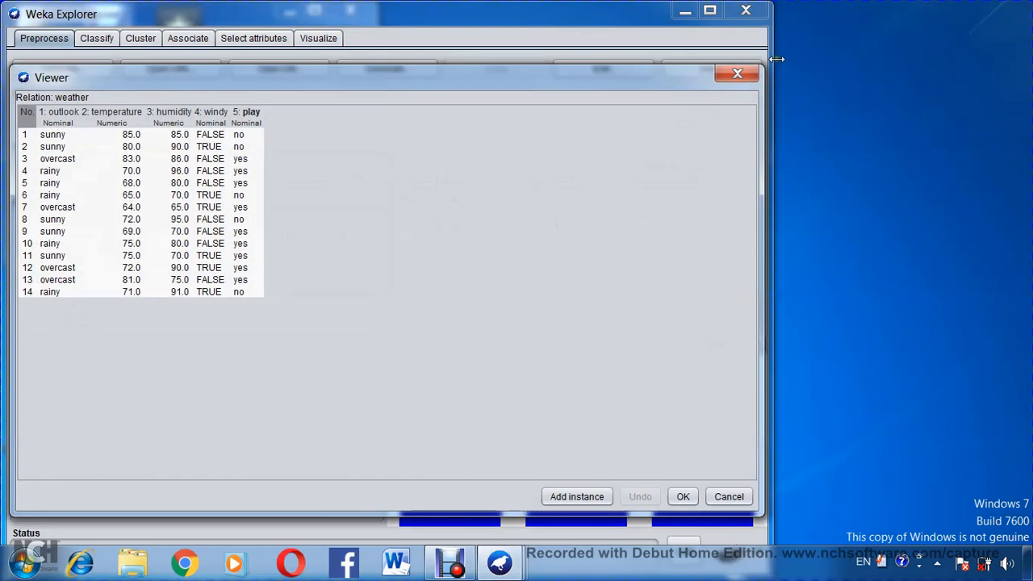
left_click(724, 81)
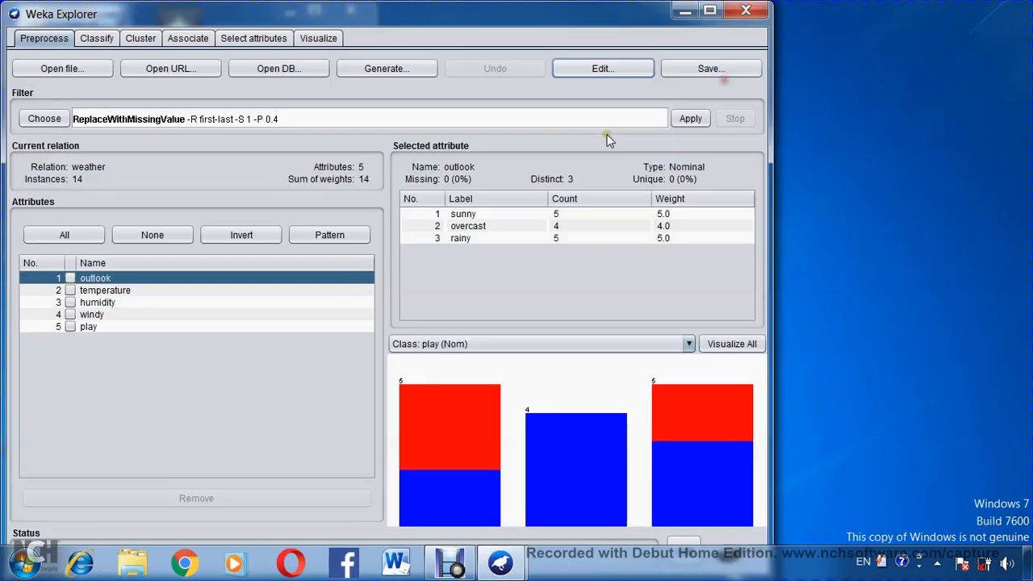
- Apply the ReplaceWithMissingValue filter with probability 0.4 and review the dataset's rows
left_click(689, 118)
left_click(574, 74)
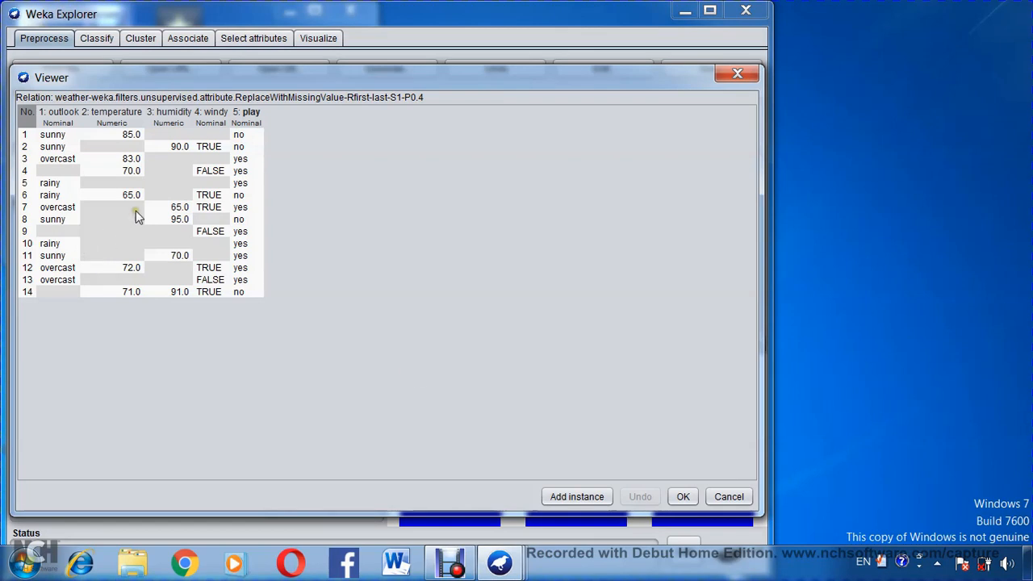
left_click(683, 496)
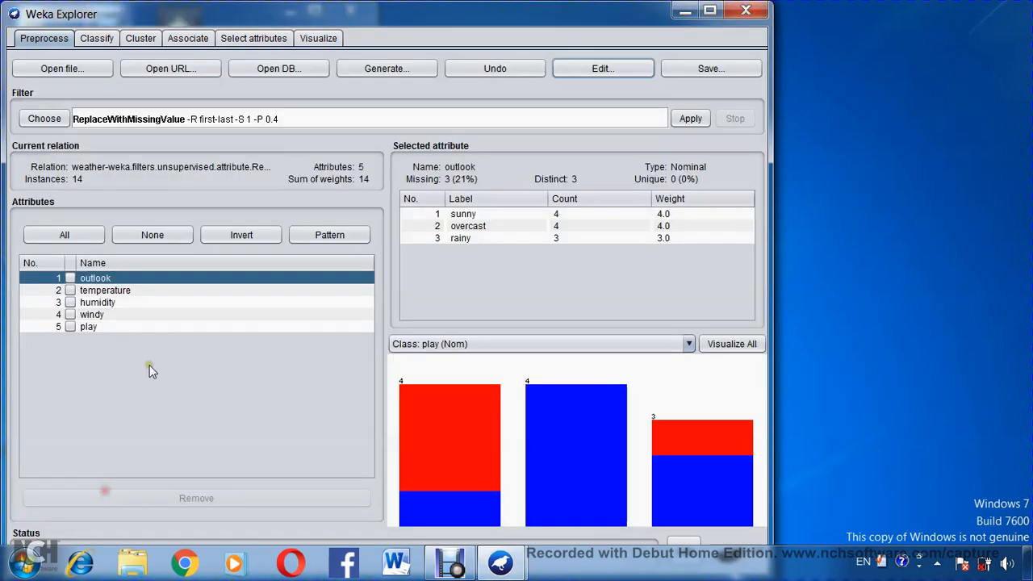
- Rerun the J48 10-fold cross-validation on the data with missing values and return to preprocessing
left_click(88, 38)
left_click(50, 290)
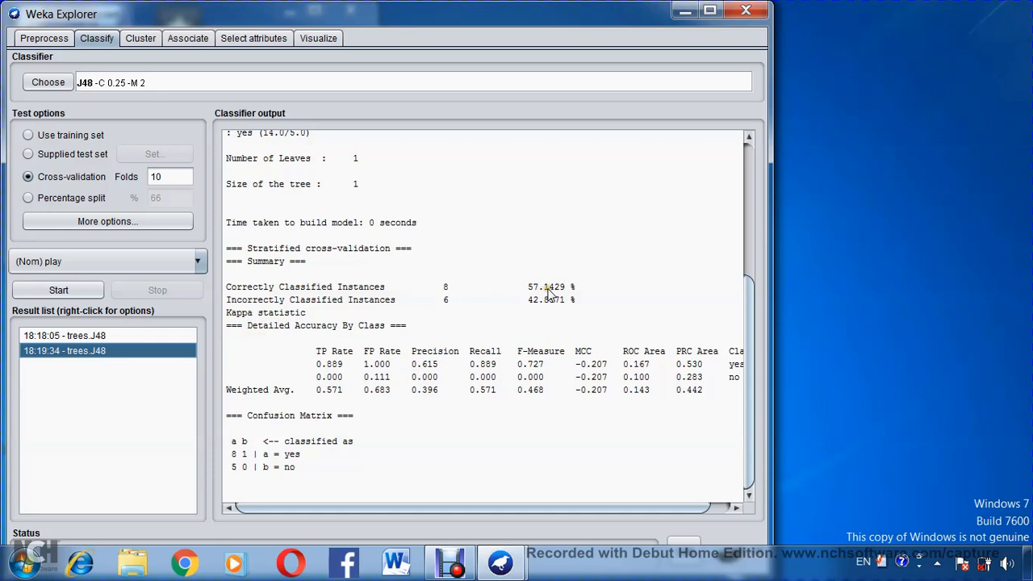
left_click(36, 40)
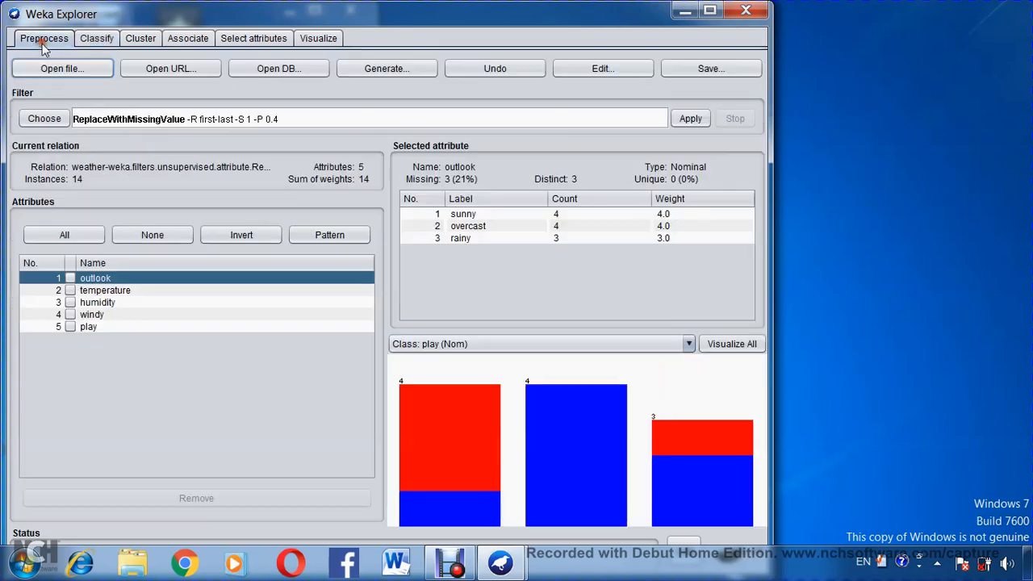
- Choose the unsupervised attribute filter ReplaceMissingValues
left_click(46, 124)
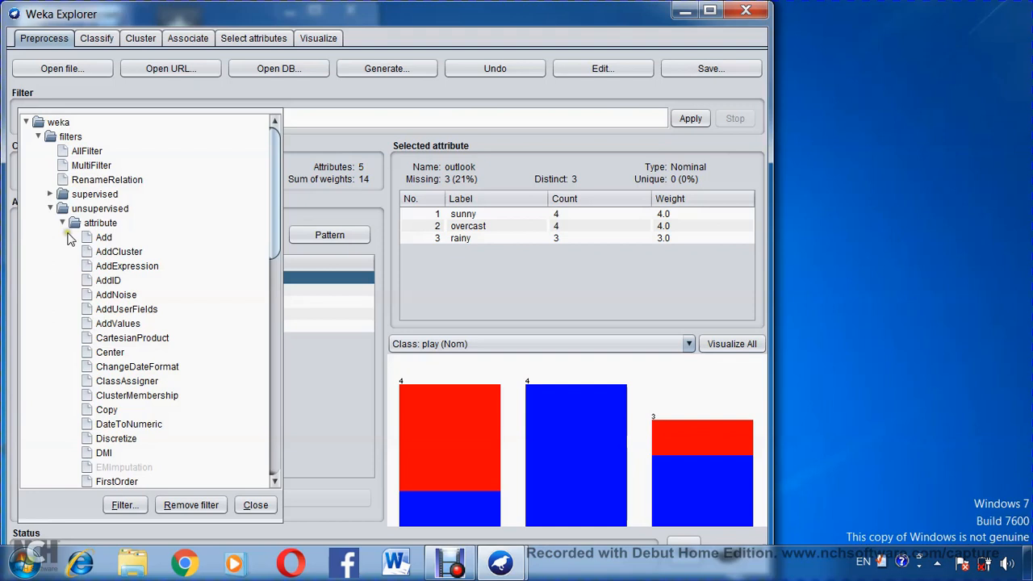
scroll(101, 309, "down", 4)
scroll(129, 355, "down", 4)
scroll(89, 343, "down", 2)
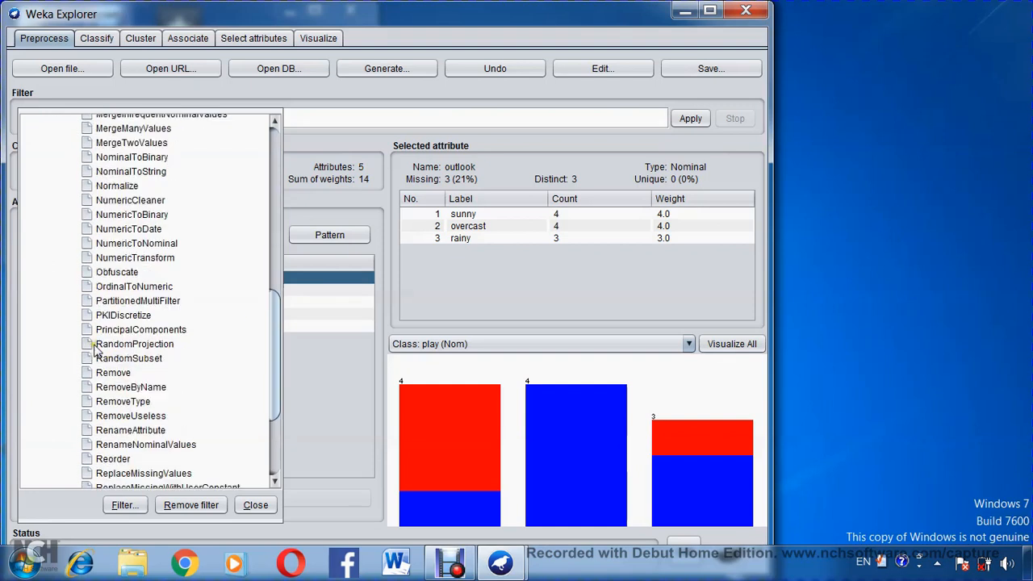
scroll(85, 347, "down", 3)
scroll(85, 352, "down", 1)
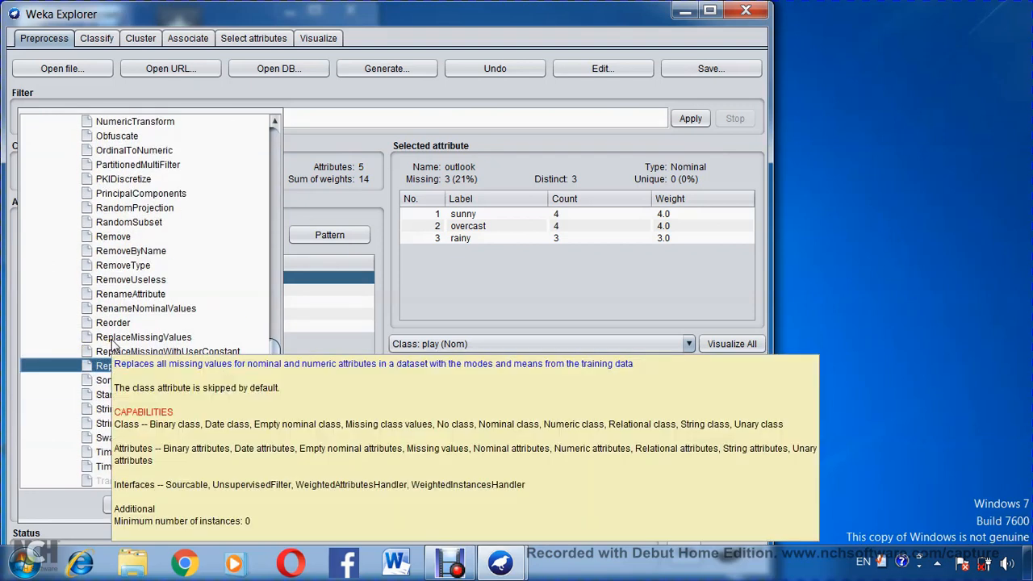
left_click(112, 338)
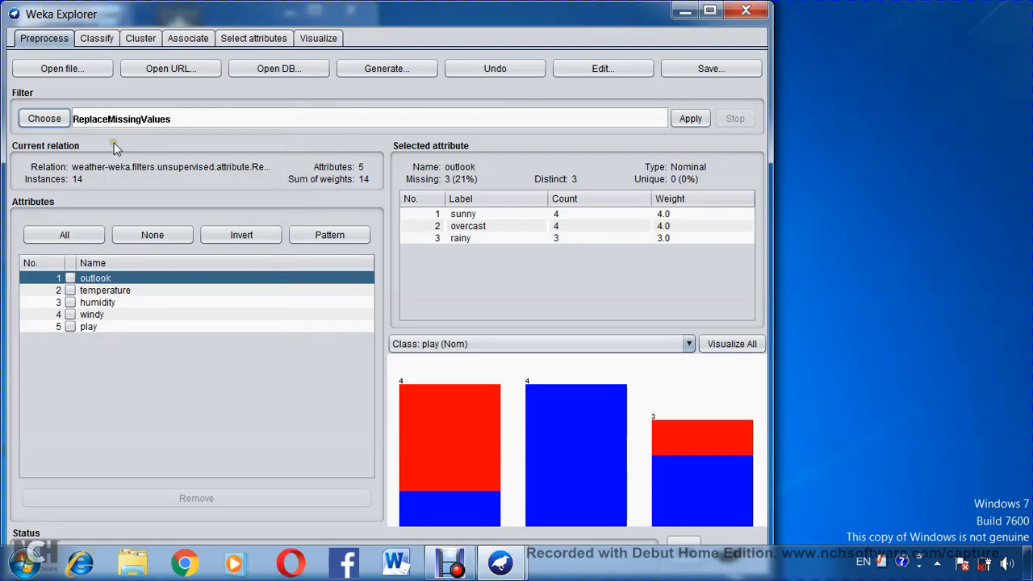
- Apply the ReplaceMissingValues filter, viewing the dataset's rows before and after
left_click(605, 68)
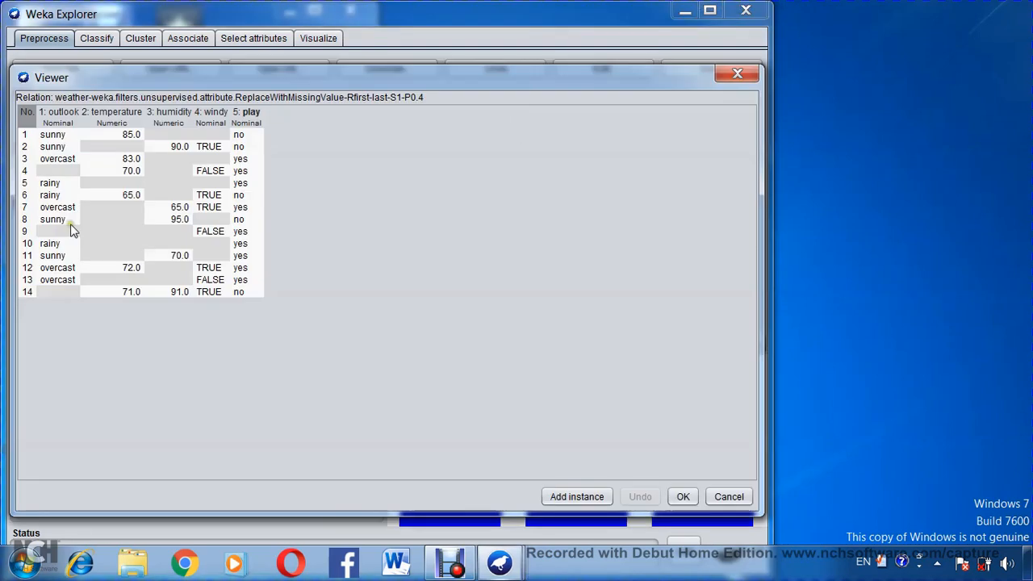
left_click(736, 74)
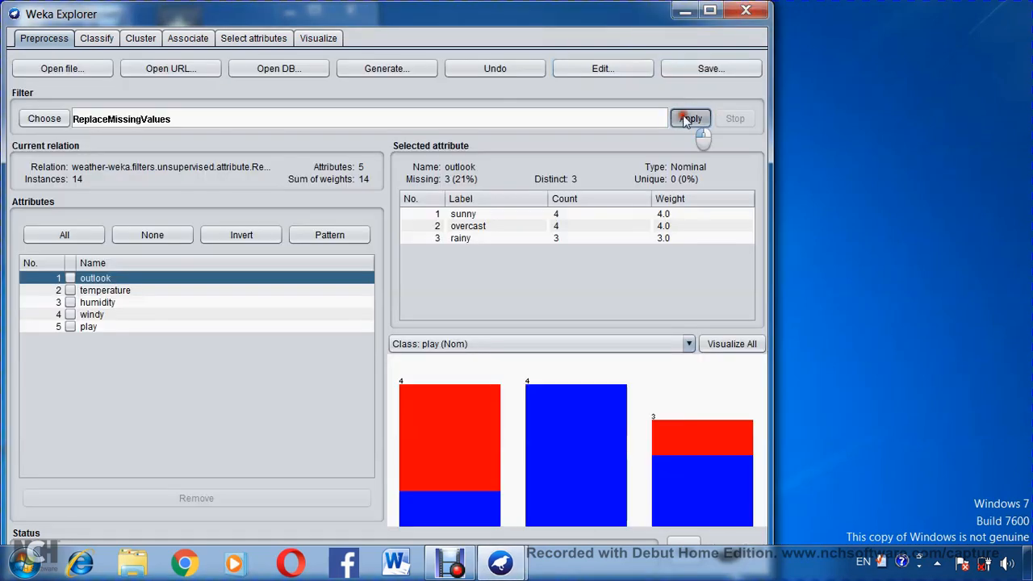
left_click(690, 119)
left_click(599, 70)
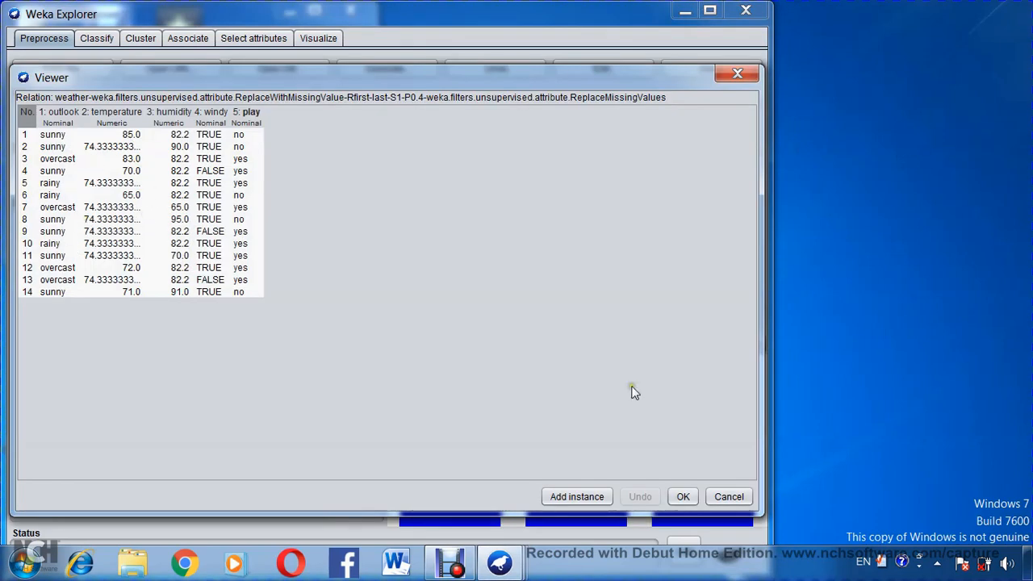
left_click(683, 496)
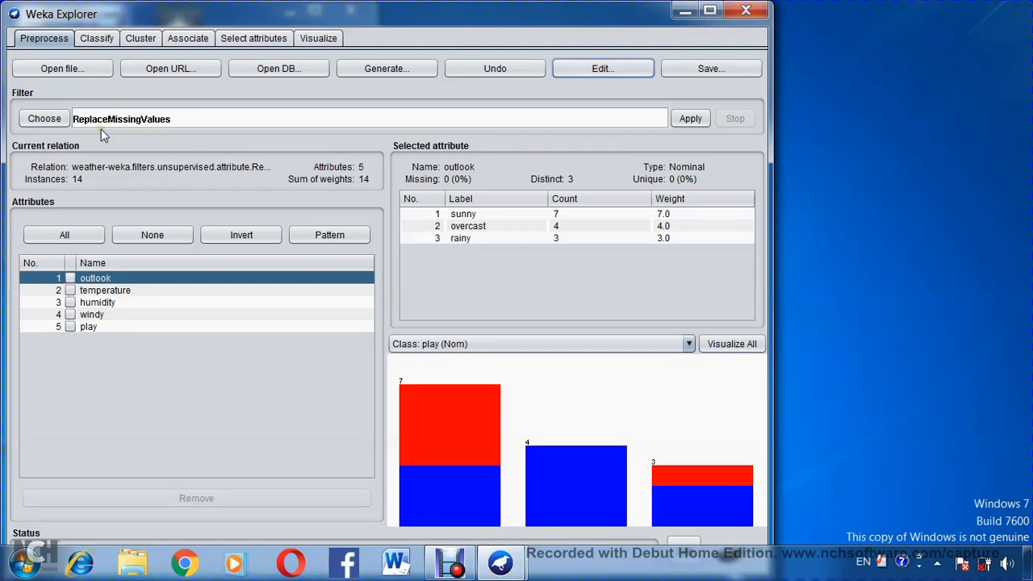
- Run the J48 10-fold cross-validation on the dataset with replaced values and examine its accuracy
left_click(96, 37)
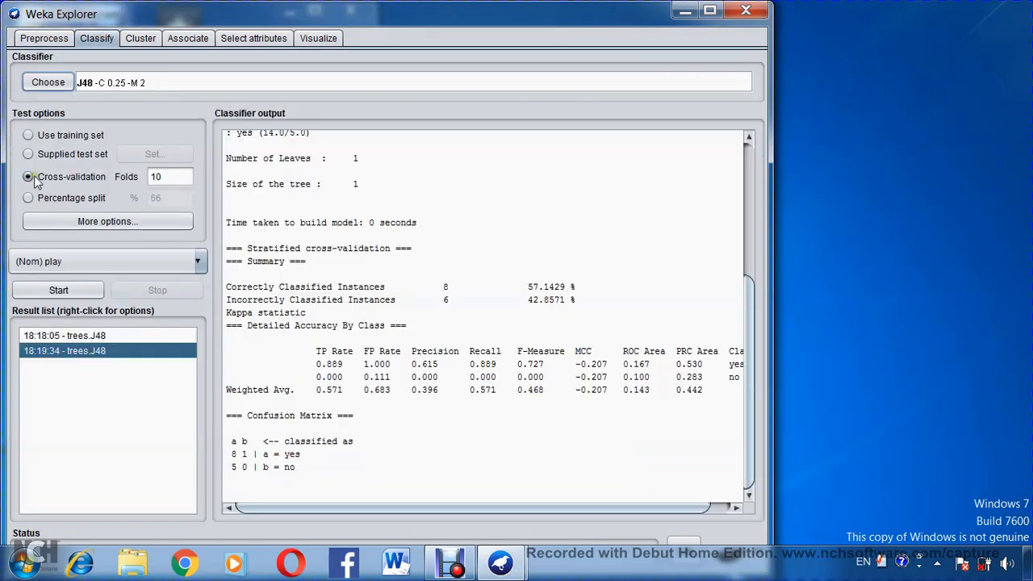
left_click(56, 292)
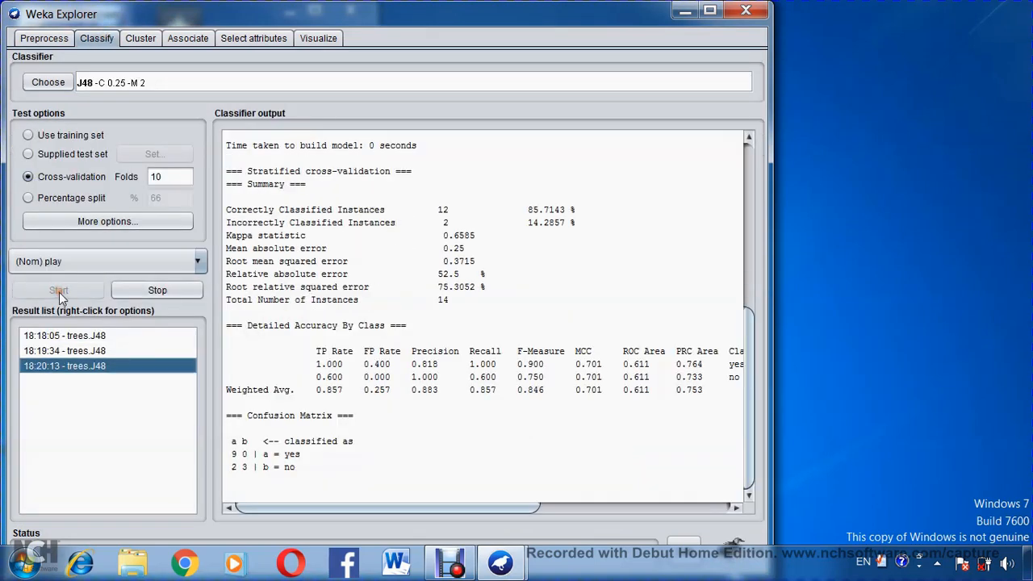
left_click(530, 212)
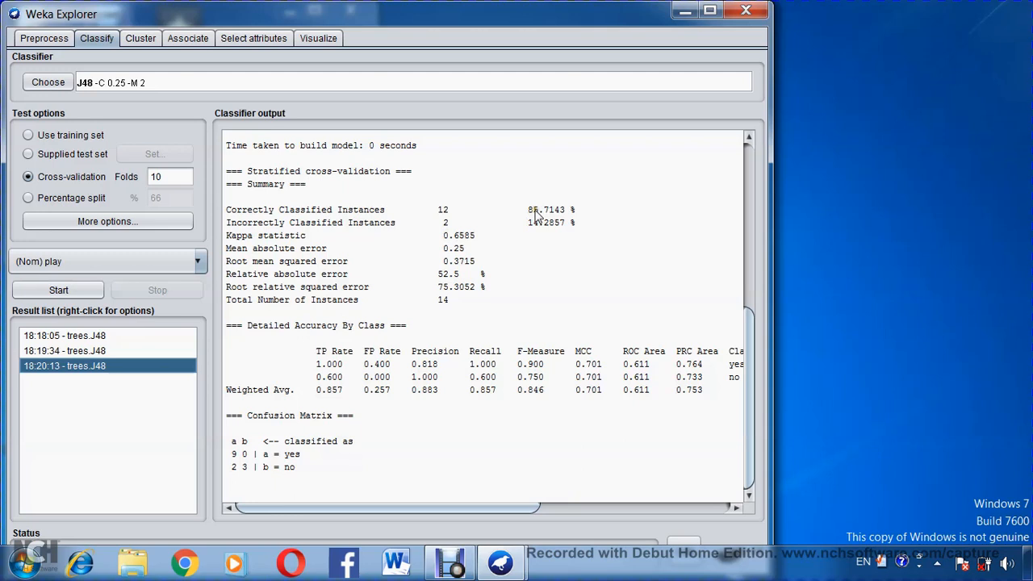
- Return to preprocessing and undo both filter applications to restore the original weather dataset
left_click(58, 44)
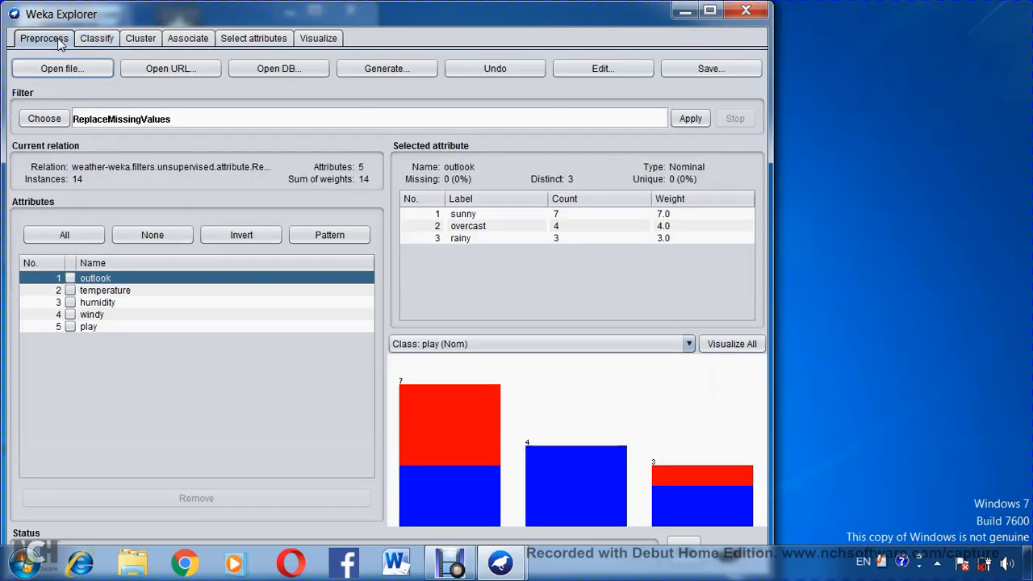
left_click(491, 67)
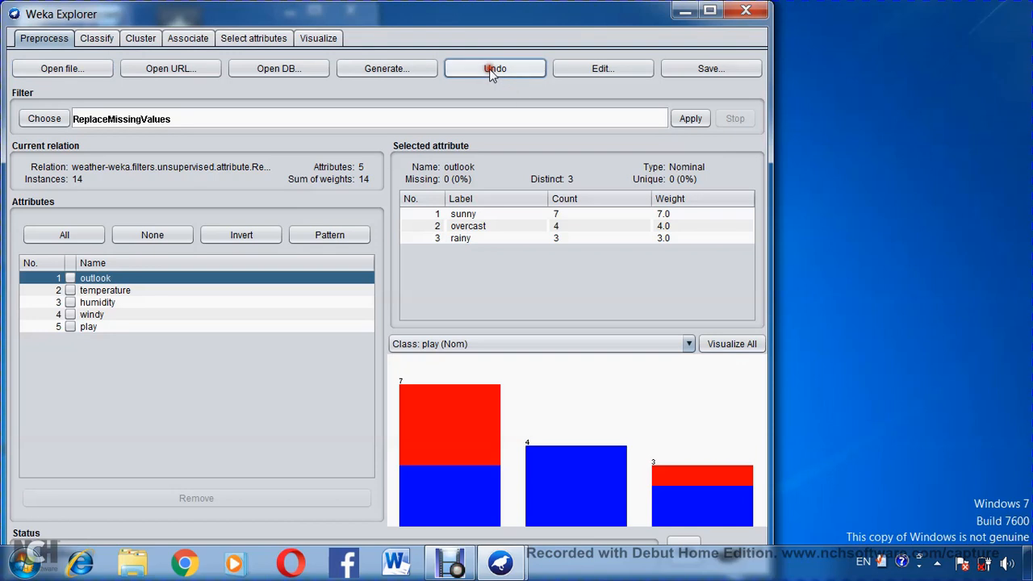
left_click(488, 69)
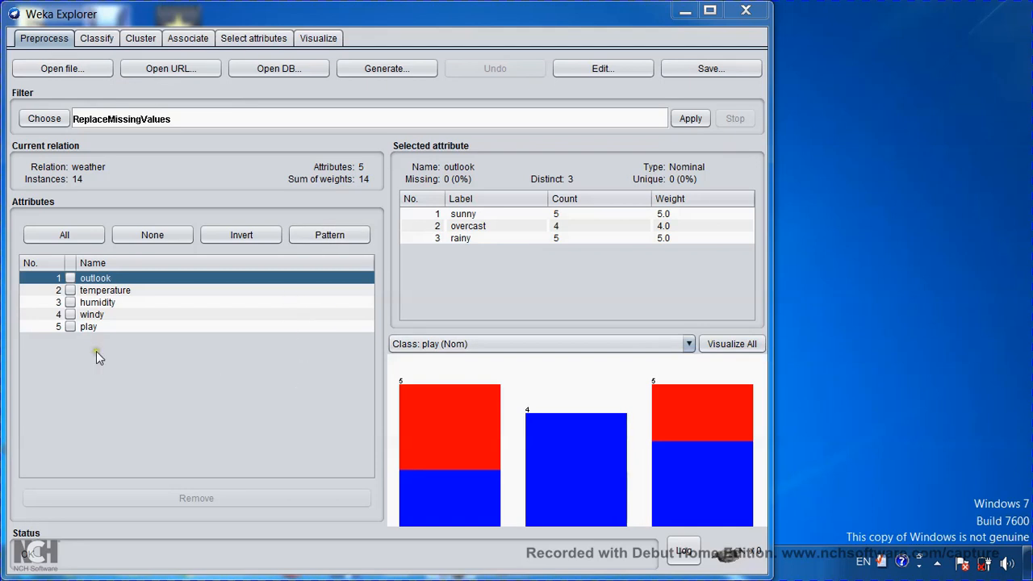
- Inspect the missing counts and statistics of the humidity and windy attributes
left_click(102, 306)
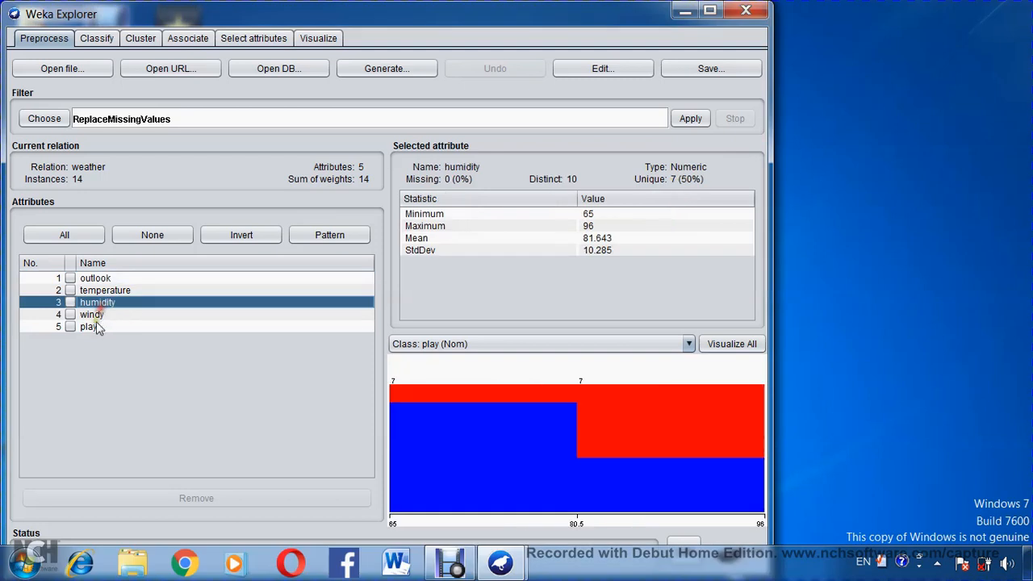
left_click(98, 314)
left_click(102, 304)
left_click(98, 317)
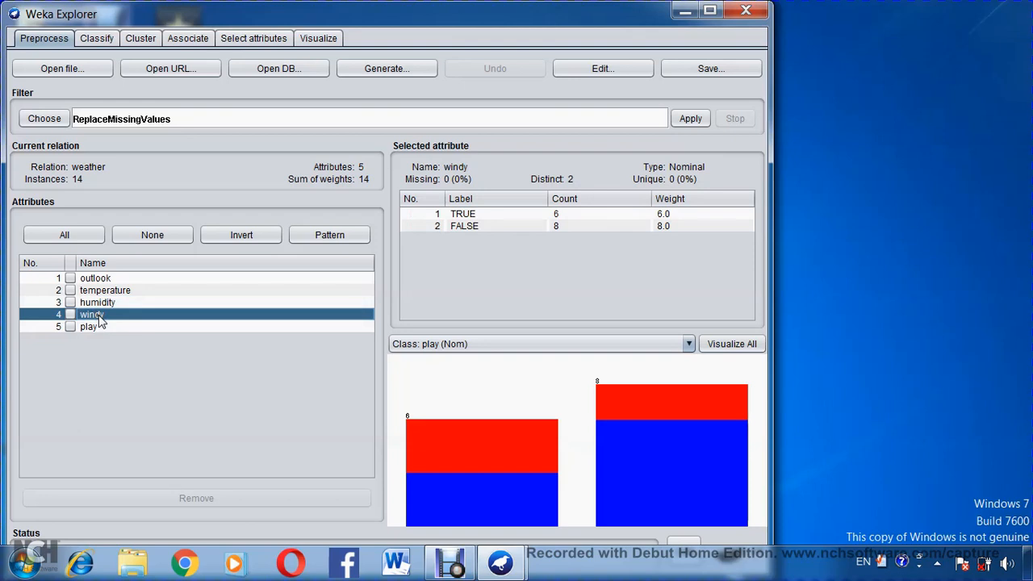
- Choose the unsupervised attribute filter ReplaceWithMissingValue and view the rows of the original weather dataset
left_click(44, 118)
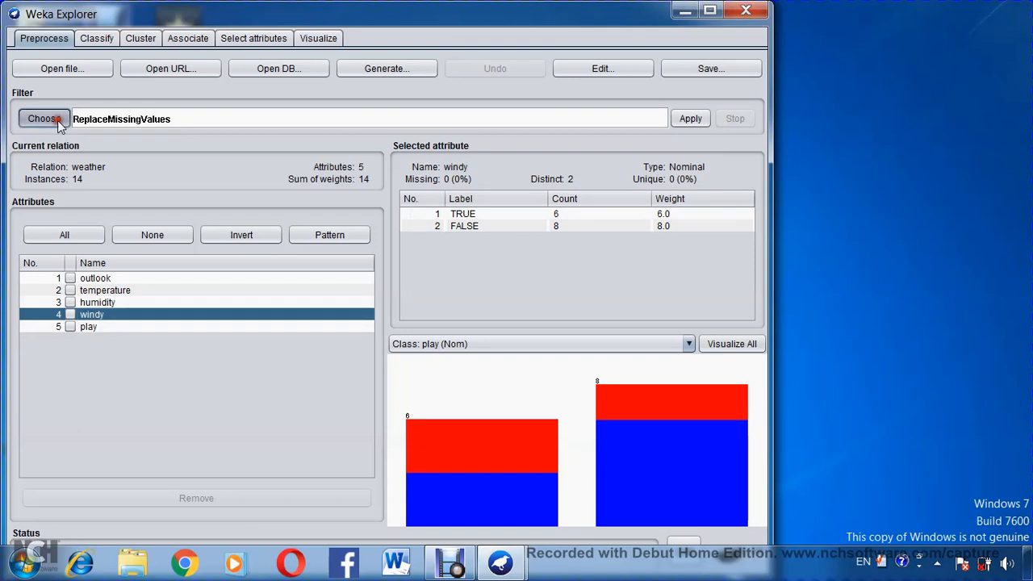
scroll(136, 339, "down", 13)
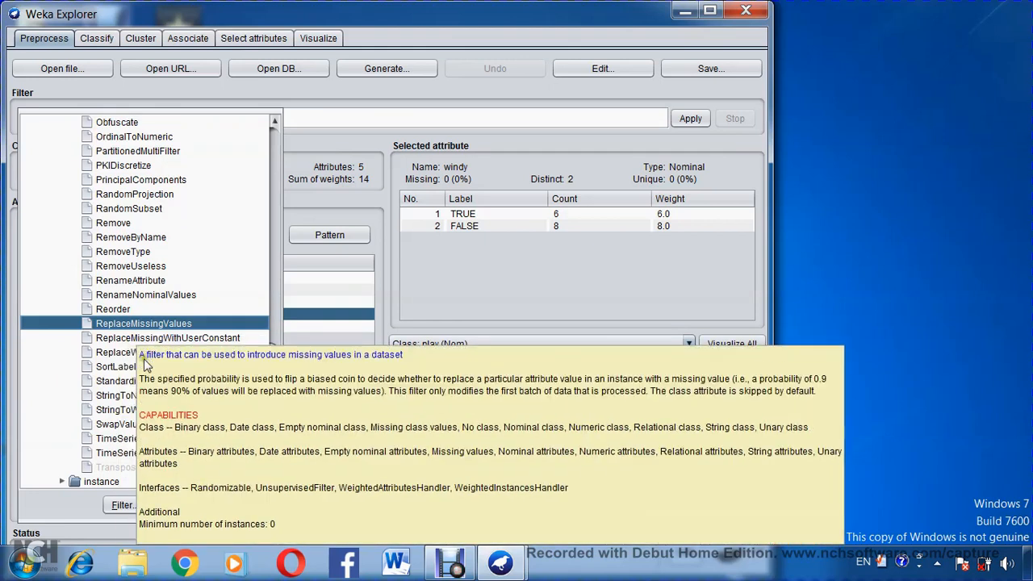
left_click(127, 355)
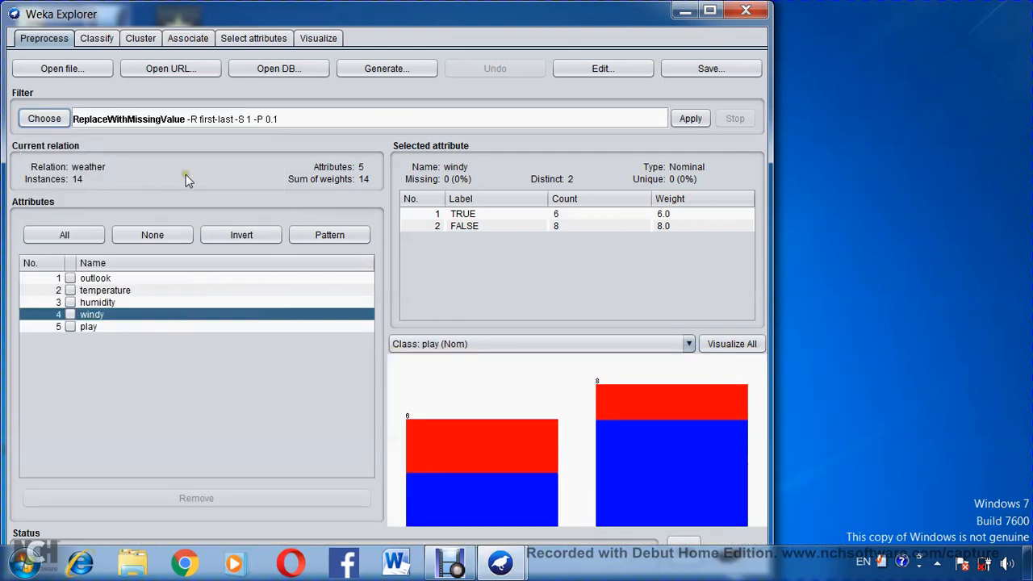
left_click(564, 69)
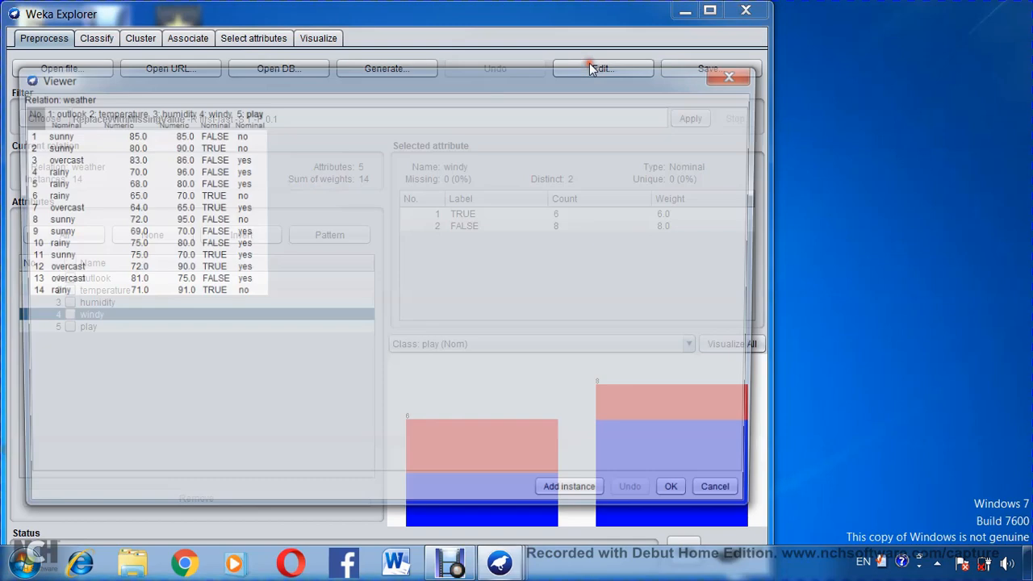
left_click(736, 77)
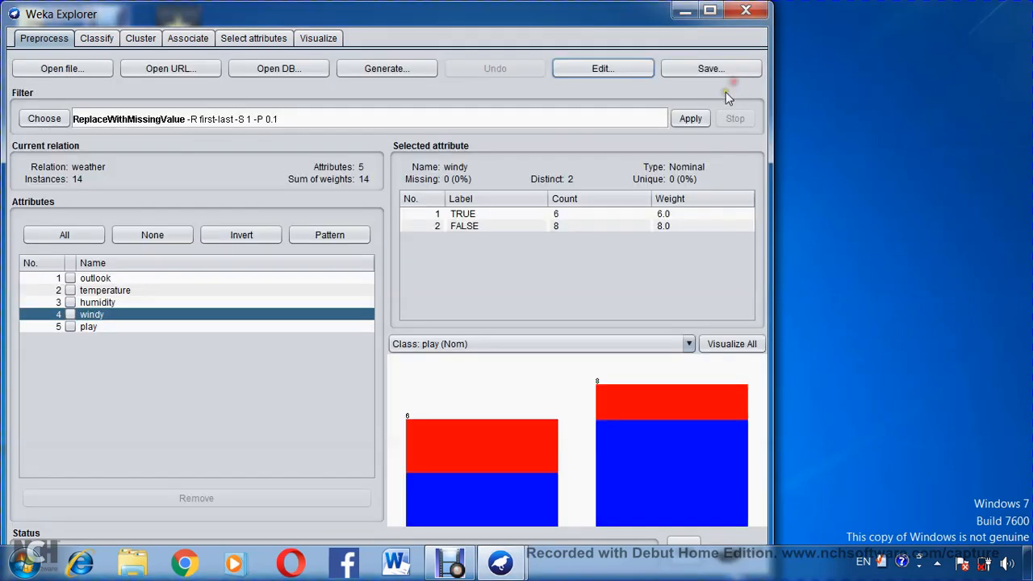
- Configure the ReplaceWithMissingValue filter with attribute indices 3-4 and a probability of 0.4
left_click(241, 114)
left_click(171, 121)
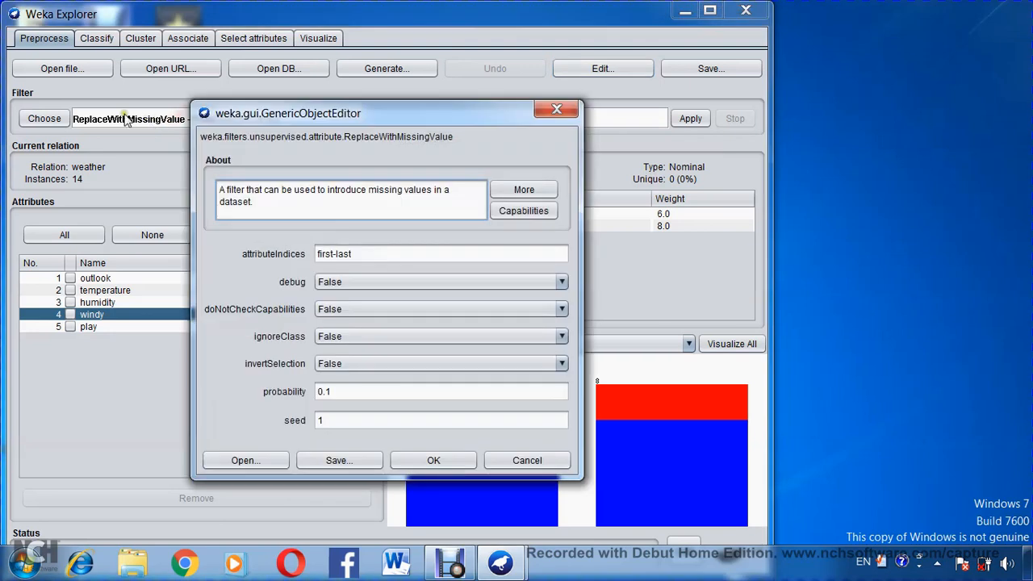
left_click_drag(367, 256, 276, 258)
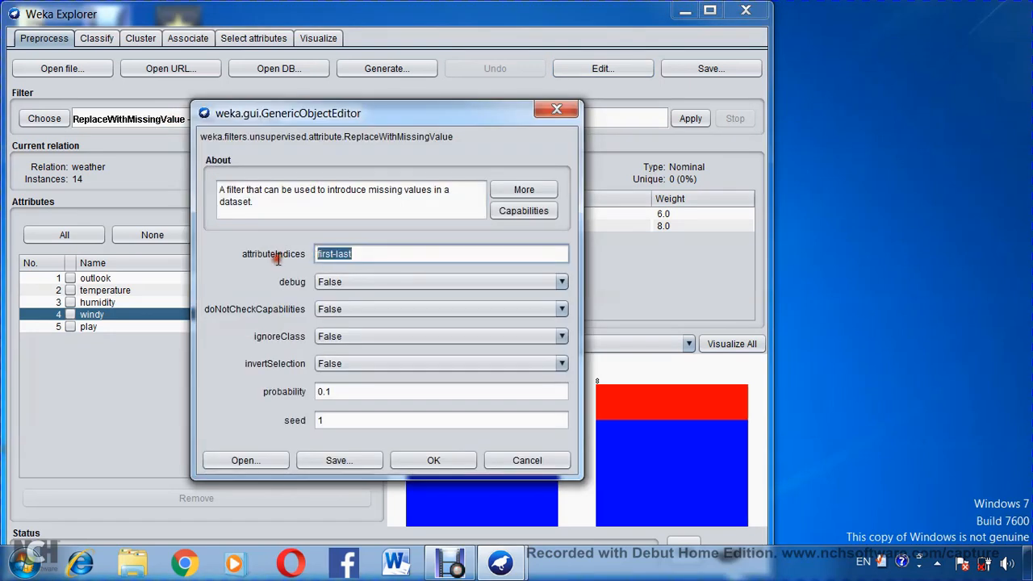
type("3")
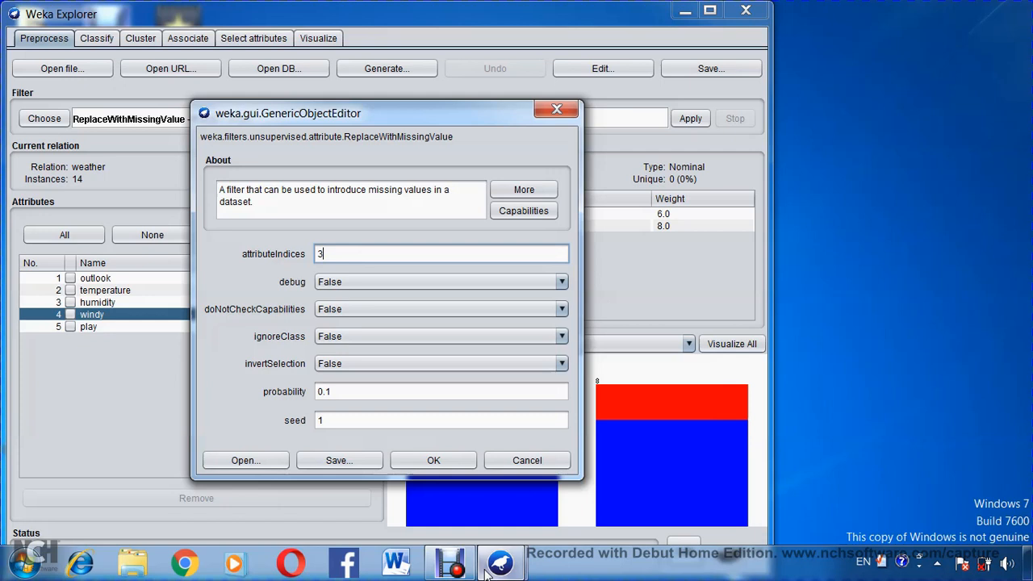
type(",4")
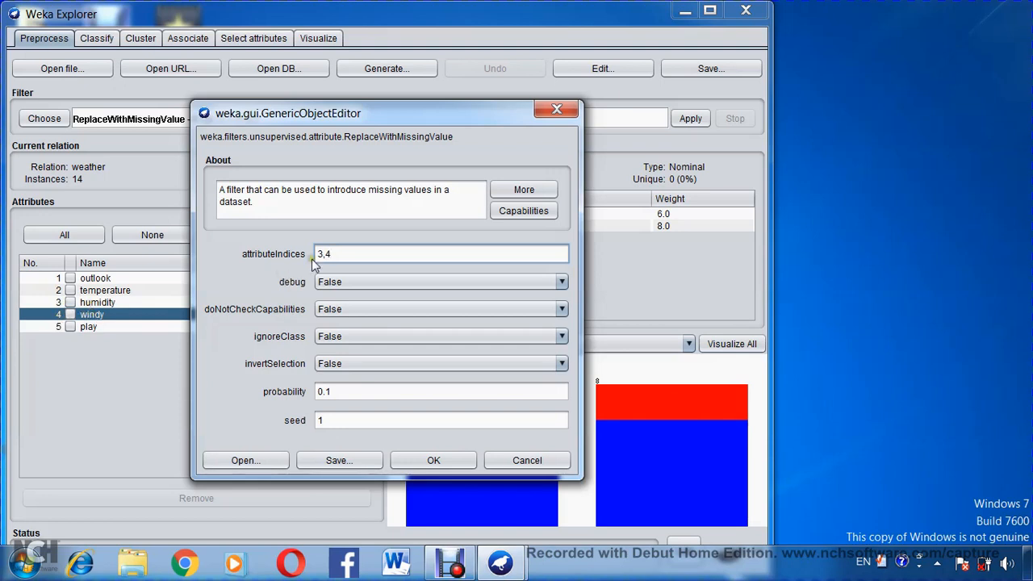
key("BackSpace")
key("BackSpace")
type("-")
left_click(342, 391)
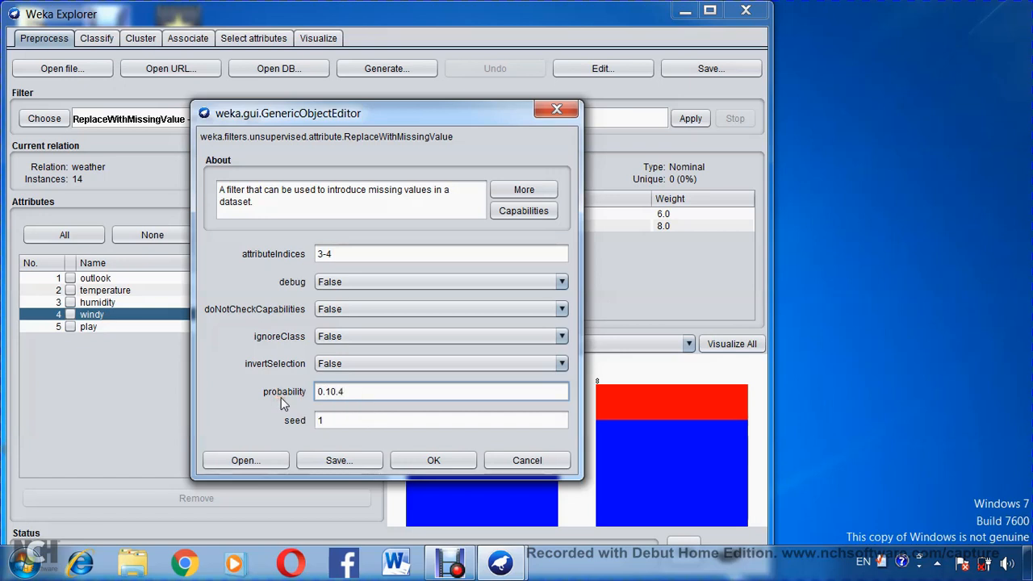
type("4")
left_click(436, 461)
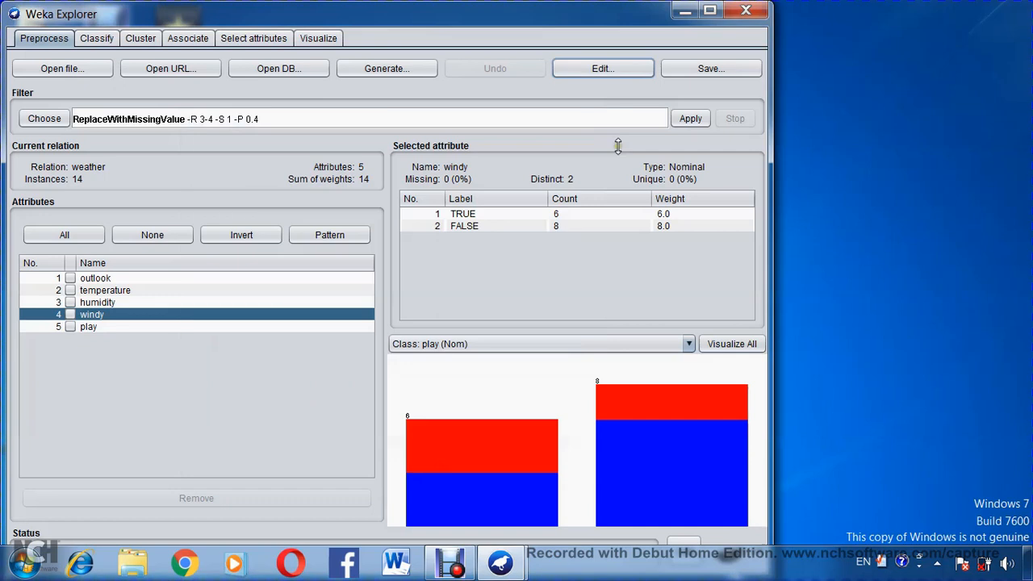
- Apply the ReplaceWithMissingValue filter and view the missing cells in the humidity and windy columns
left_click(690, 121)
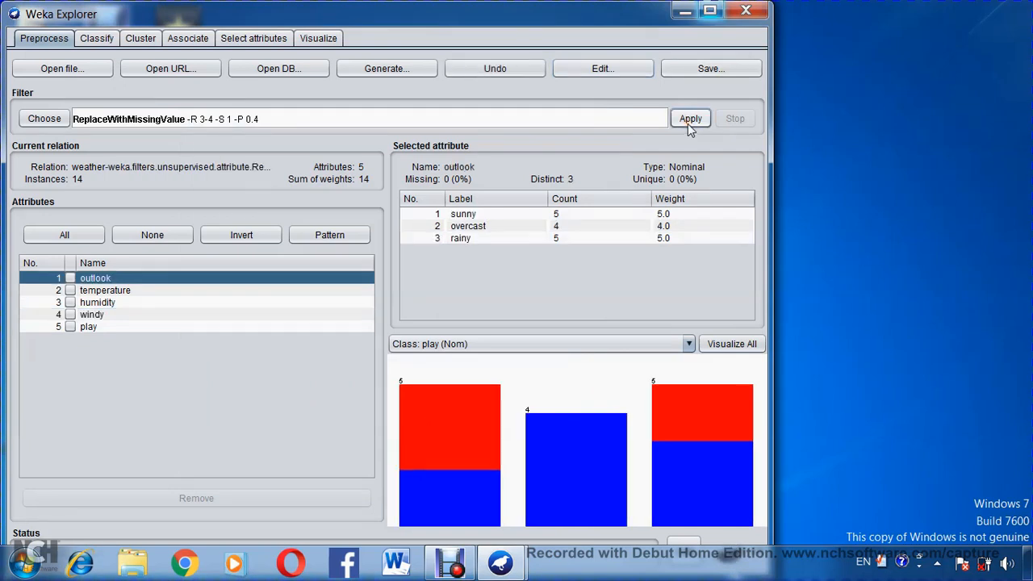
left_click(596, 75)
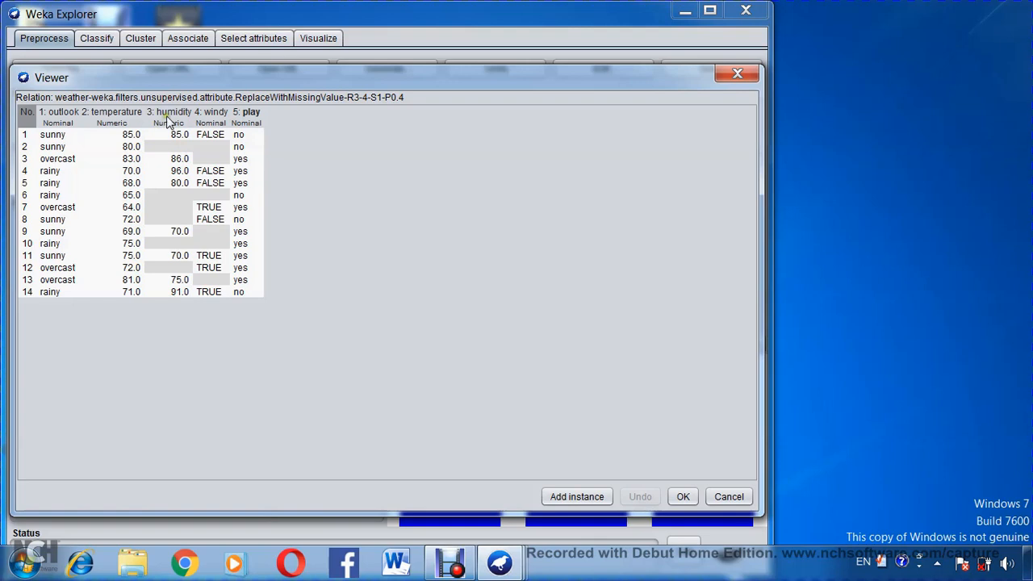
left_click(736, 75)
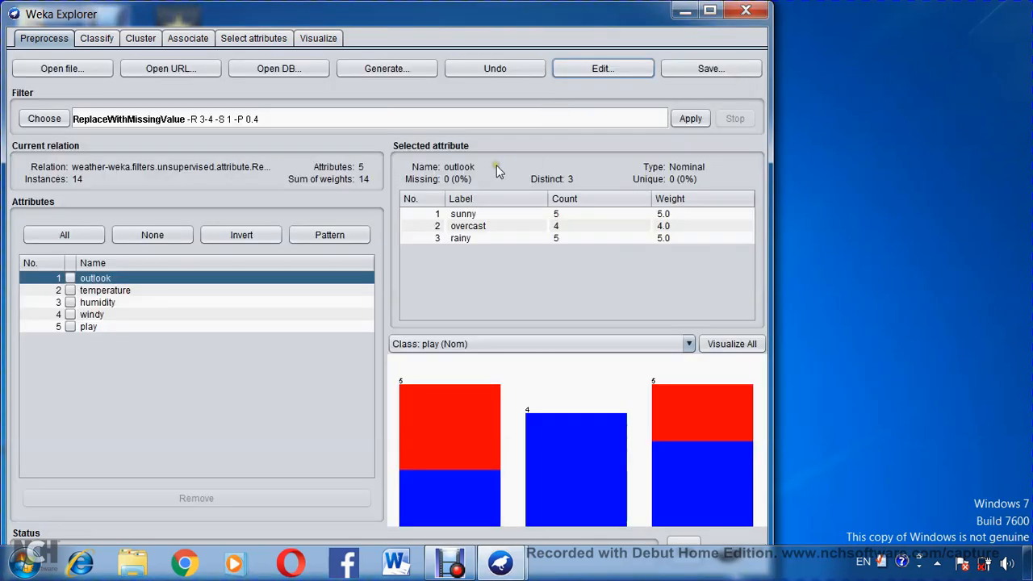
- Choose the unsupervised attribute filter ReplaceMissingWithUserConstant
left_click(44, 119)
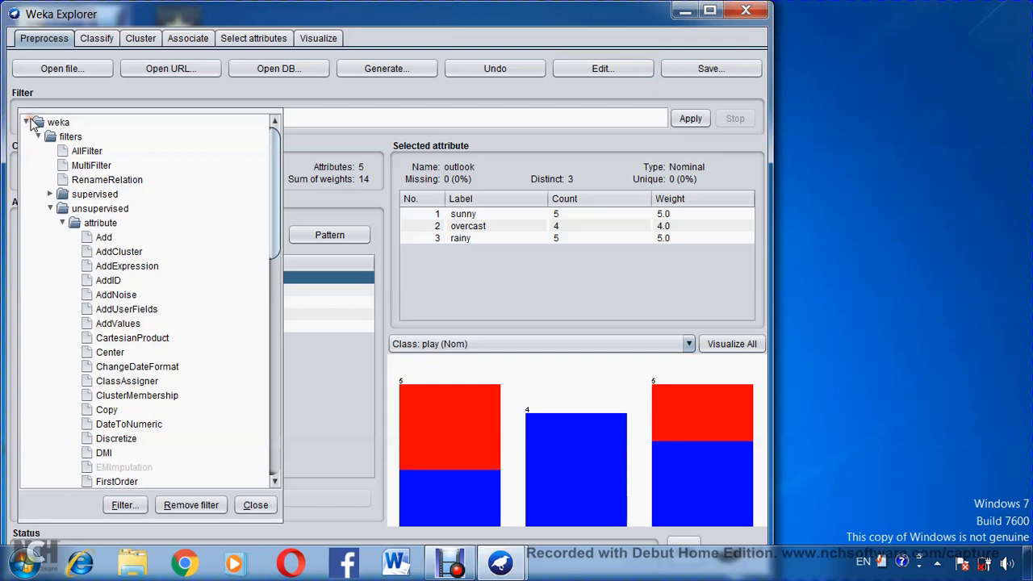
left_click(64, 223)
left_click(64, 223)
scroll(96, 379, "down", 11)
mouse_move(93, 413)
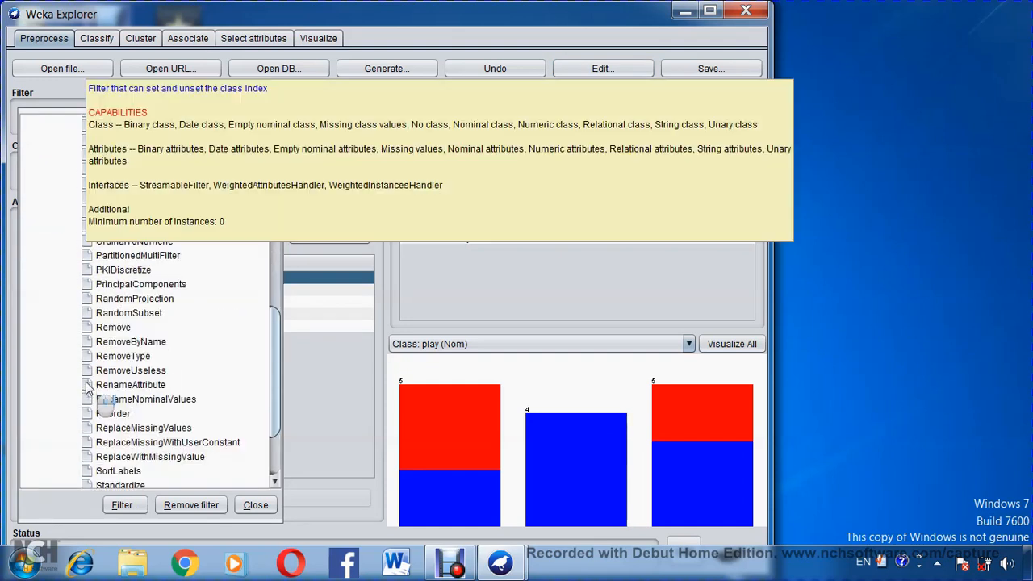
left_click_drag(268, 316, 278, 345)
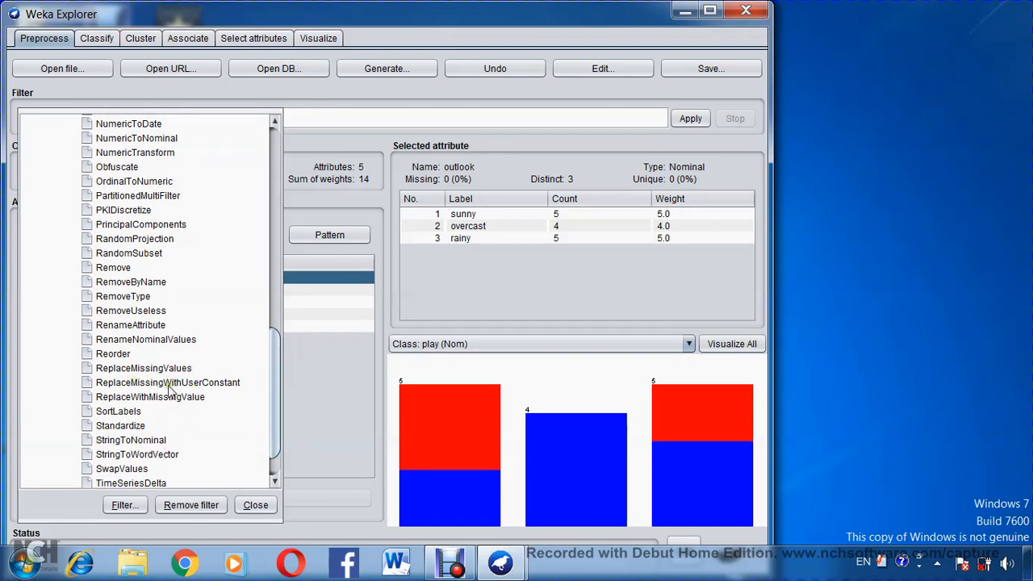
left_click(199, 384)
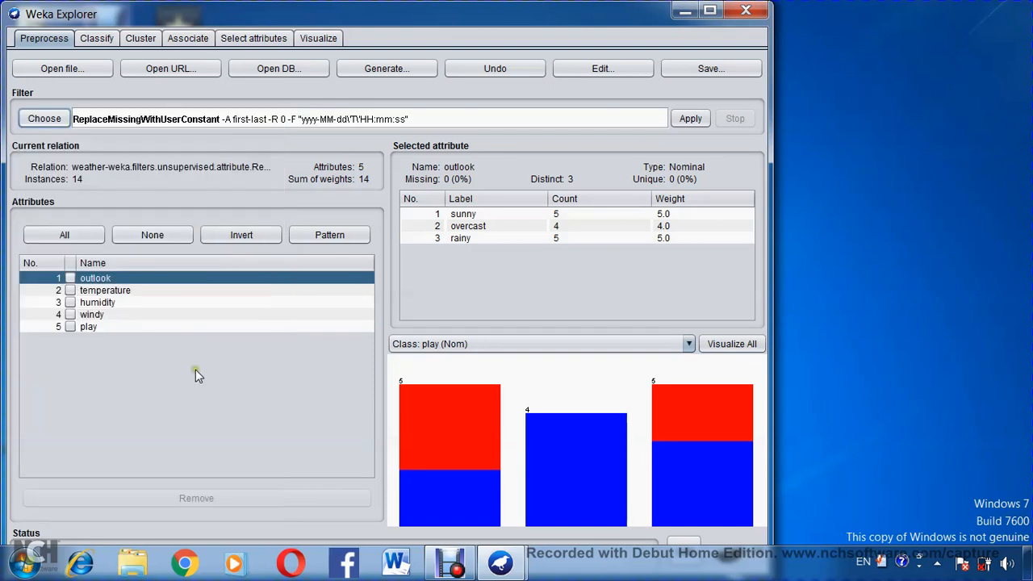
- Configure the user-constant filter for attributes 3,4 with nominal replacement value TRUE and numeric replacement value 75
left_click(211, 119)
left_click_drag(385, 95, 356, 79)
left_click_drag(376, 221, 283, 223)
type("3,4")
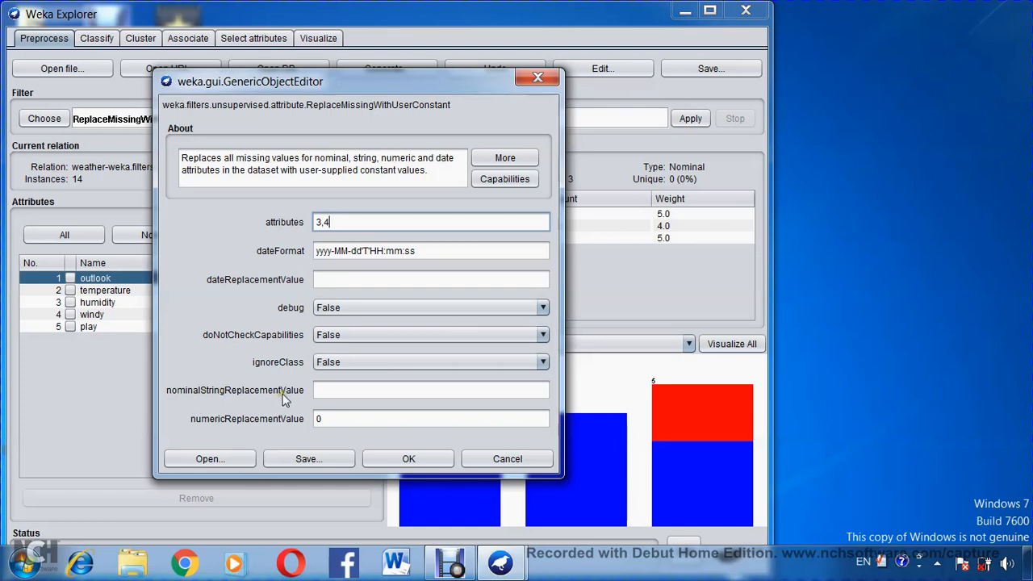
left_click(322, 390)
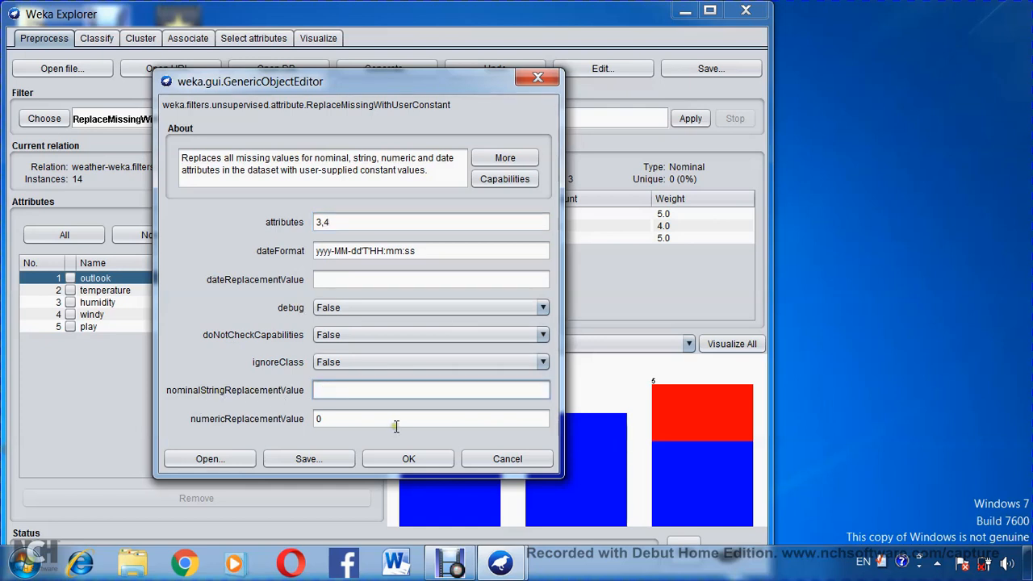
type("Tr")
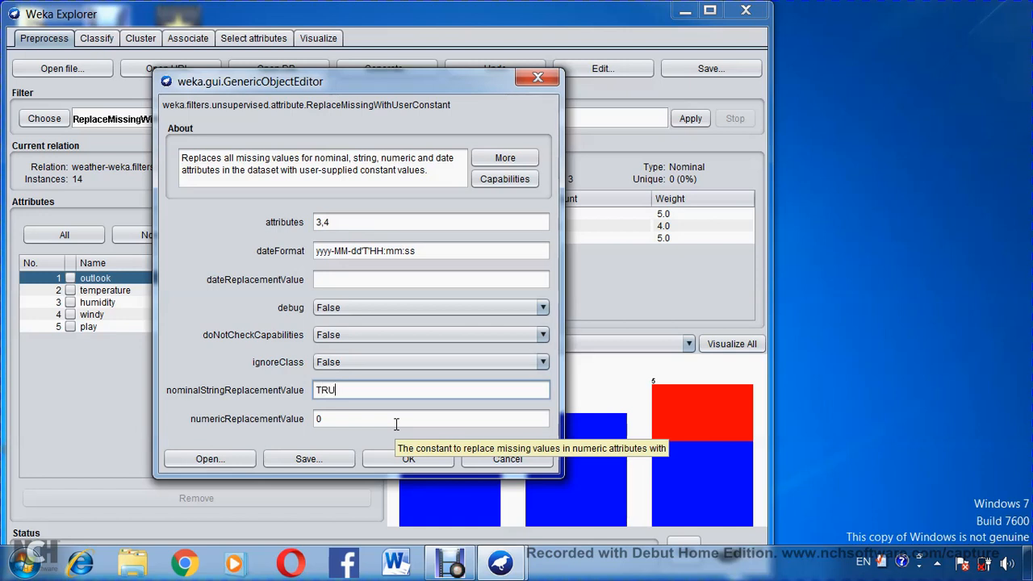
left_click_drag(412, 415, 202, 427)
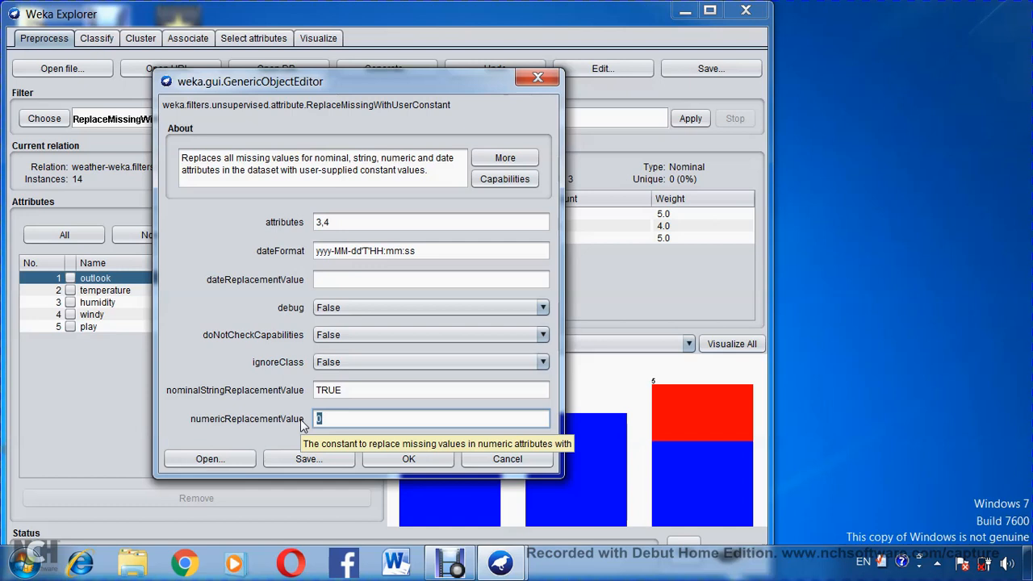
type("75")
left_click(330, 391)
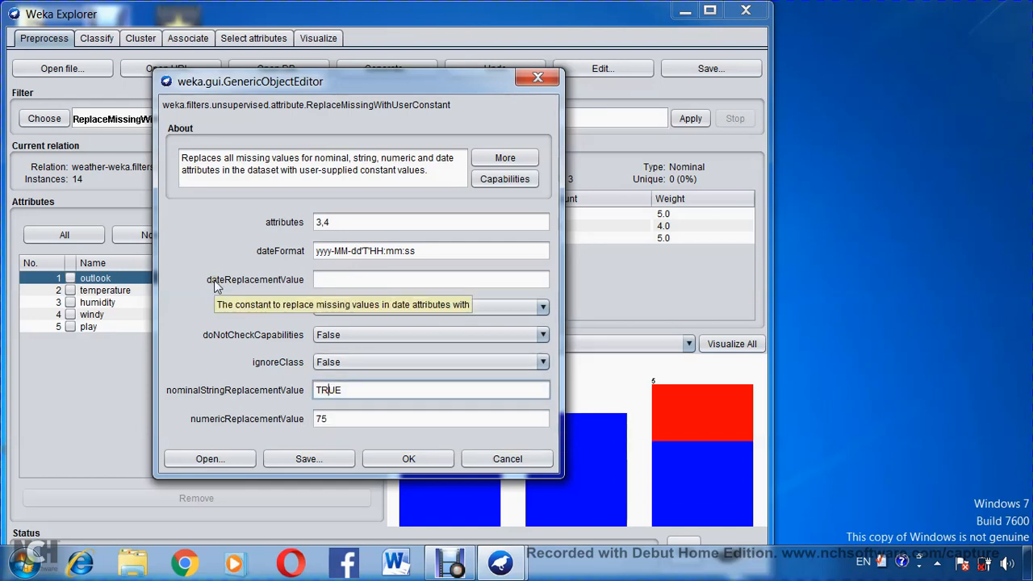
left_click(339, 282)
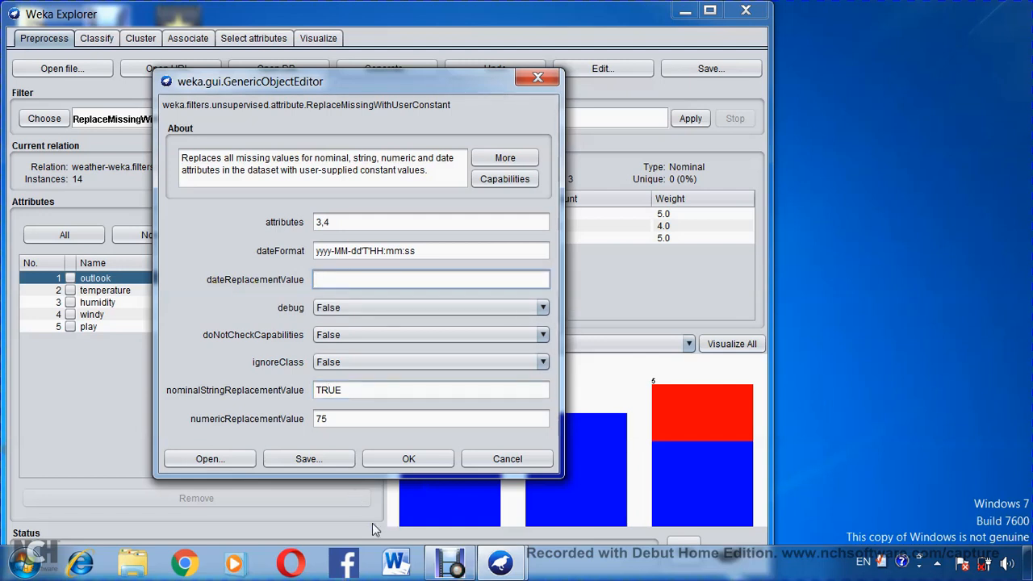
left_click(381, 459)
- Apply the ReplaceMissingWithUserConstant filter and view the replaced humidity and windy values in the dataset's rows
left_click(687, 119)
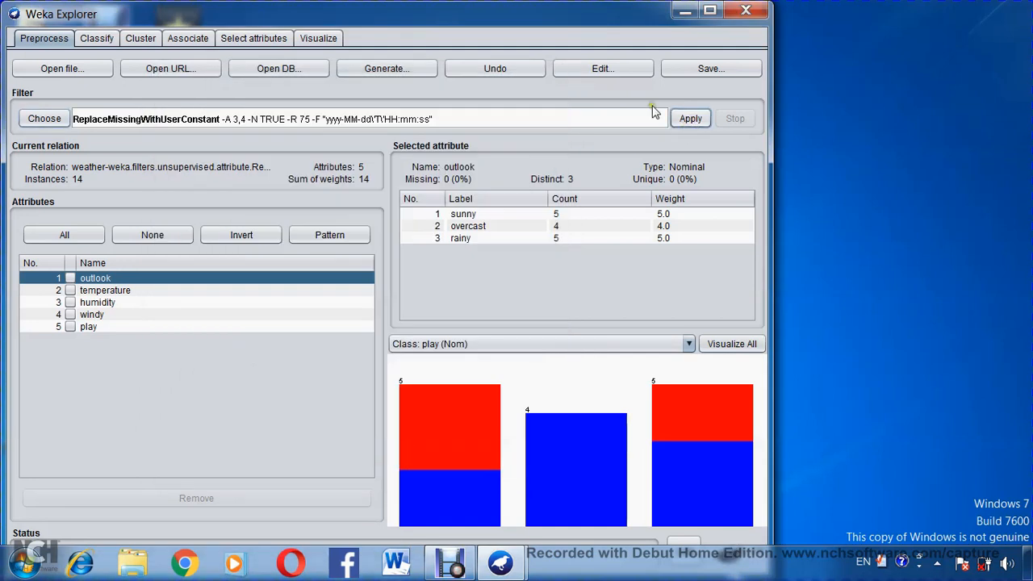
left_click(611, 71)
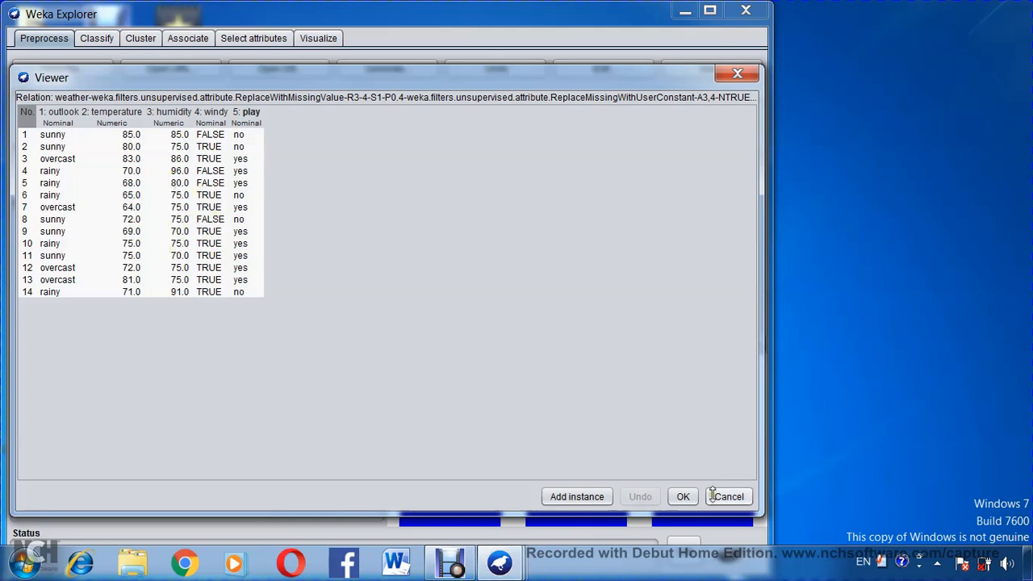
left_click(683, 496)
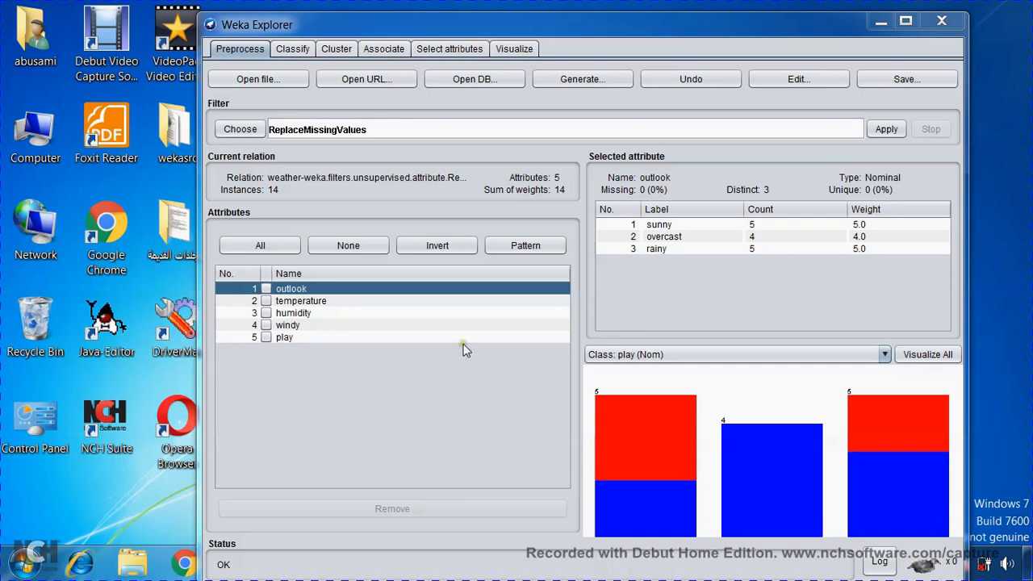
- Inspect the play class attribute's statistics and its values in the dataset's rows, then reselect the outlook attribute
left_click(307, 339)
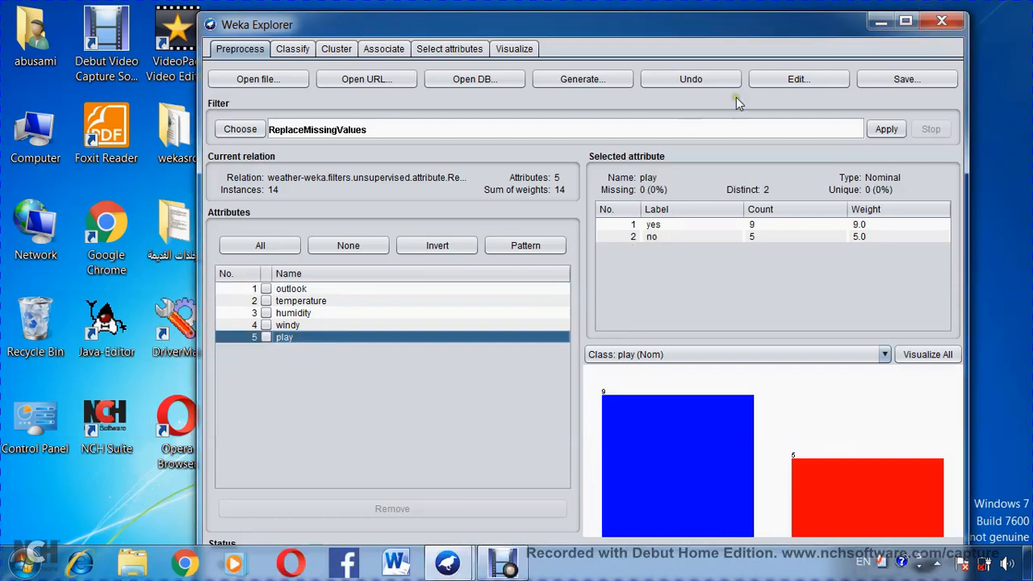
left_click(787, 79)
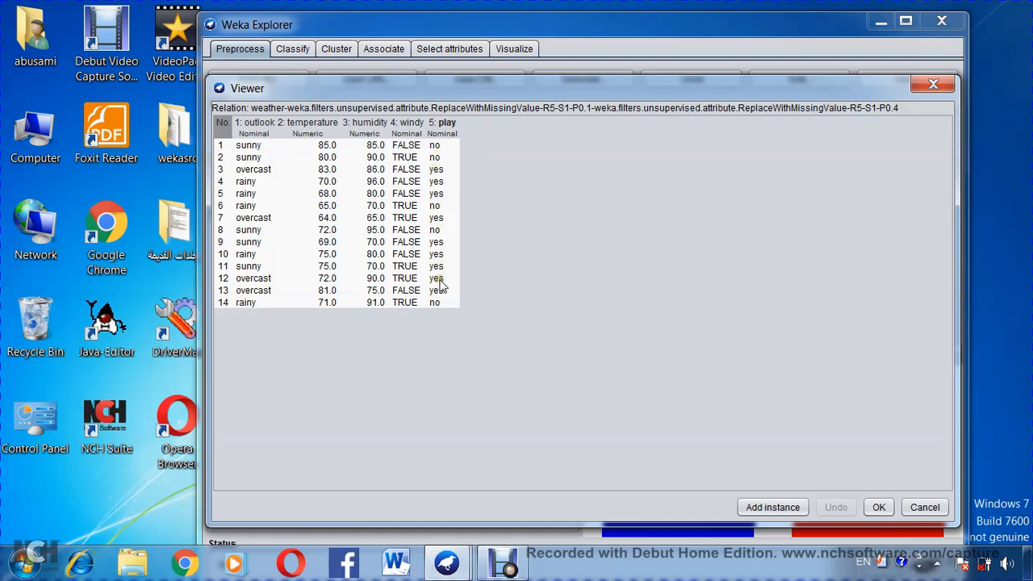
left_click(875, 506)
left_click(367, 288)
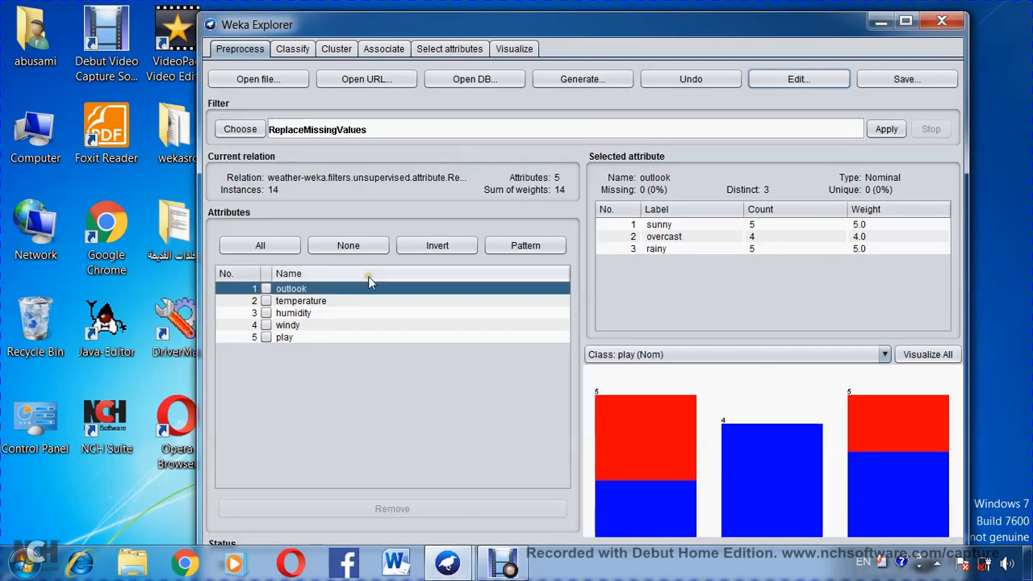
- Choose the unsupervised attribute filter ReplaceWithMissingValue
left_click(247, 130)
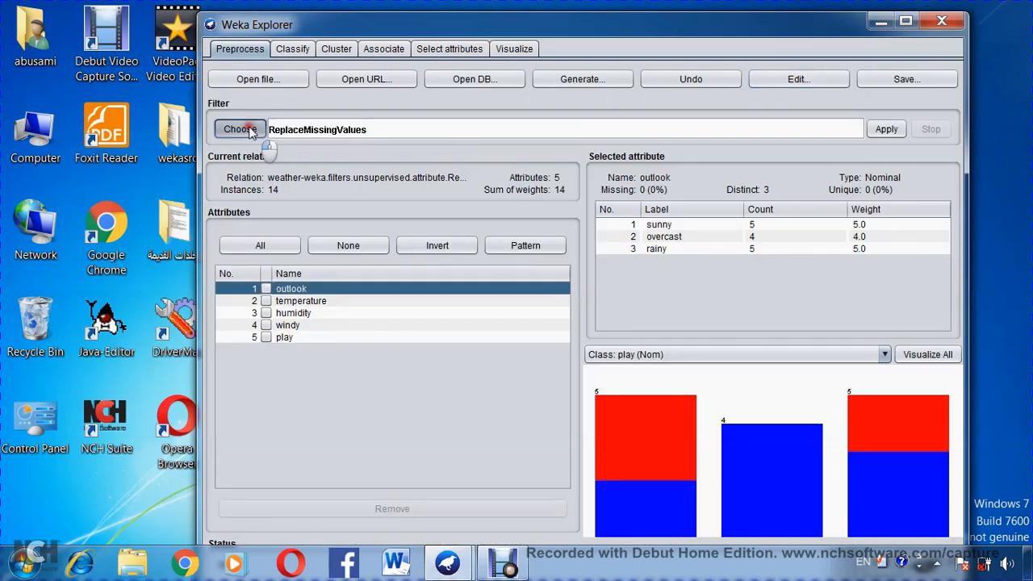
scroll(368, 404, "down", 5)
scroll(367, 395, "down", 8)
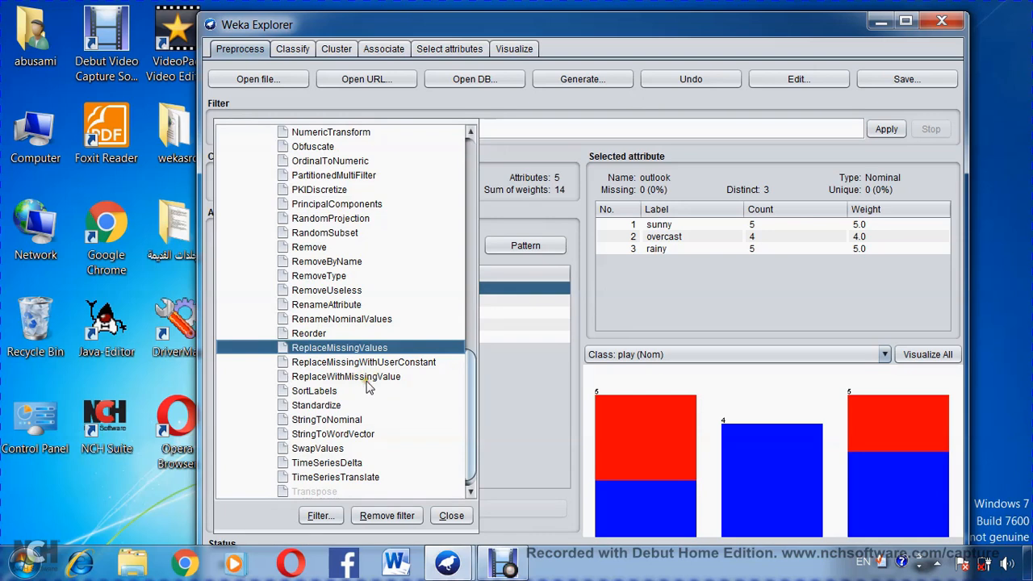
left_click(366, 382)
- Configure the ReplaceWithMissingValue filter for attribute 5 with a probability of 0.4
left_click(394, 134)
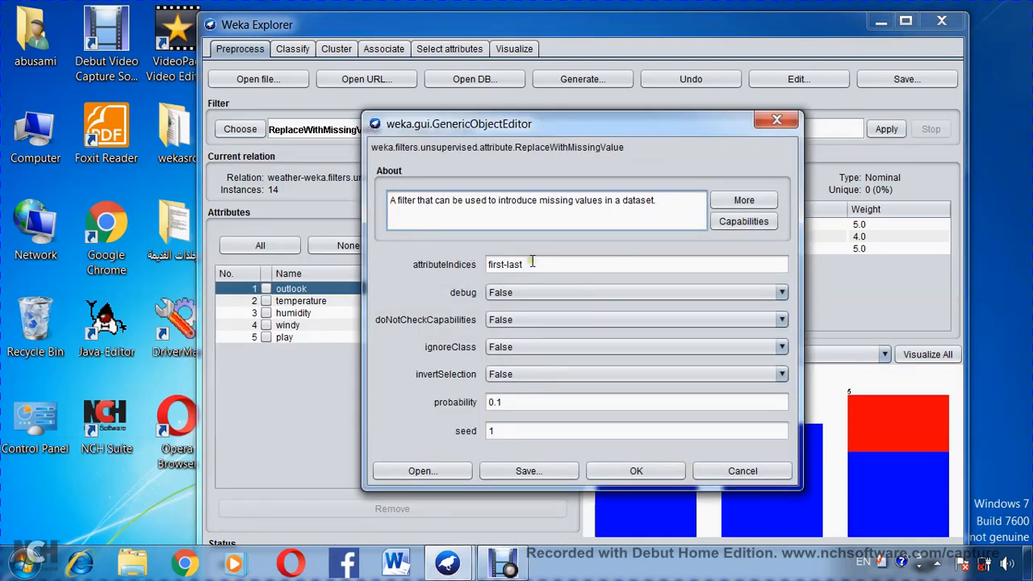
left_click_drag(532, 263, 476, 274)
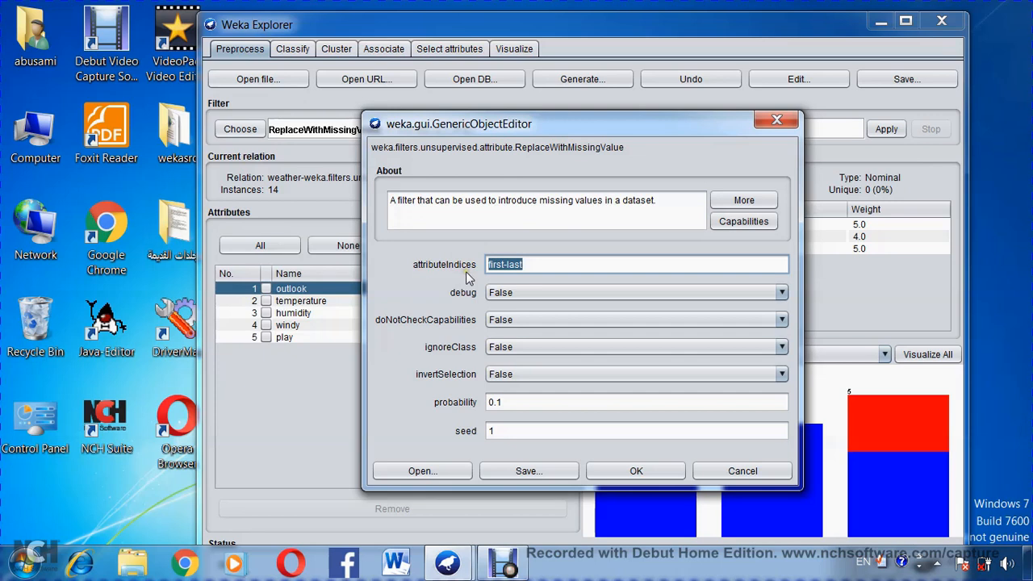
type("5")
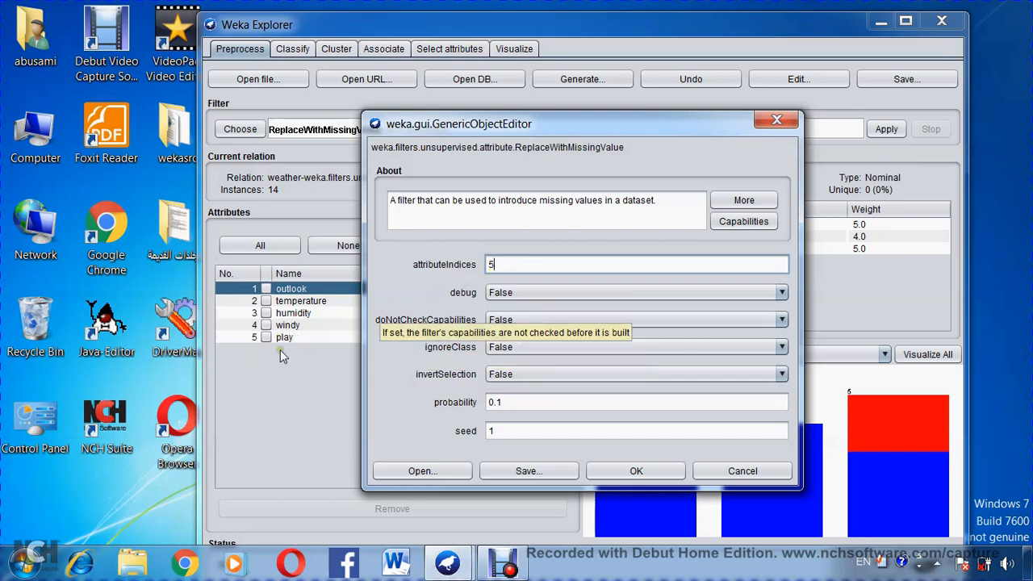
left_click(454, 403)
left_click_drag(456, 403, 353, 409)
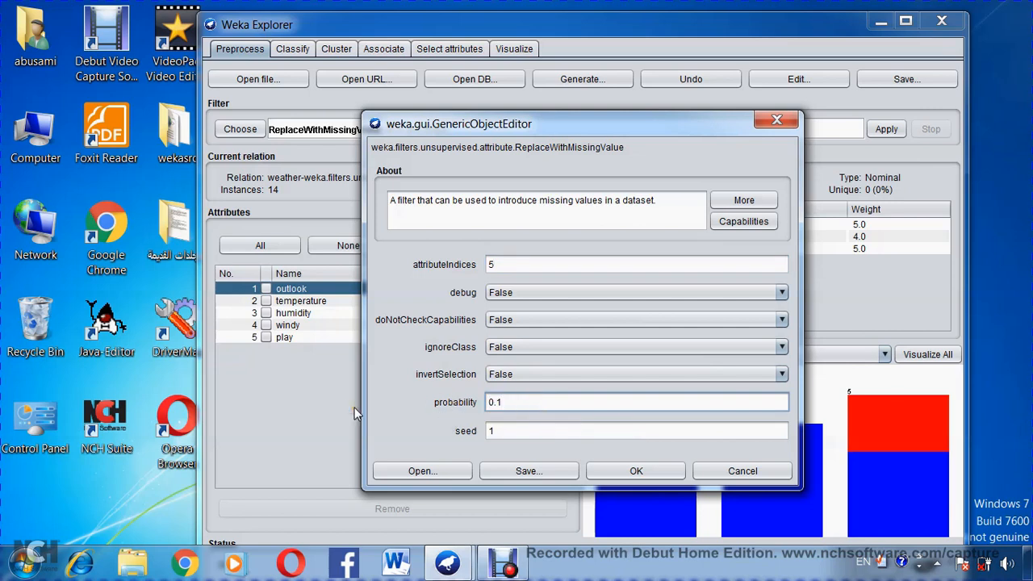
type("0")
key("BackSpace")
key("BackSpace")
key("BackSpace")
key("BackSpace")
left_click(635, 471)
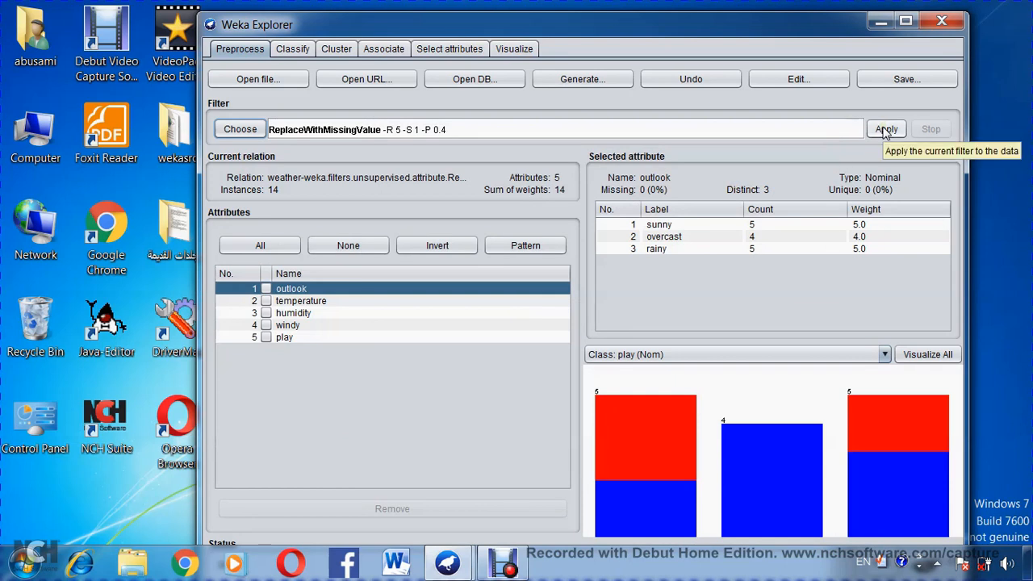
- Try to apply the missing-value filter while play is set as the class, and check the dataset's rows
left_click(885, 129)
left_click(794, 79)
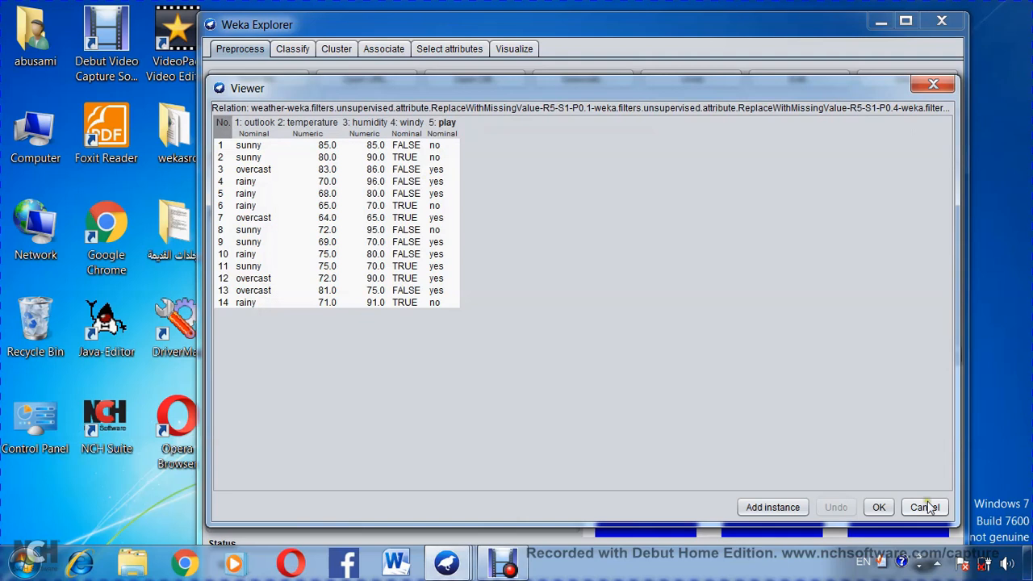
left_click(869, 508)
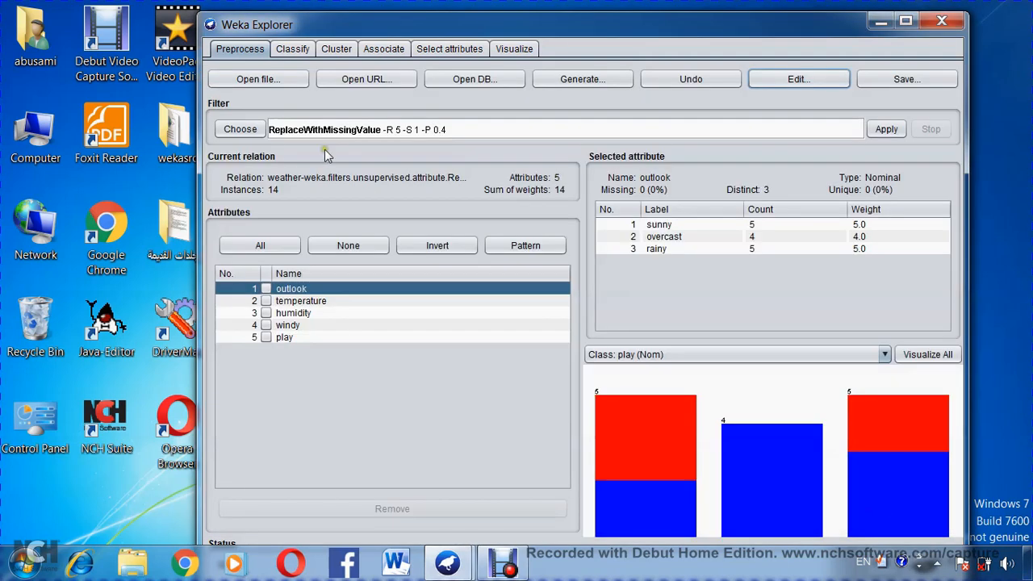
- Set the dataset to No class, apply the missing-value filter to play, and inspect the play column in the dataset's rows
left_click(285, 338)
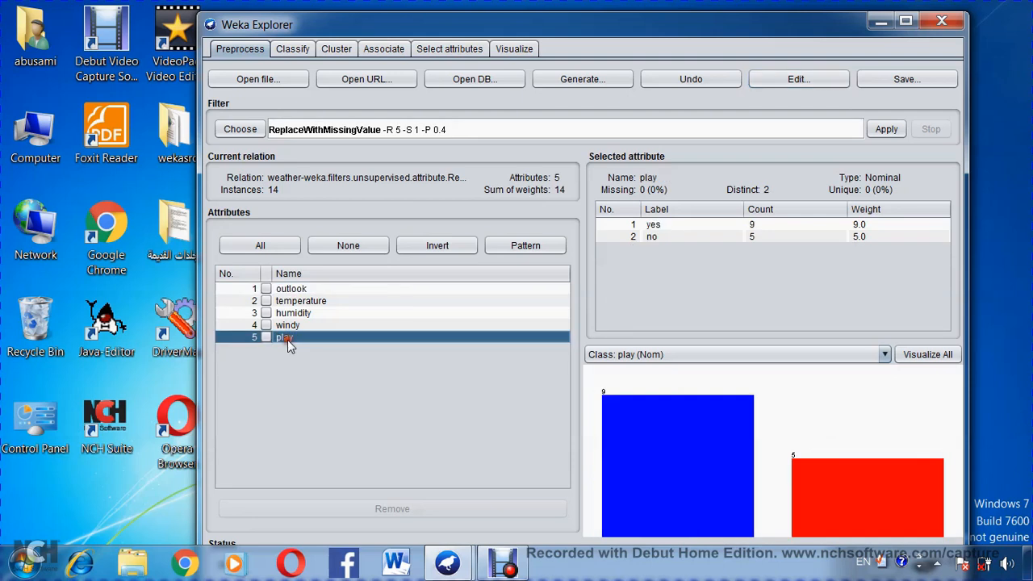
left_click(622, 354)
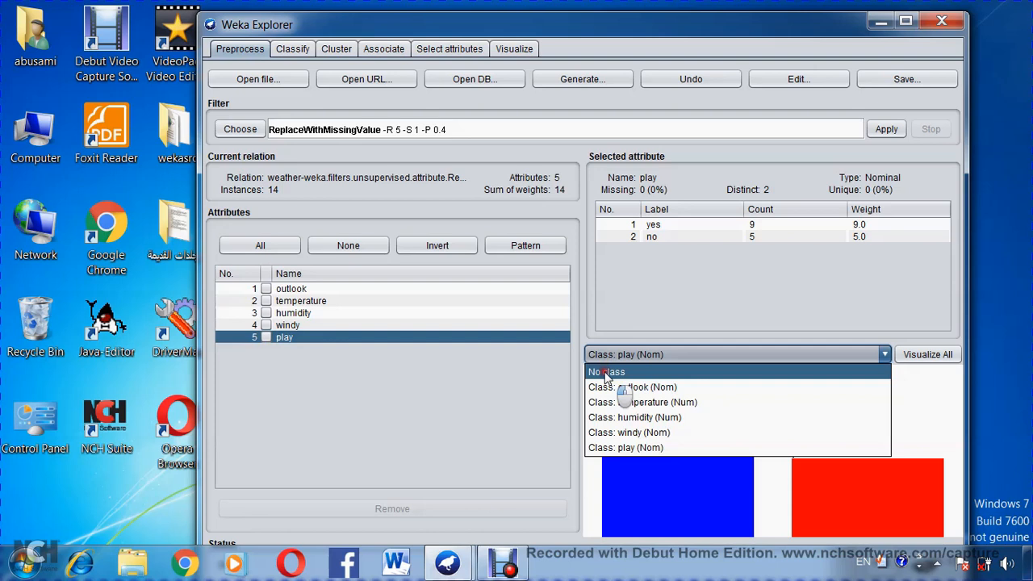
left_click(606, 374)
left_click(886, 130)
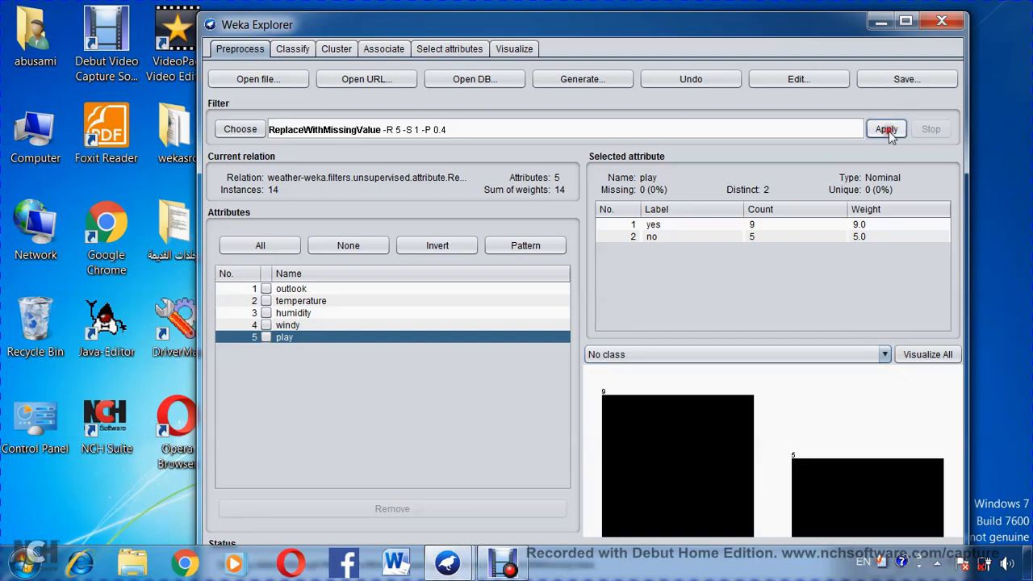
left_click(797, 80)
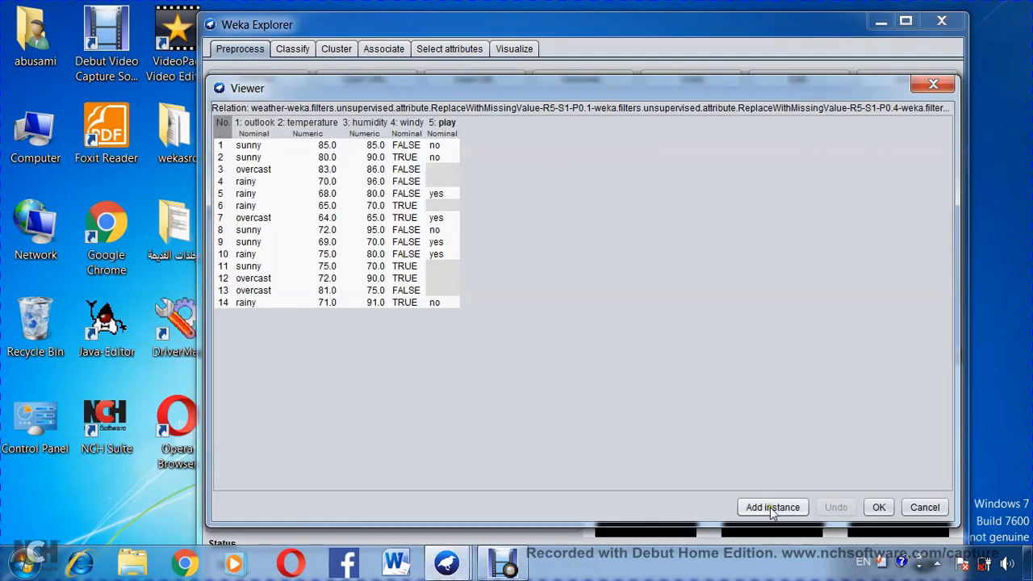
left_click(878, 505)
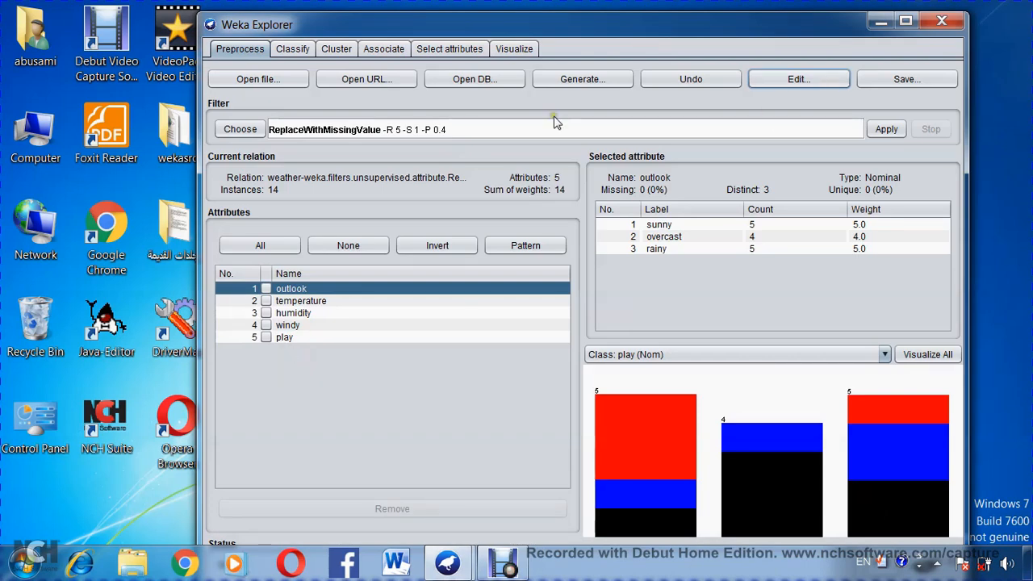
left_click(839, 77)
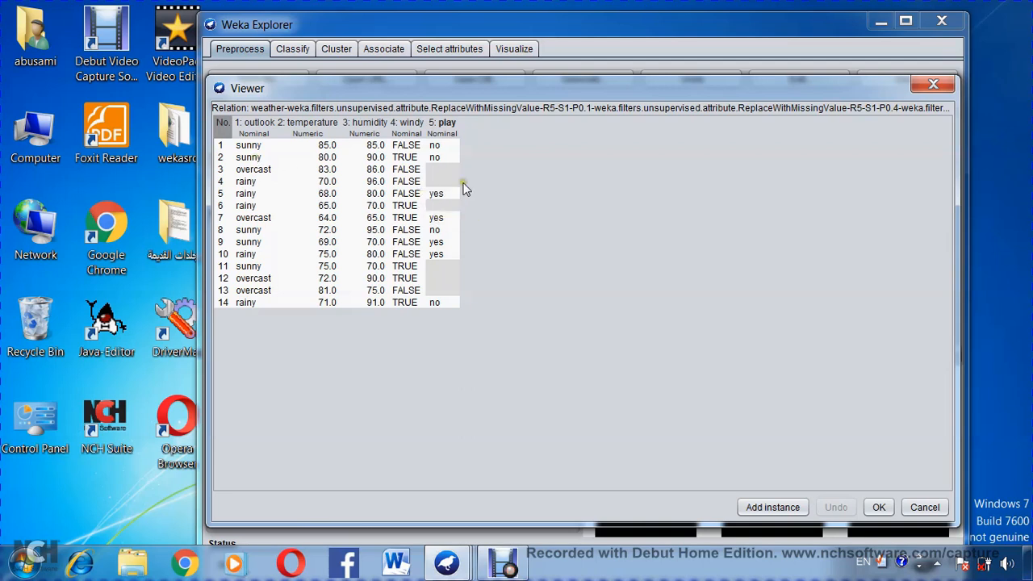
left_click(934, 86)
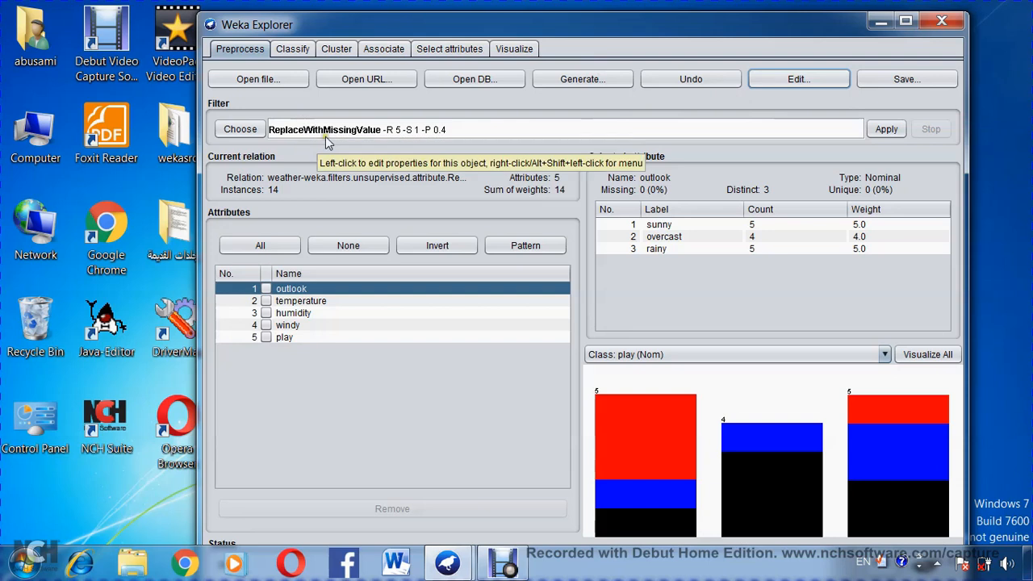
- Choose the ReplaceMissingWithUserConstant filter and configure it for attribute 5 with nominal replacement value Unknown
left_click(242, 129)
scroll(346, 371, "down", 15)
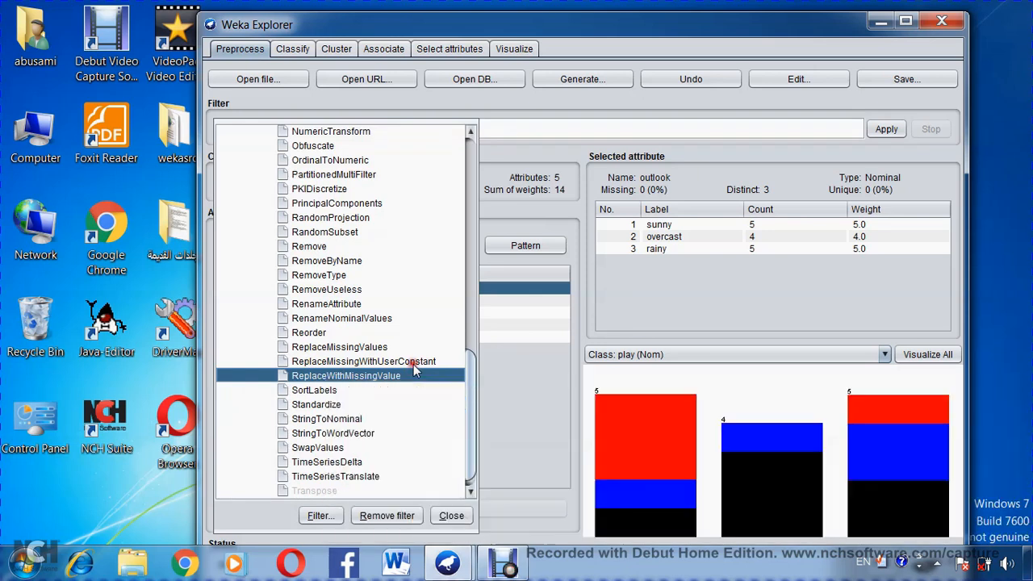
left_click(413, 364)
left_click(371, 130)
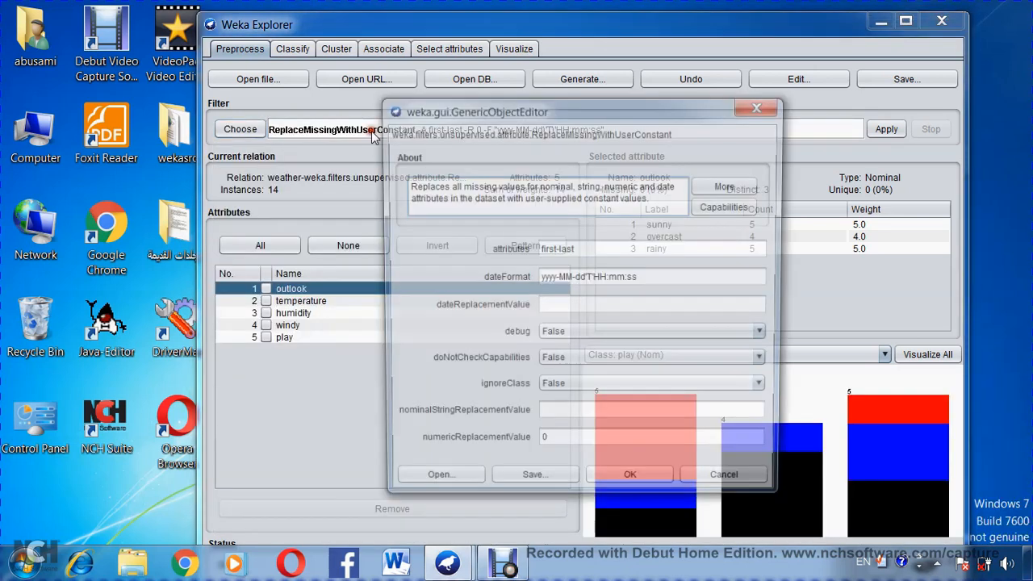
triple_click(582, 250)
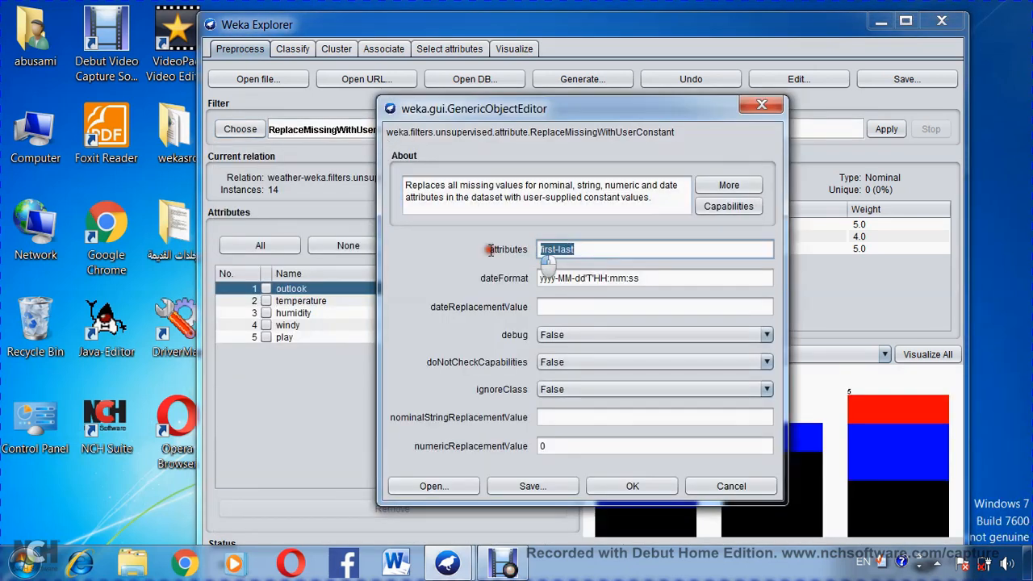
type("5")
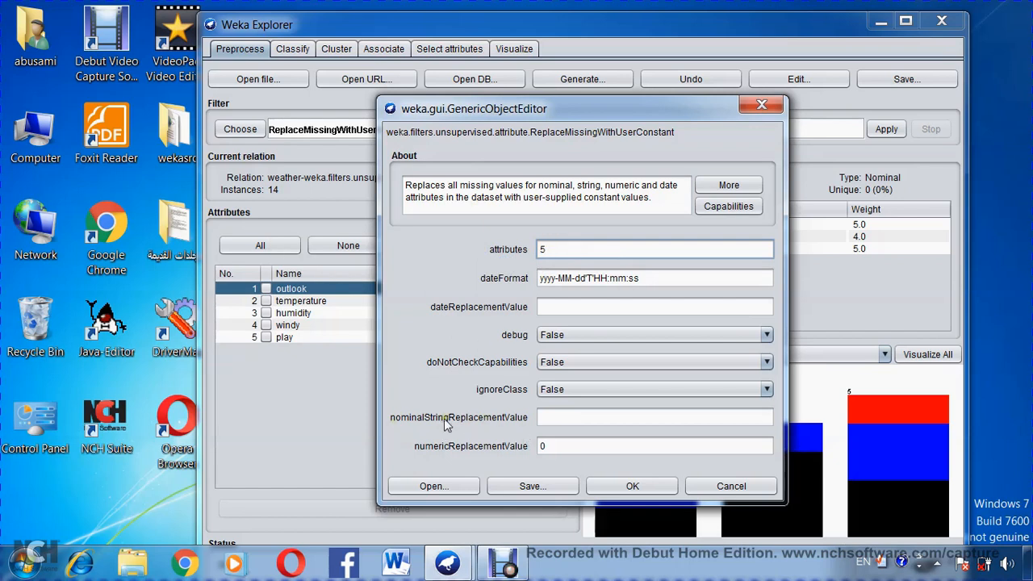
left_click(559, 421)
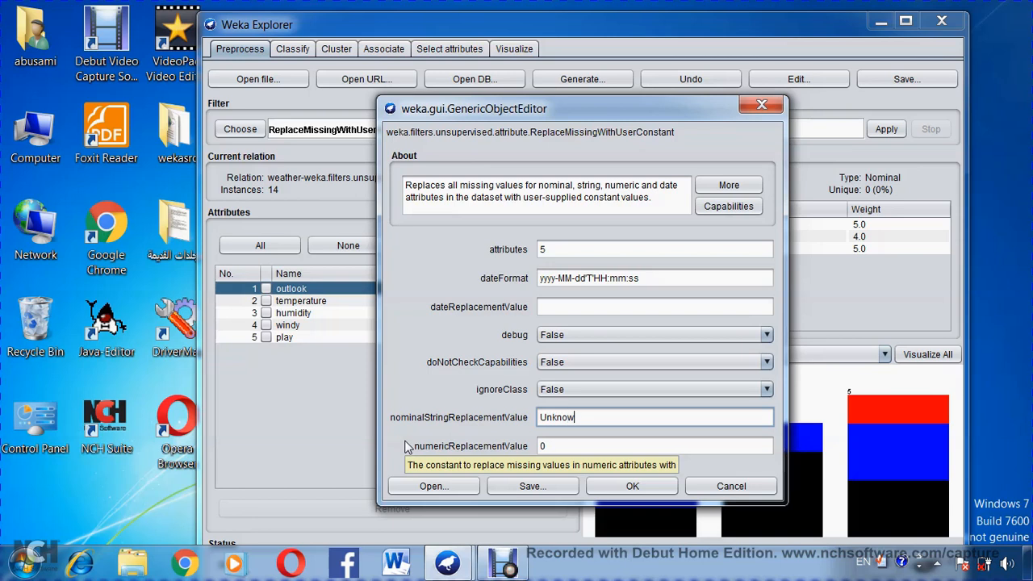
left_click(631, 486)
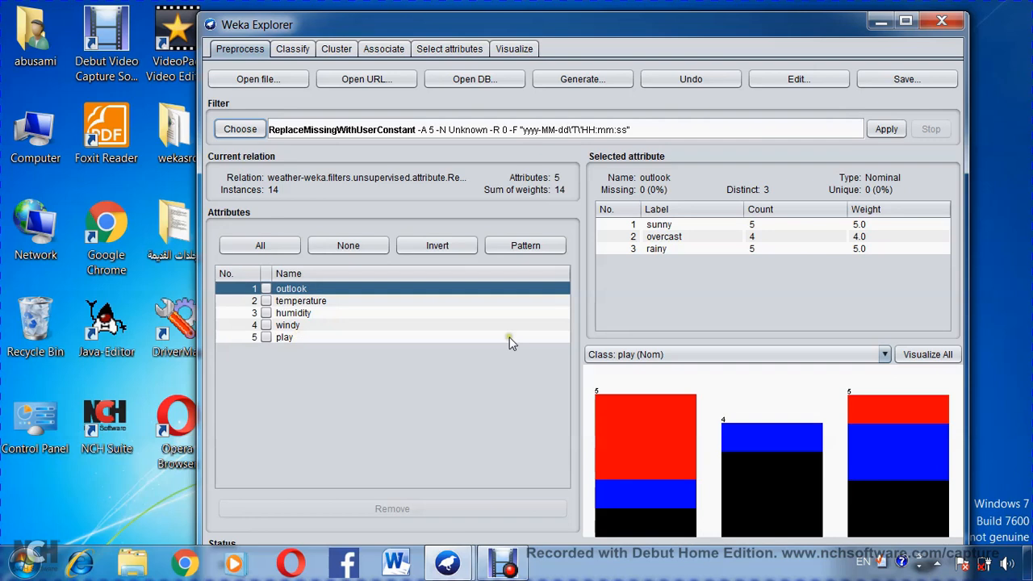
- Set the dataset to No class and apply the ReplaceMissingWithUserConstant filter
left_click(645, 355)
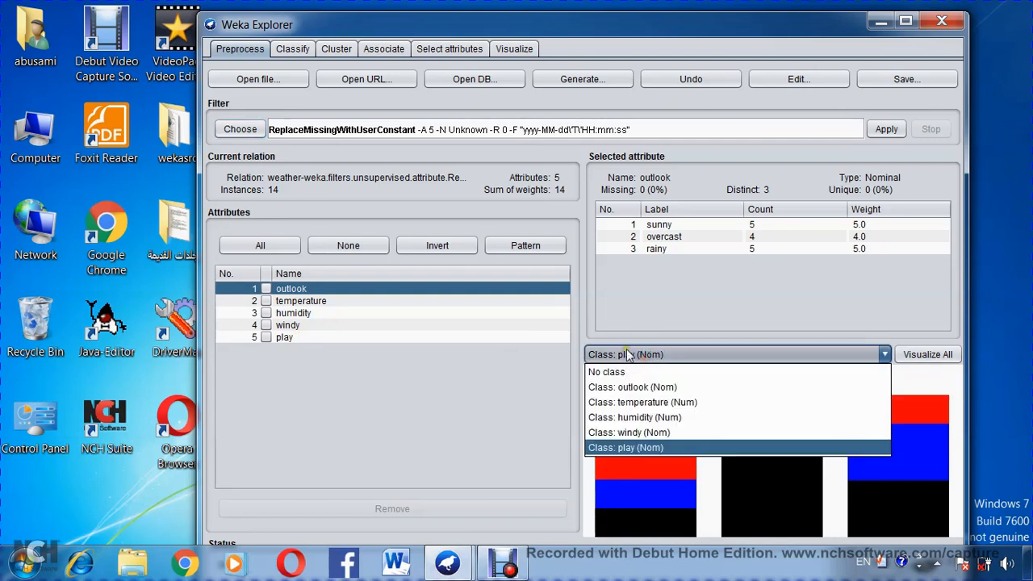
left_click(601, 373)
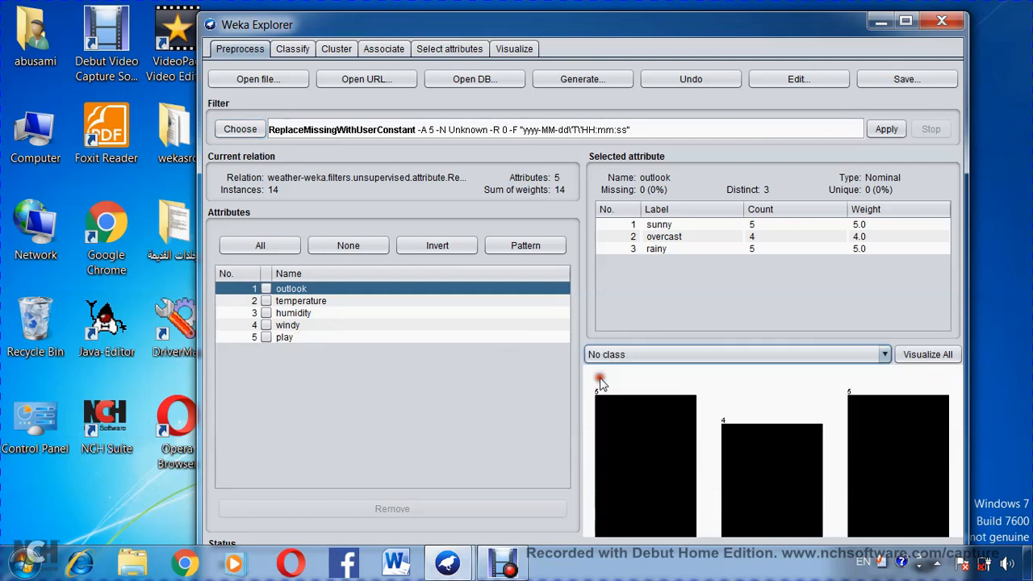
left_click(885, 131)
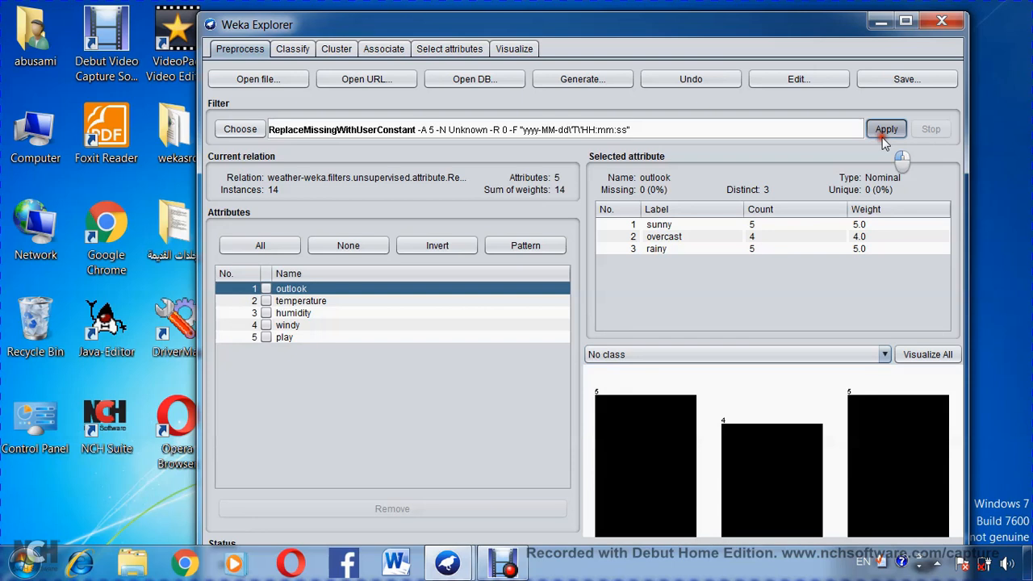
- View the replaced play values in the dataset's rows, fitting the play column to its optimal width
left_click(768, 80)
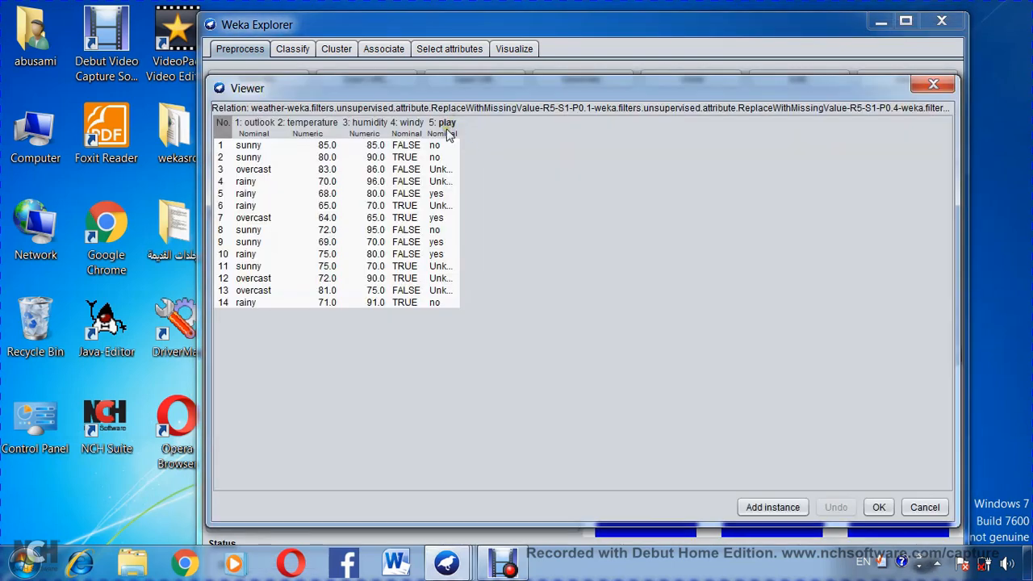
right_click(448, 130)
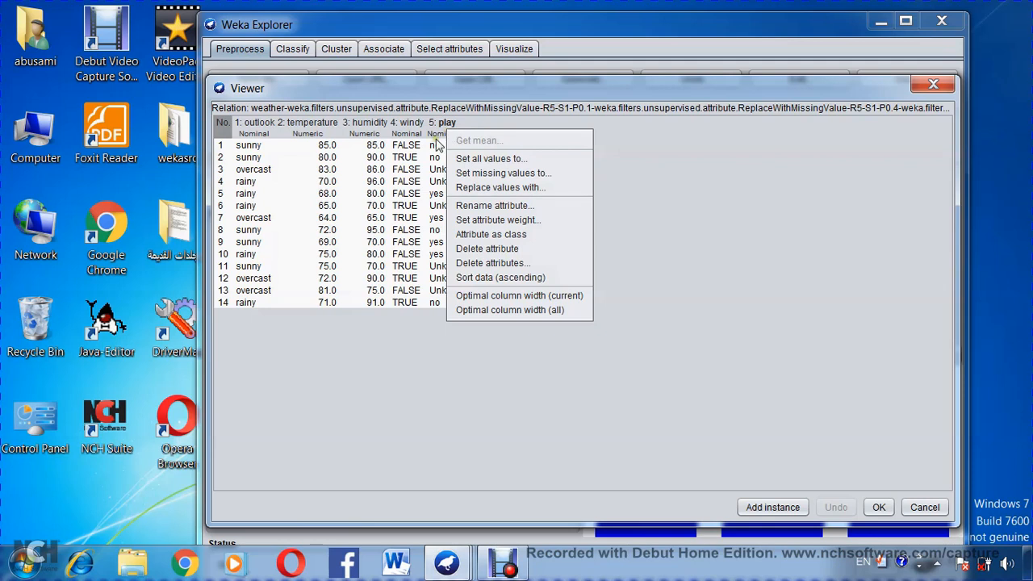
left_click(491, 297)
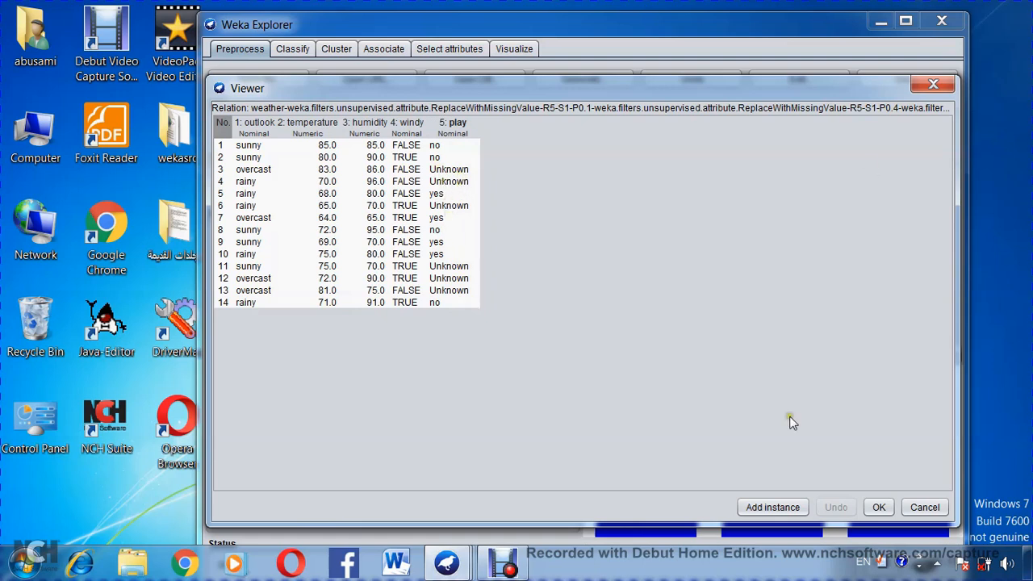
left_click(876, 508)
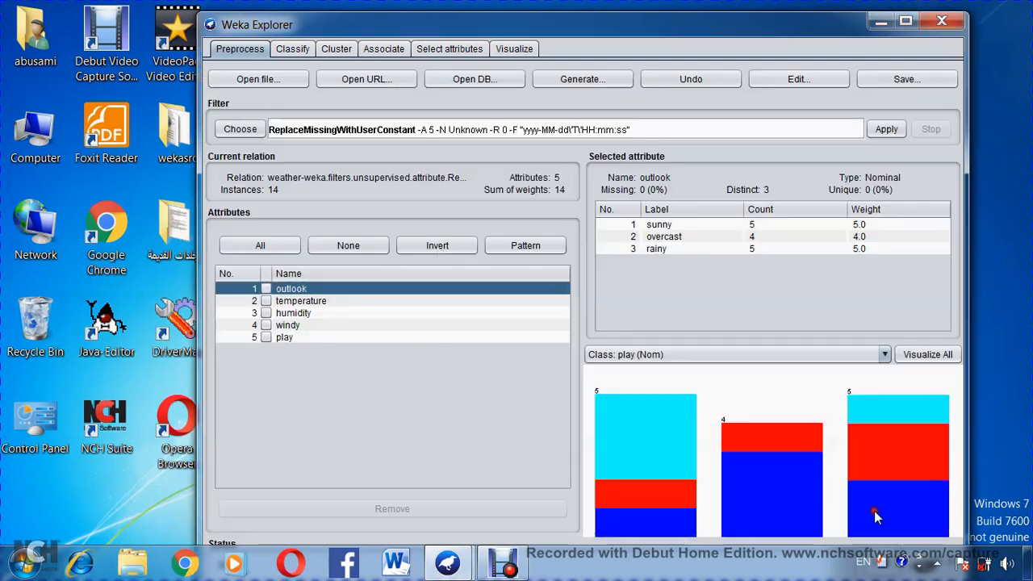
- Choose the J48 tree classifier for classifying the play attribute
left_click(297, 50)
left_click(243, 92)
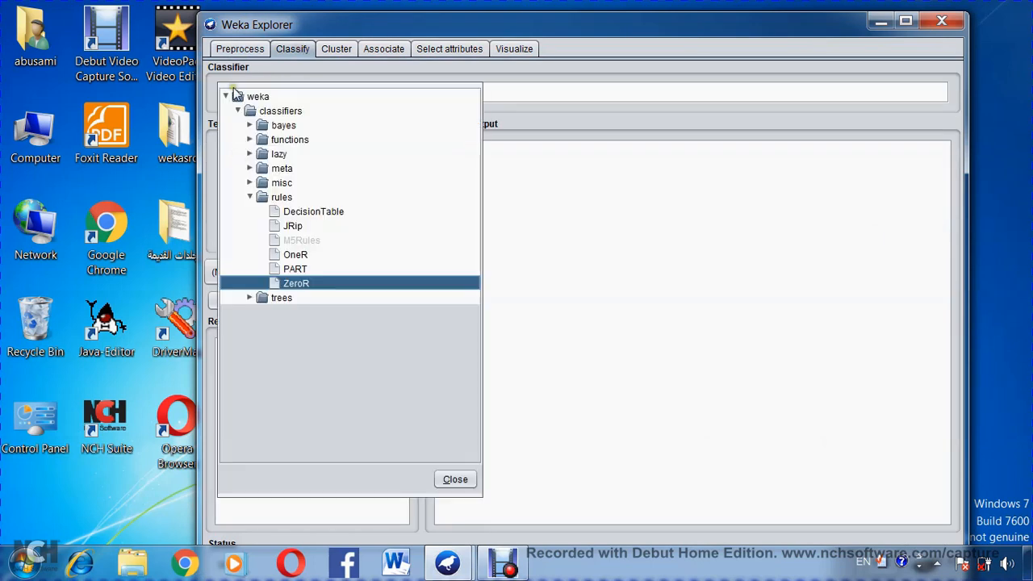
left_click(250, 197)
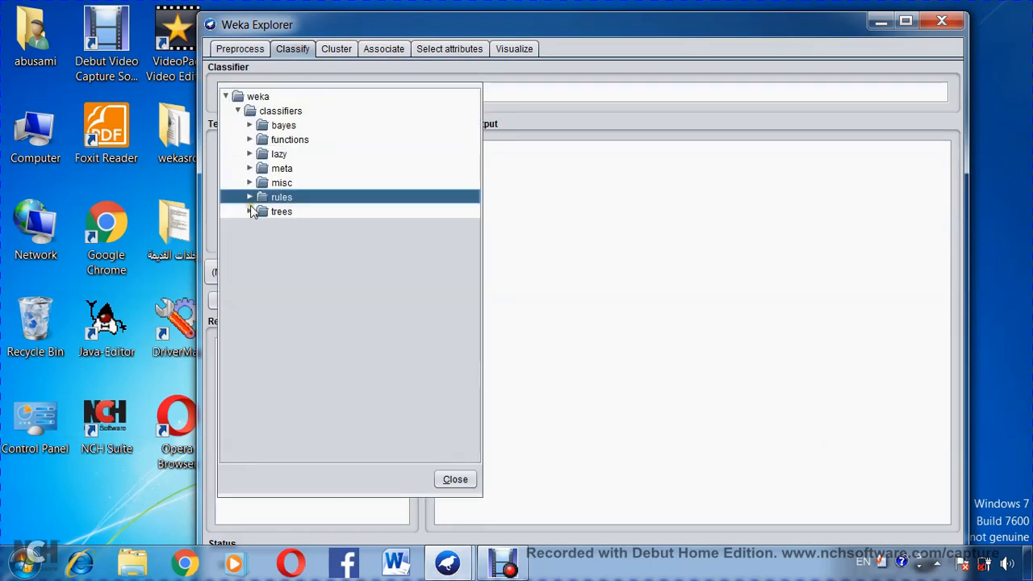
left_click(251, 211)
left_click(276, 255)
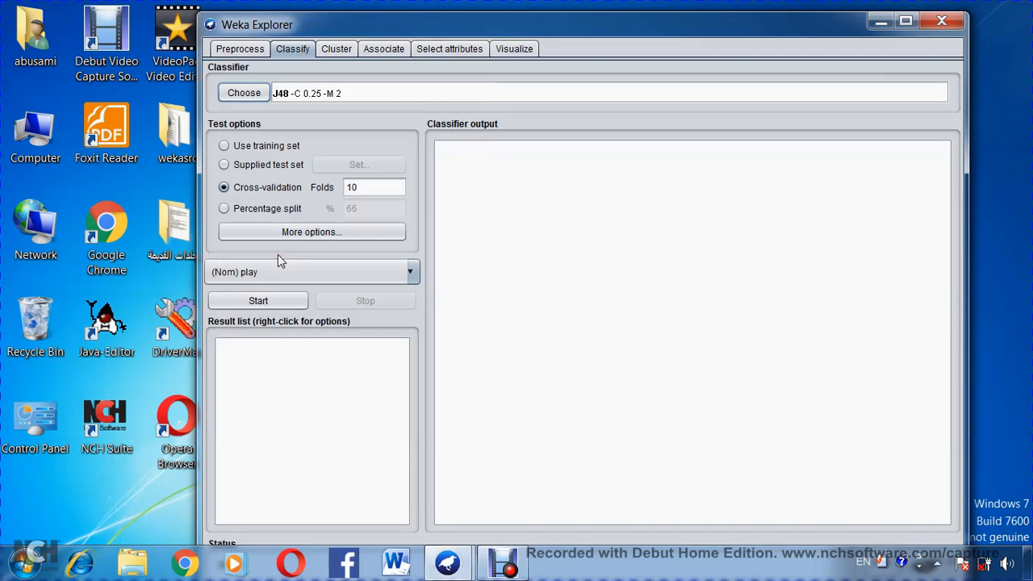
- Run J48 with 10-fold cross-validation on play and visualize the resulting decision tree
left_click(258, 301)
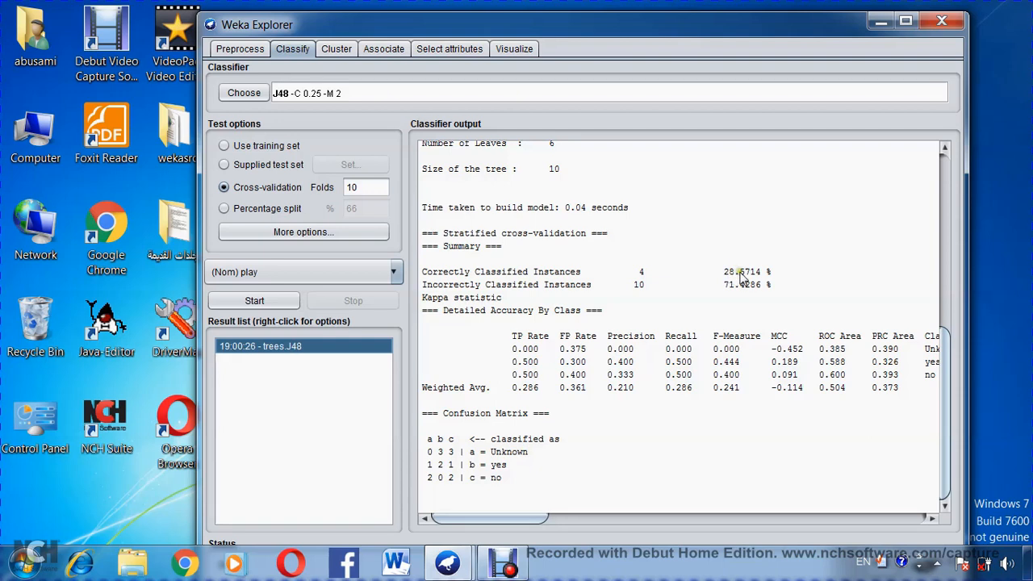
right_click(276, 345)
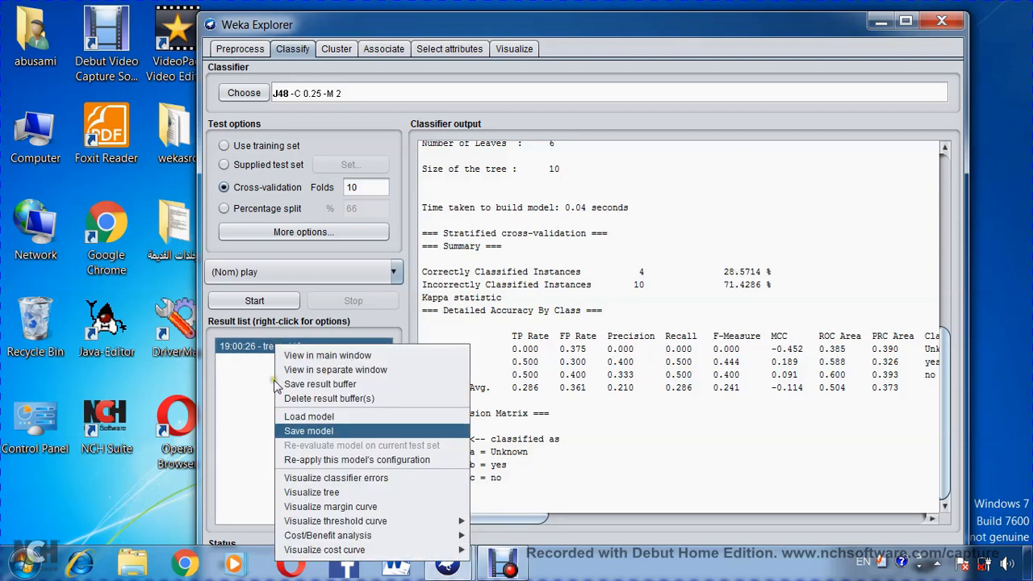
left_click(303, 492)
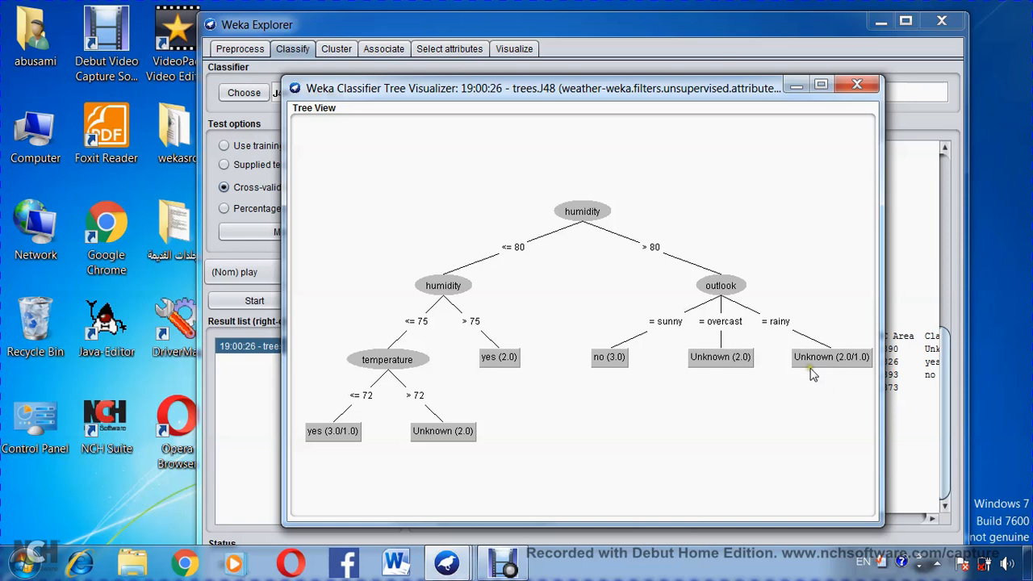
- Close the decision tree view and check the play values in the dataset's rows
left_click(857, 83)
left_click(226, 50)
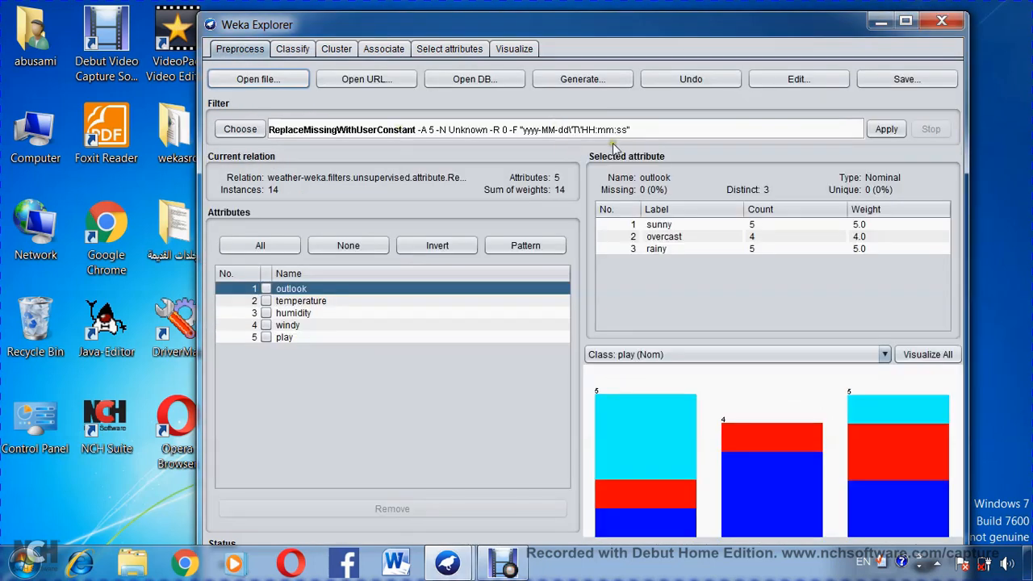
left_click(768, 78)
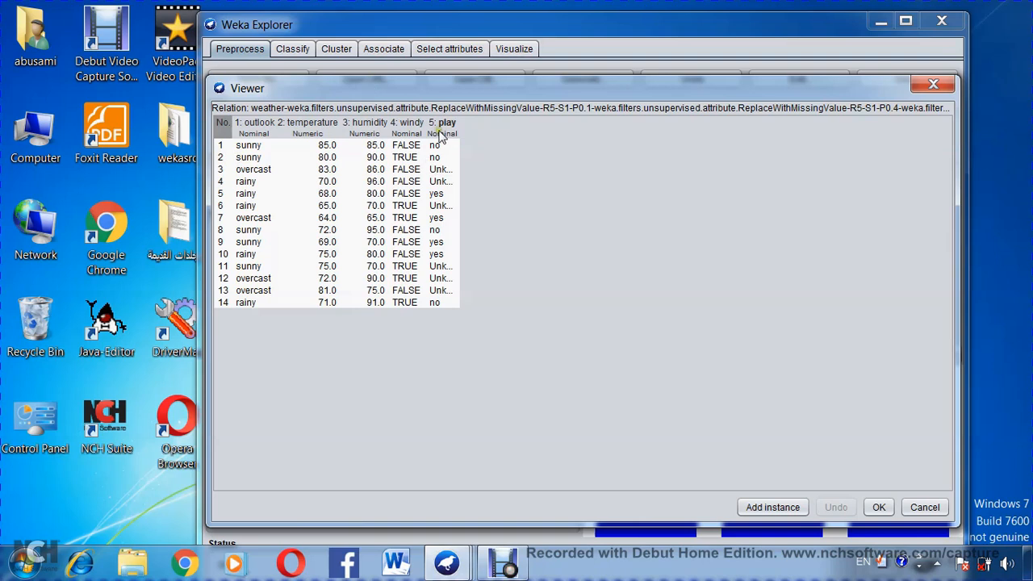
left_click(933, 84)
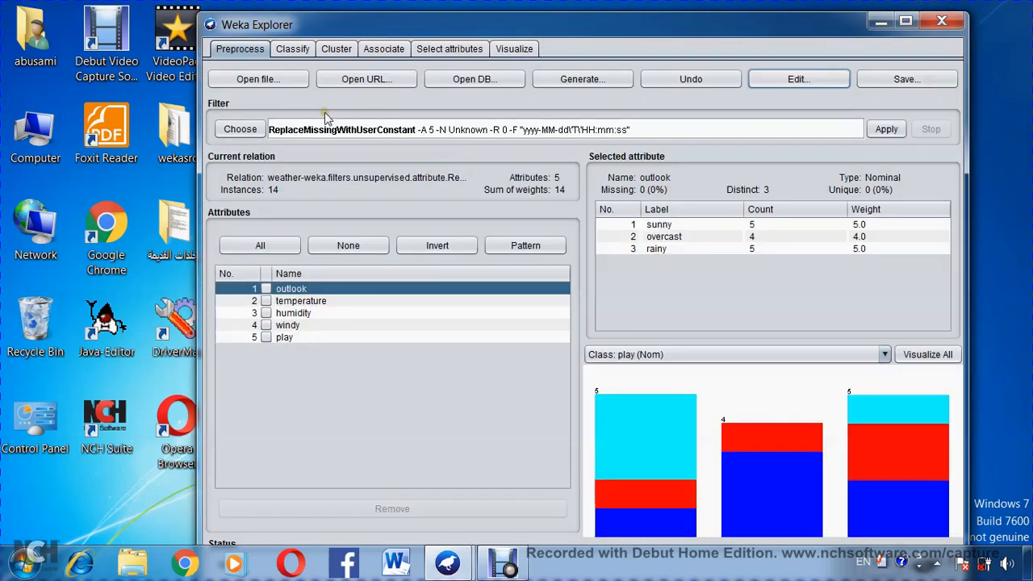
- Choose the unsupervised instance filter RemoveWithValues
left_click(239, 131)
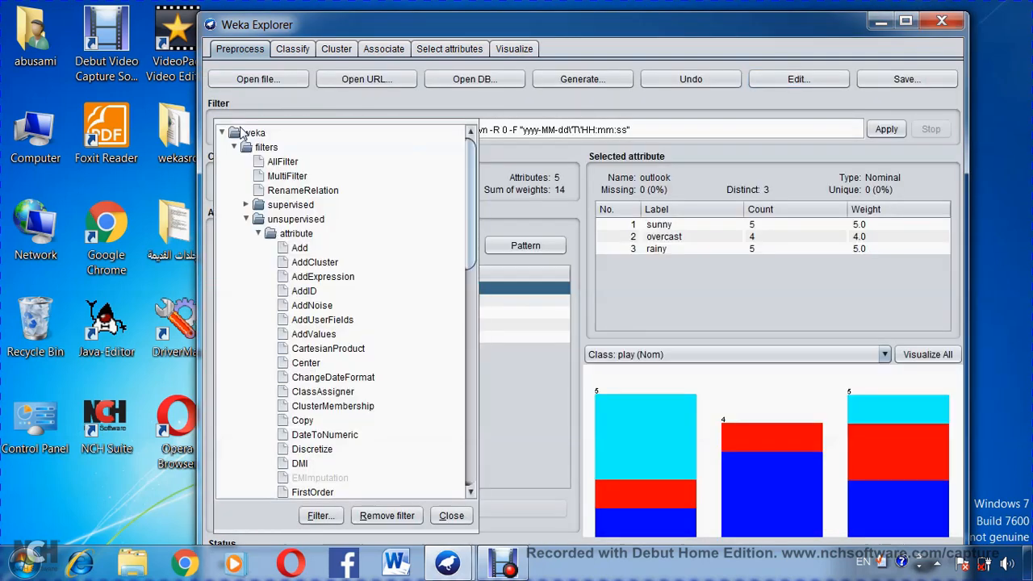
left_click(257, 234)
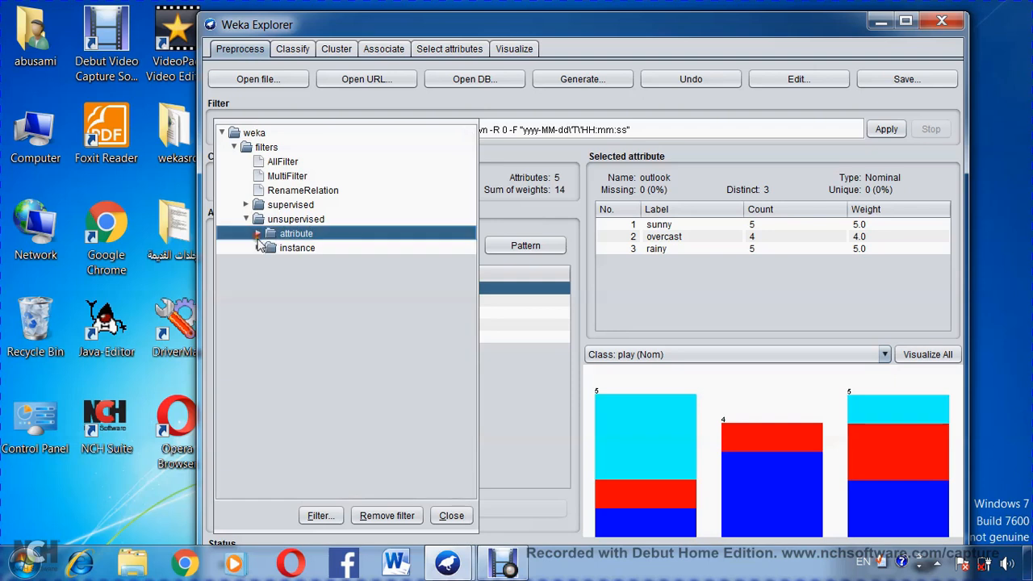
left_click(258, 249)
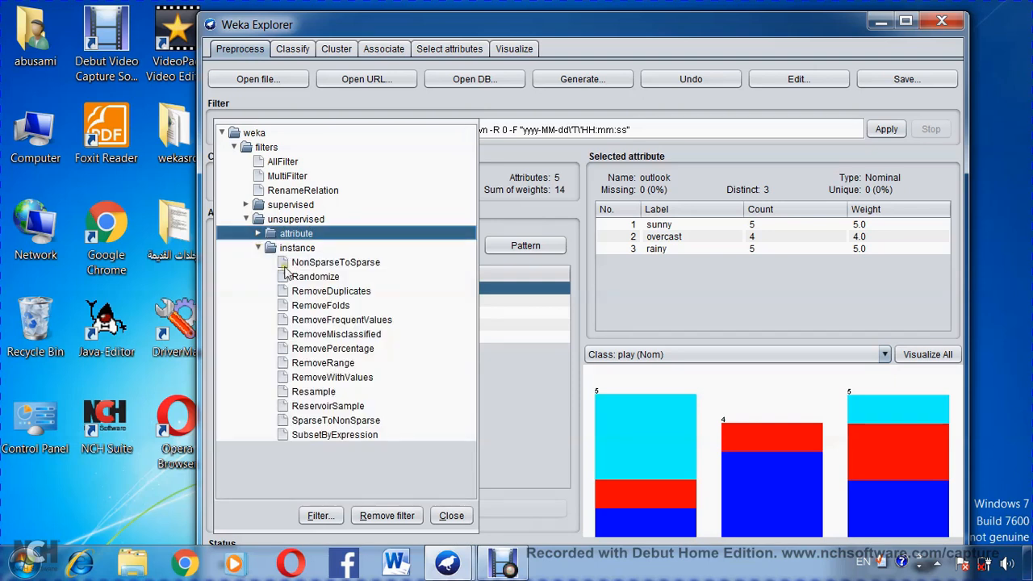
scroll(350, 311, "down", 1)
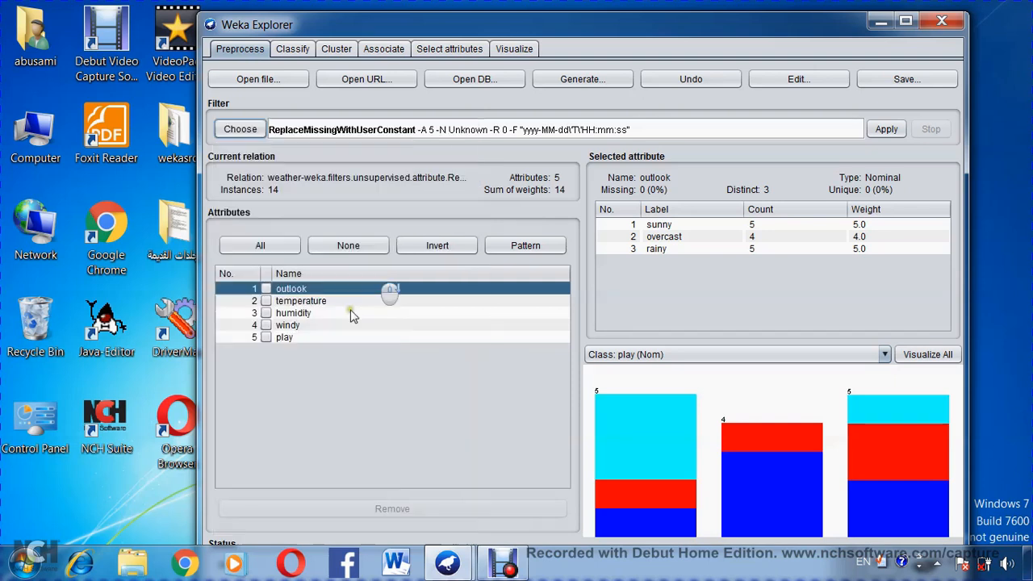
left_click(237, 134)
left_click(257, 233)
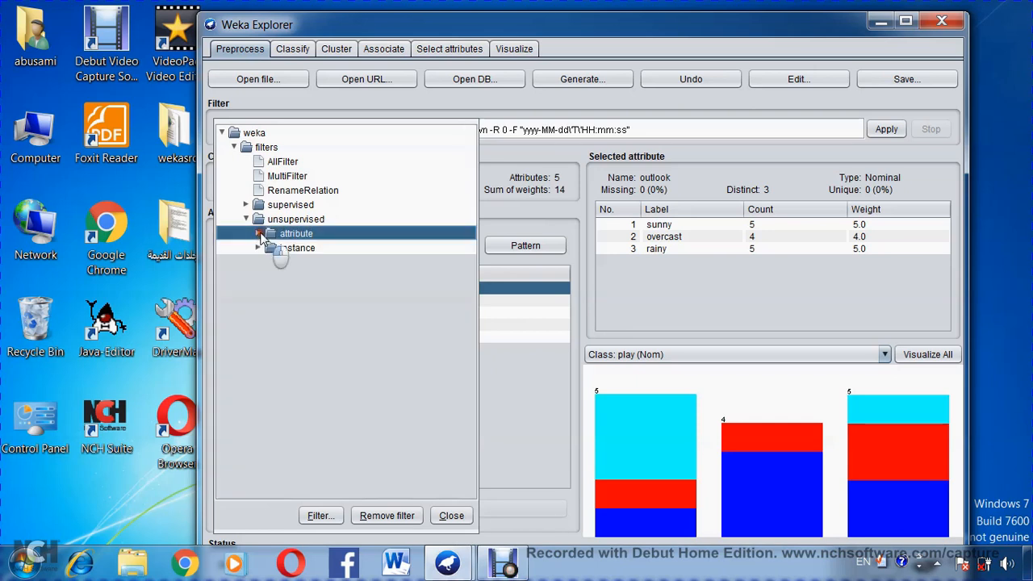
left_click(259, 248)
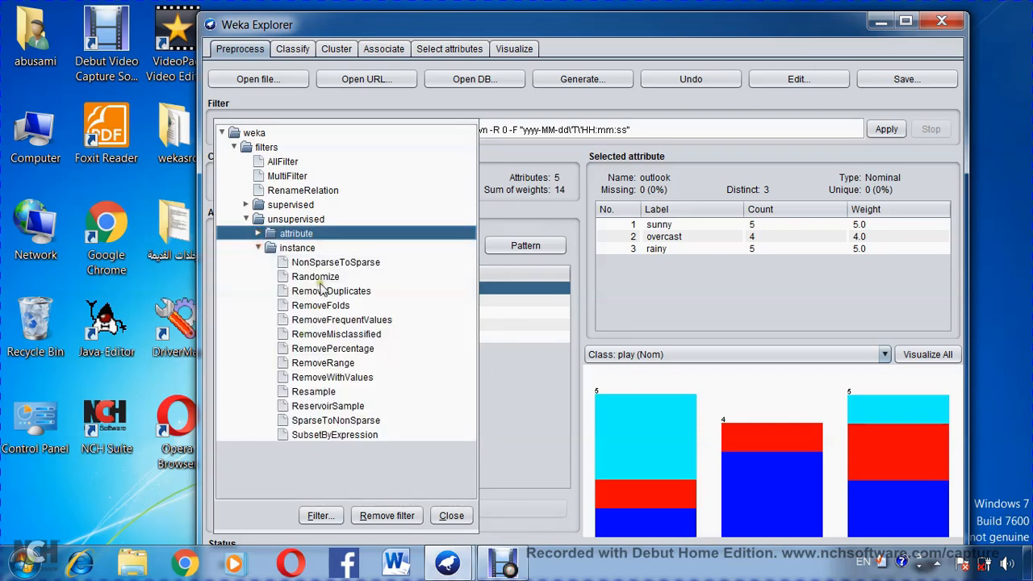
left_click(332, 377)
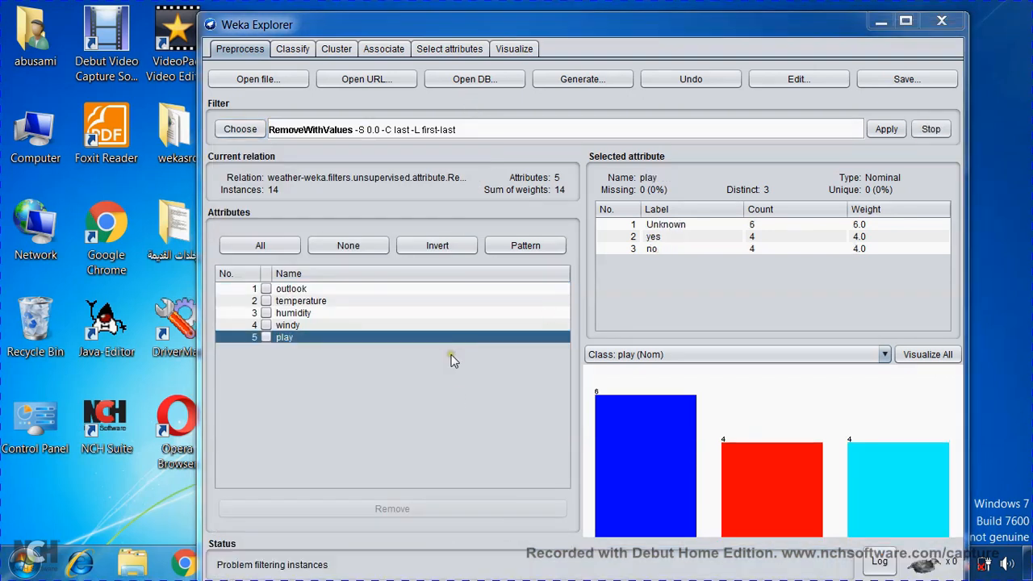
- Configure RemoveWithValues with attributeIndex 5 and nominalIndices 1 to target the Unknown label of play
left_click(365, 131)
double_click(549, 239)
type("5")
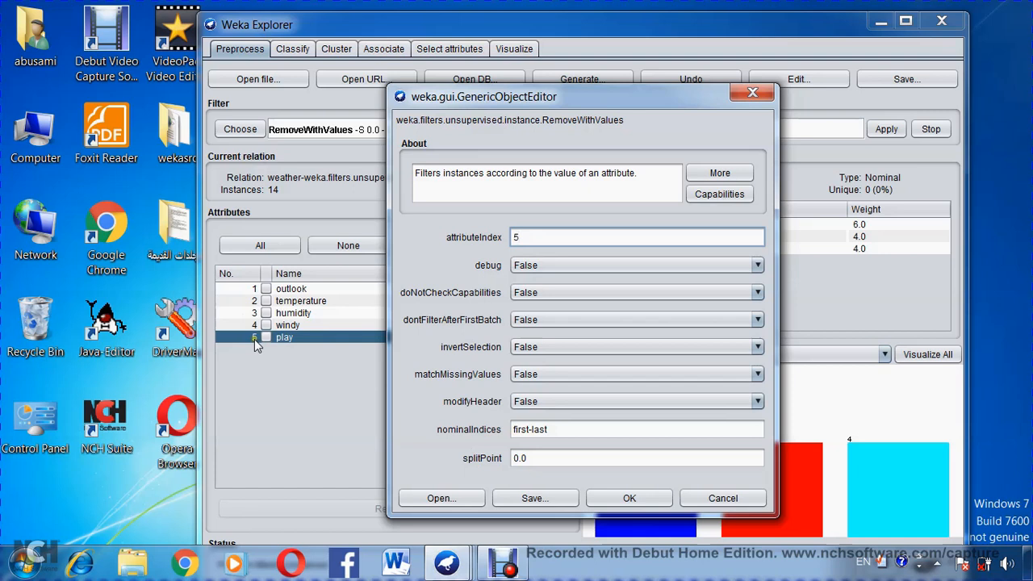
left_click_drag(576, 432, 533, 426)
left_click_drag(617, 97, 426, 107)
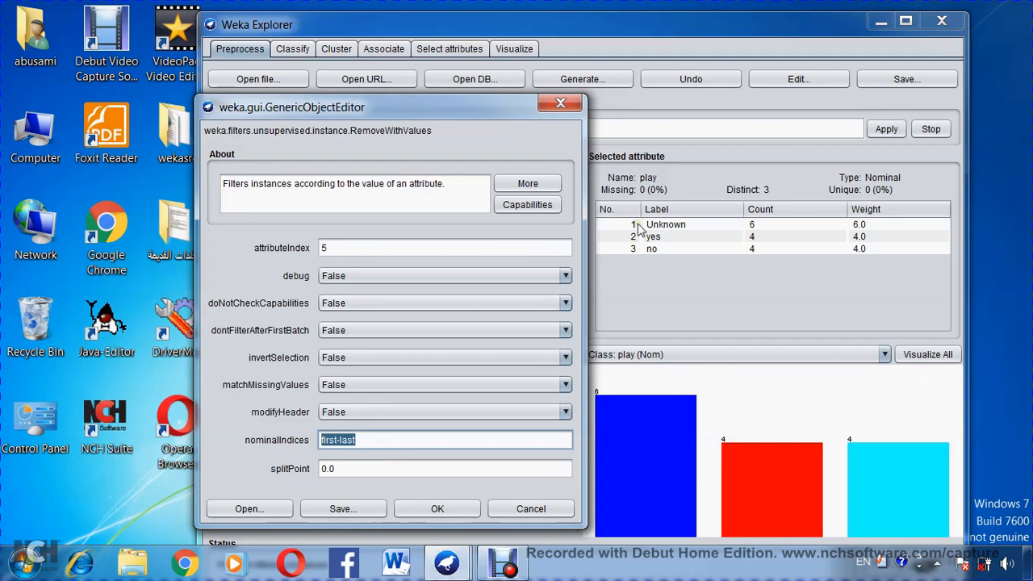
type("1")
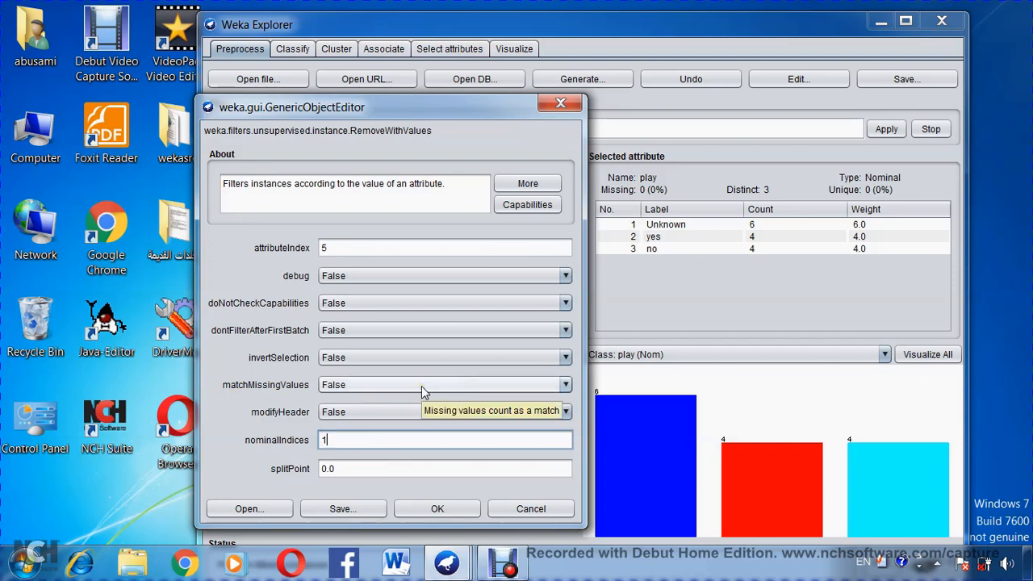
left_click(437, 509)
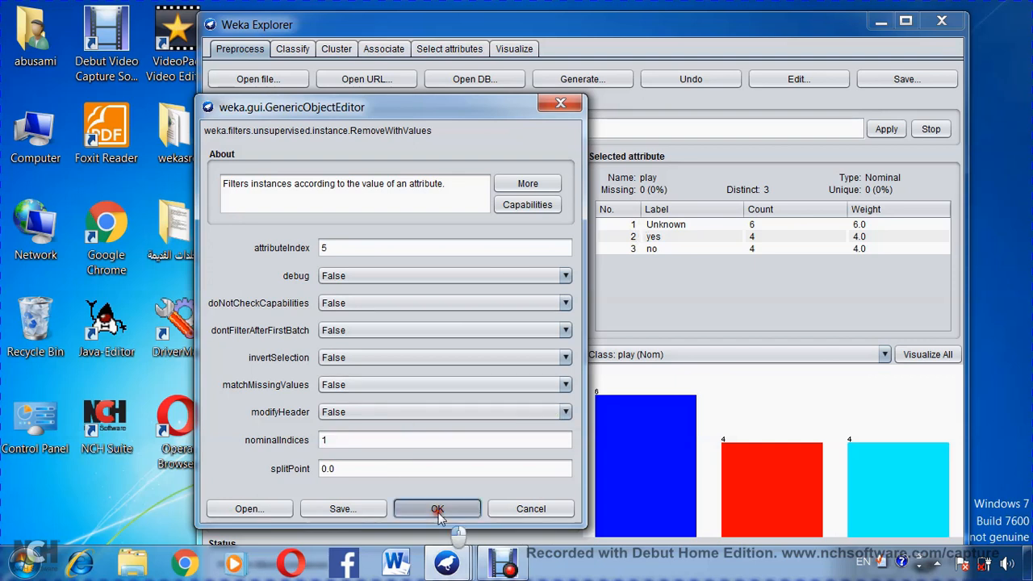
- Set the dataset to No class and apply the RemoveWithValues filter
left_click(691, 354)
left_click(603, 370)
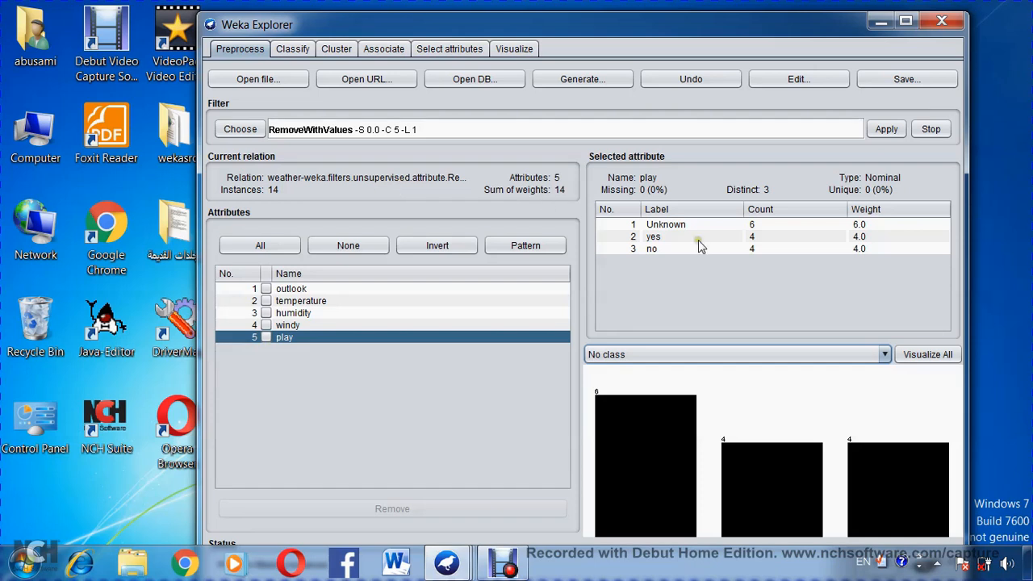
left_click(875, 132)
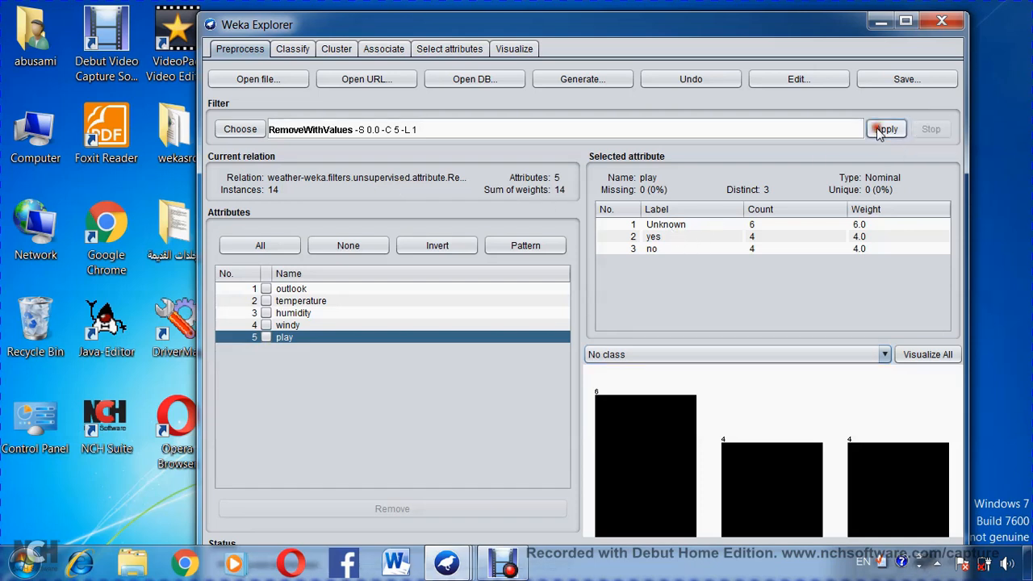
- Inspect the play attribute's label counts and the filtered dataset's remaining rows
left_click(284, 337)
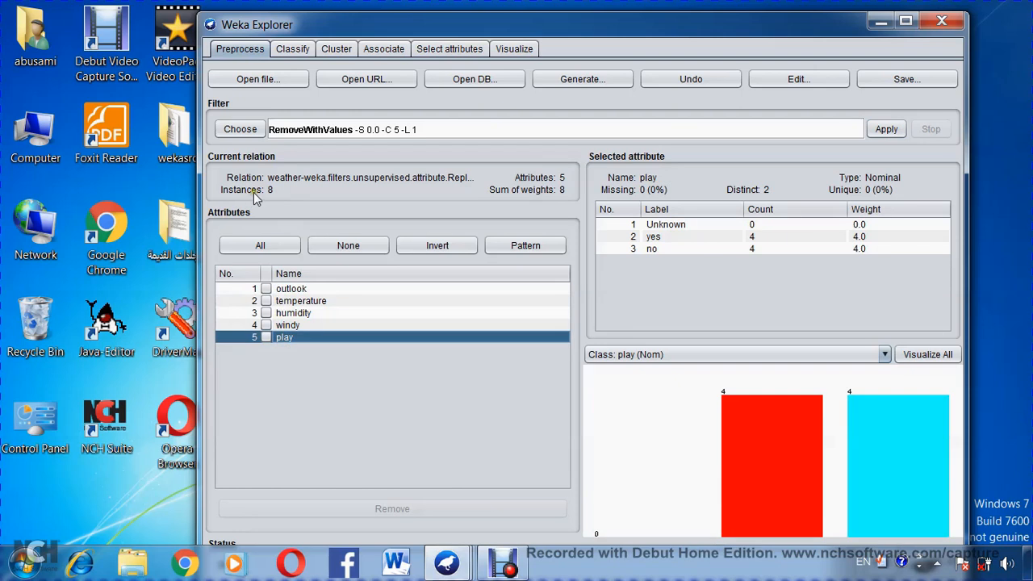
left_click(795, 78)
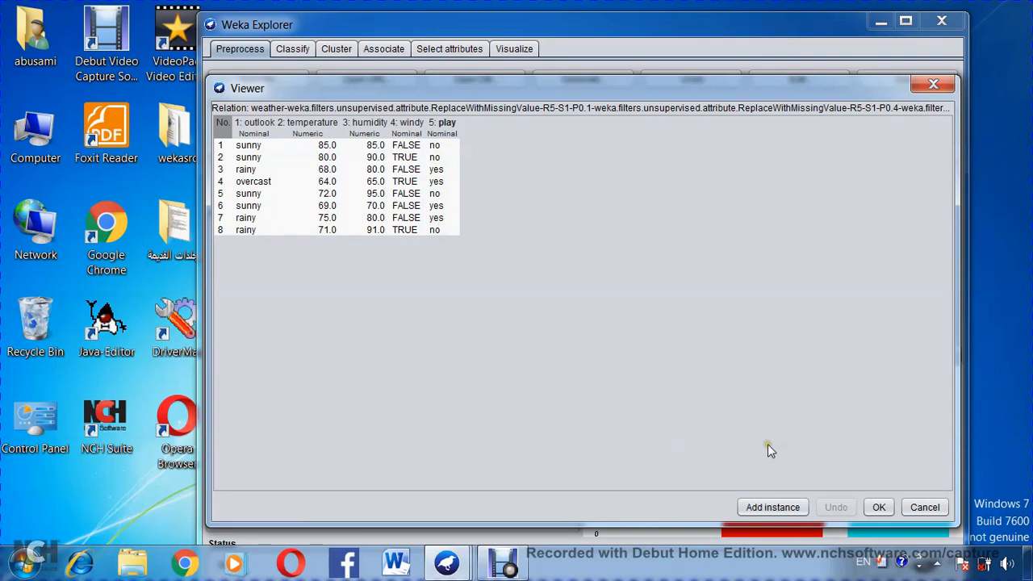
left_click(877, 506)
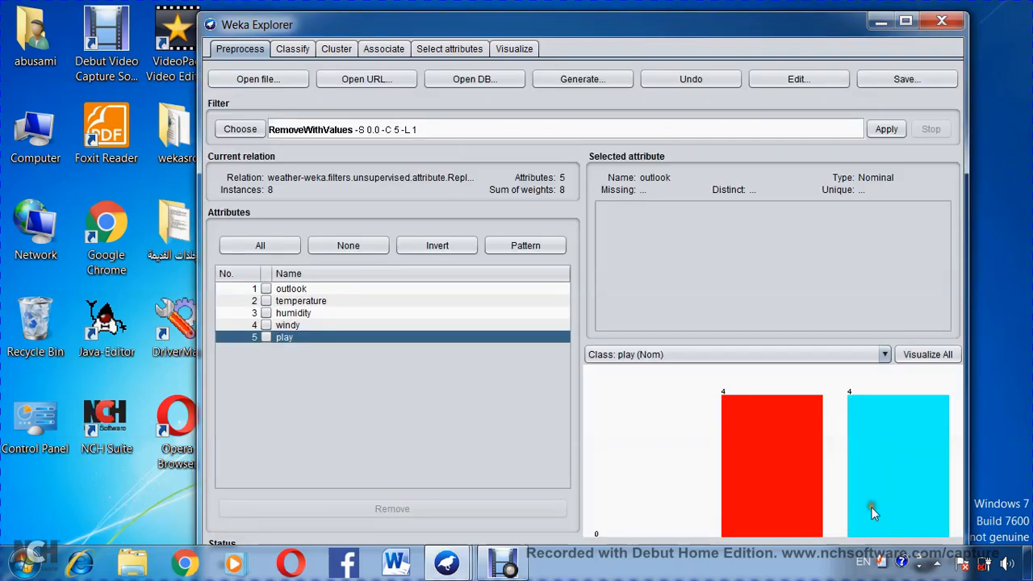
- Close the Explorer and the leftover data viewer, and open the Package Manager from the Weka GUI Chooser
left_click(936, 30)
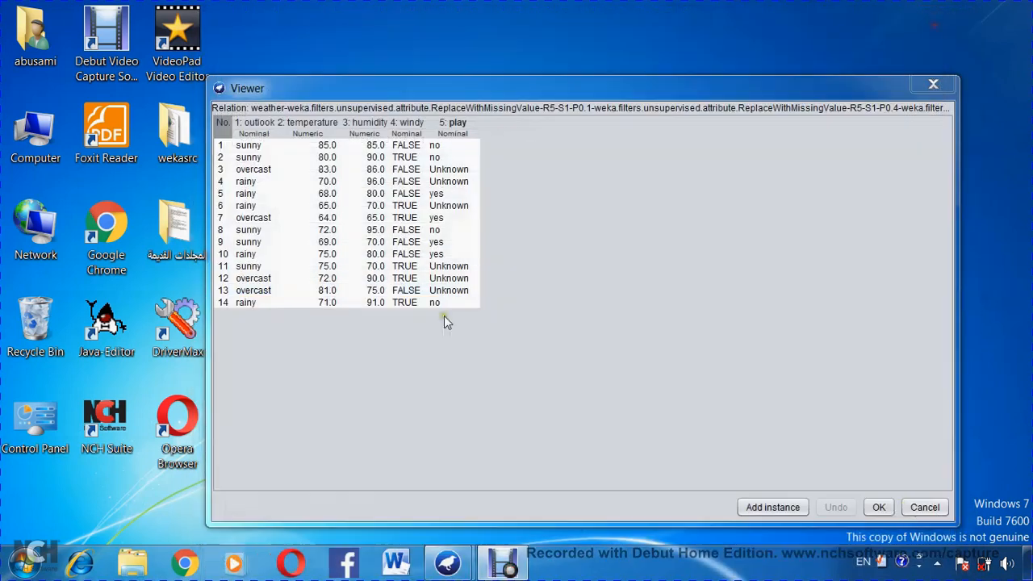
left_click(932, 84)
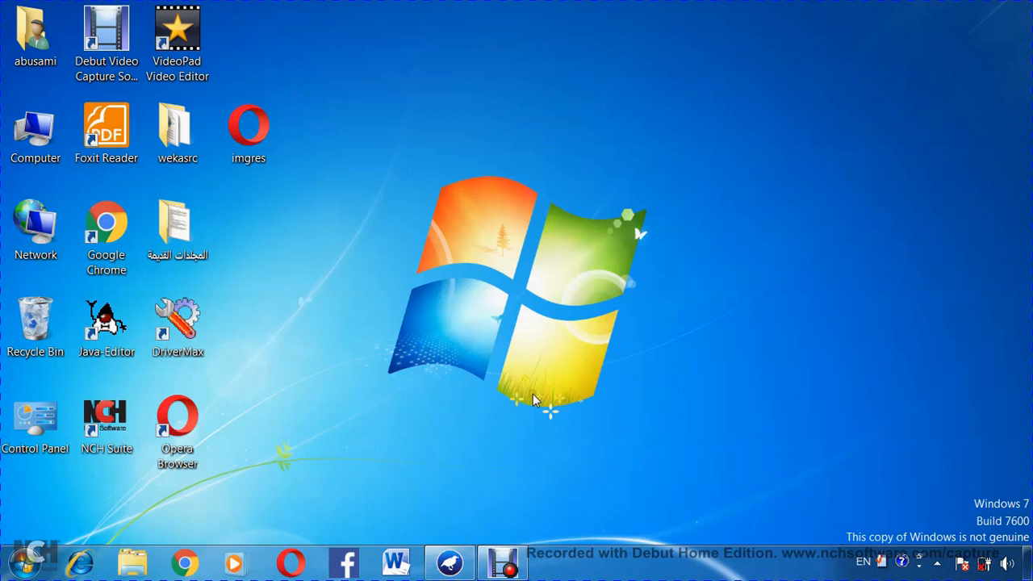
left_click(450, 567)
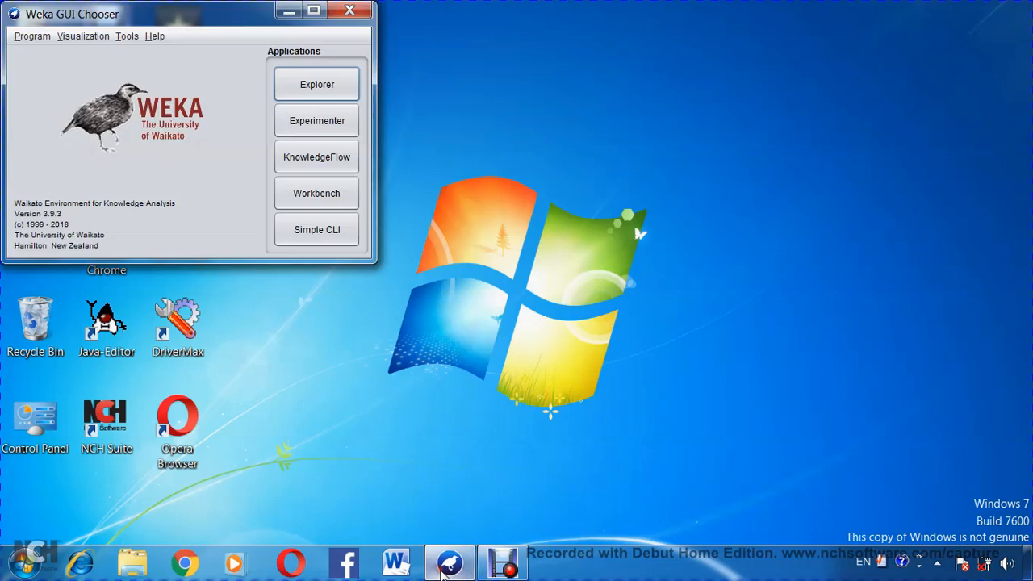
left_click(133, 42)
left_click(139, 57)
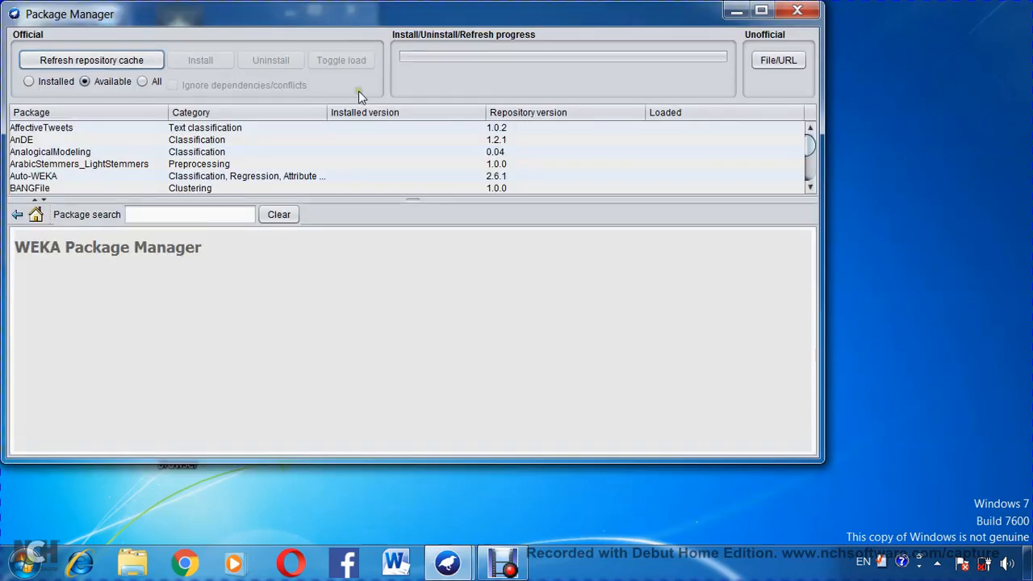
- Search the available packages for "preprocessing"
left_click(216, 213)
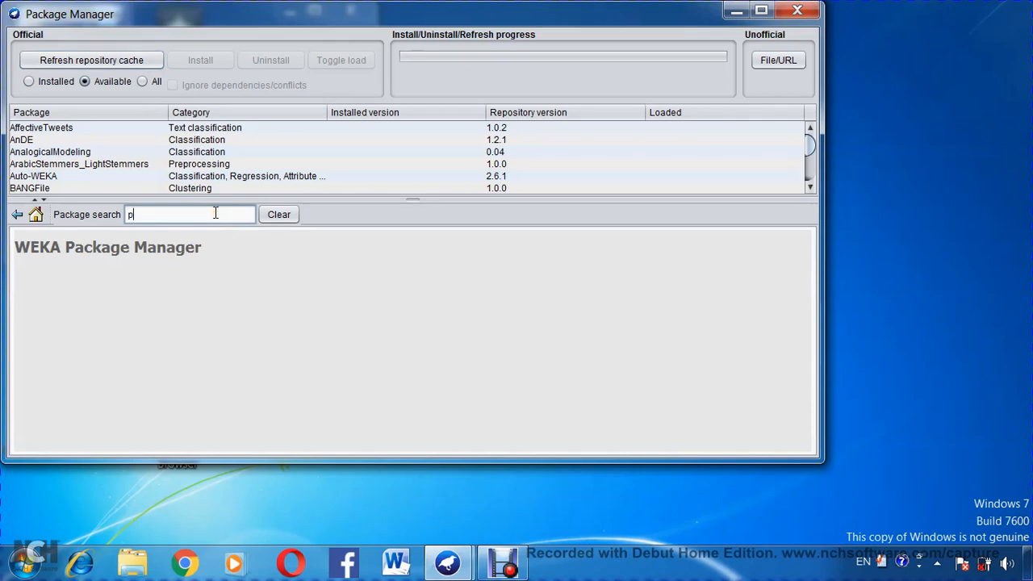
type("preprocessing")
key("Return")
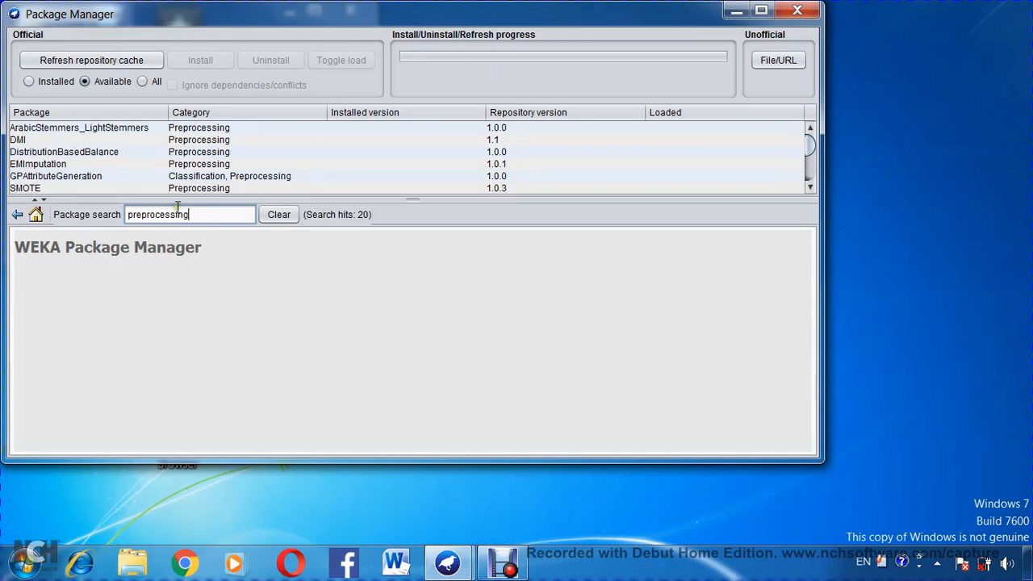
- Read the descriptions of the preprocessing packages, including ArabicStemmers_LightStemmers, DMI, DistributionBasedBalance and EMImputation
left_click(121, 131)
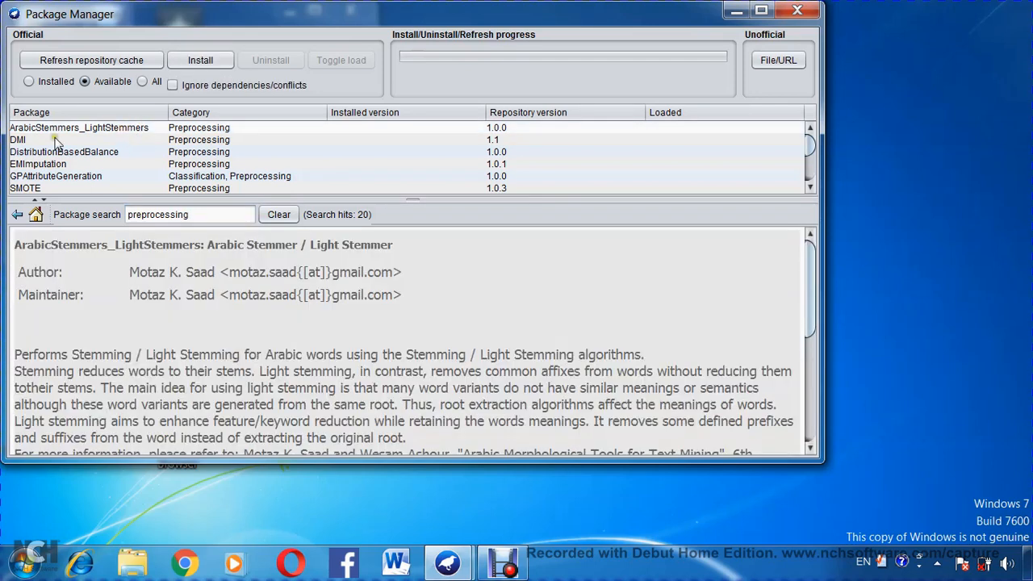
left_click(56, 141)
left_click(86, 155)
left_click(58, 164)
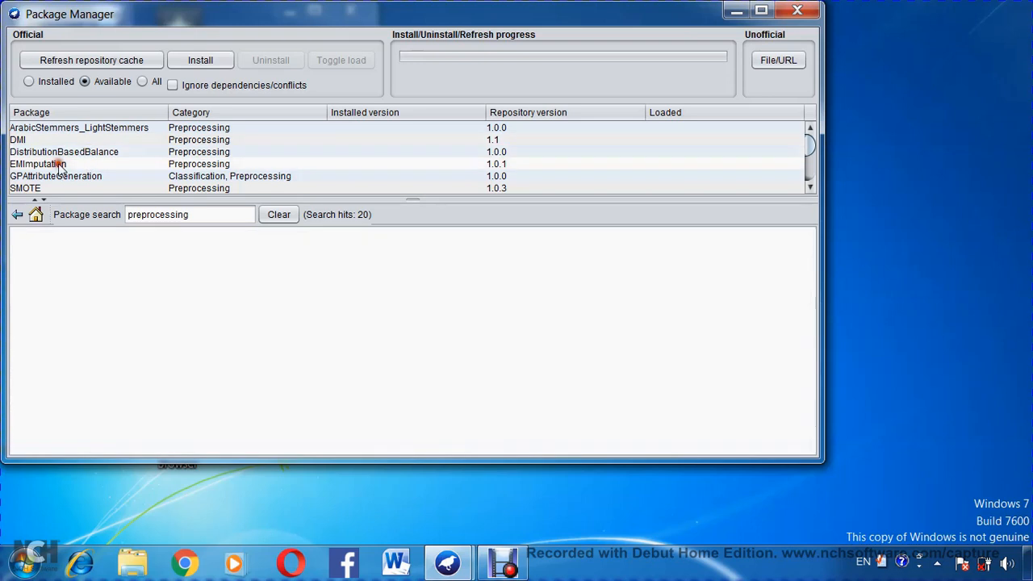
left_click(70, 176)
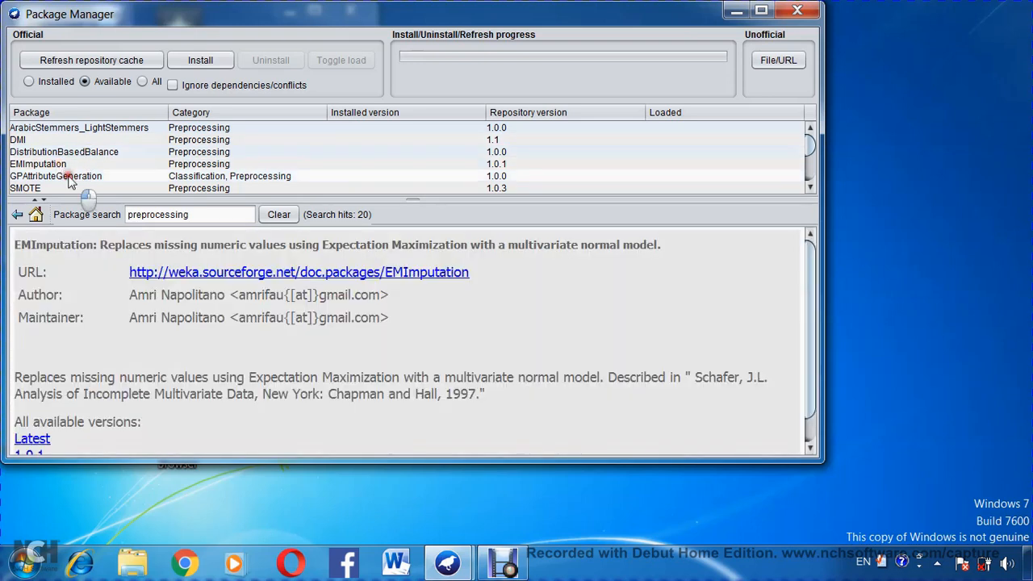
left_click(85, 129)
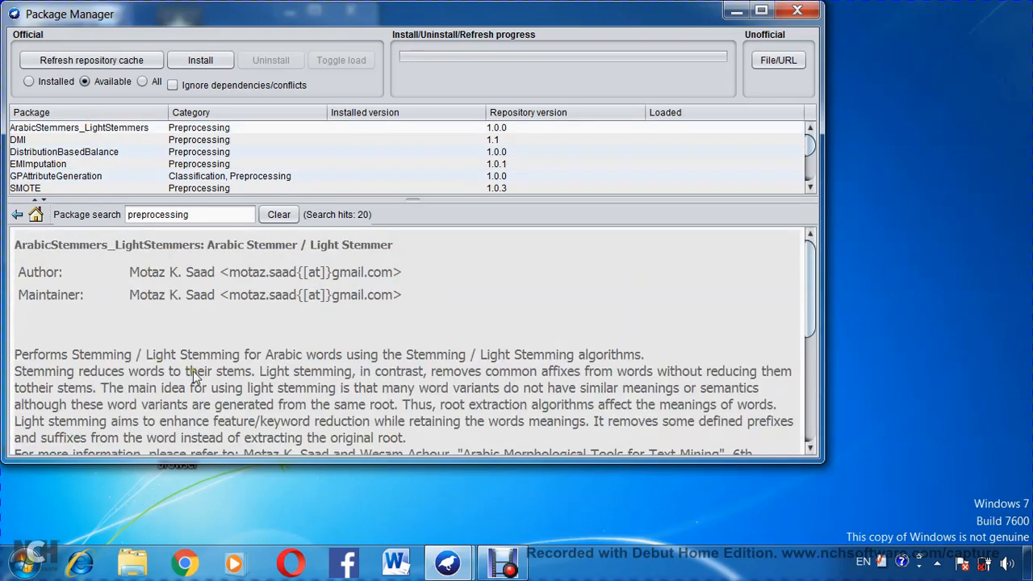
left_click(63, 143)
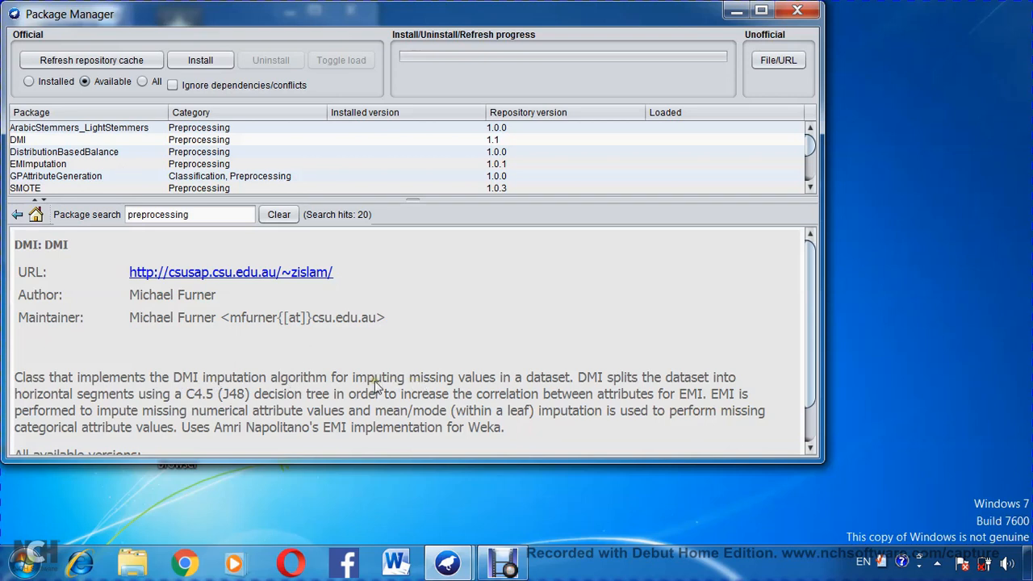
left_click(91, 153)
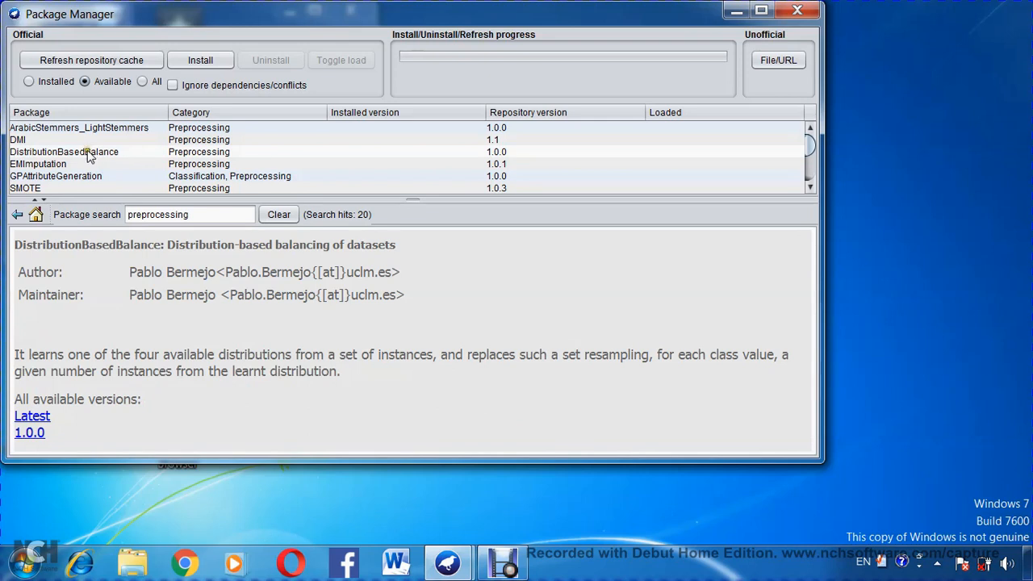
- Install the EMImputation 1.0.1 package and confirm the installation
left_click(64, 165)
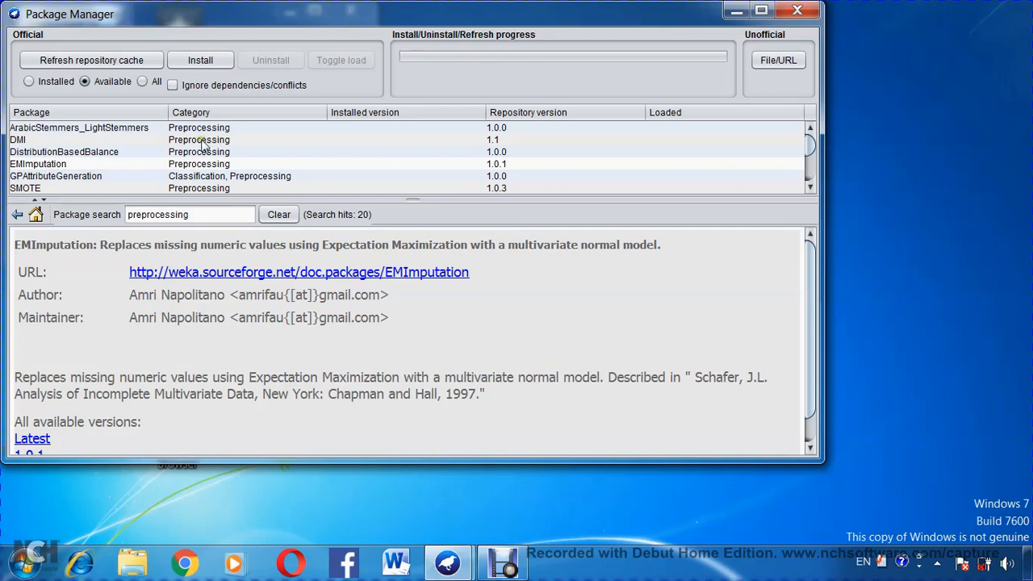
left_click(206, 59)
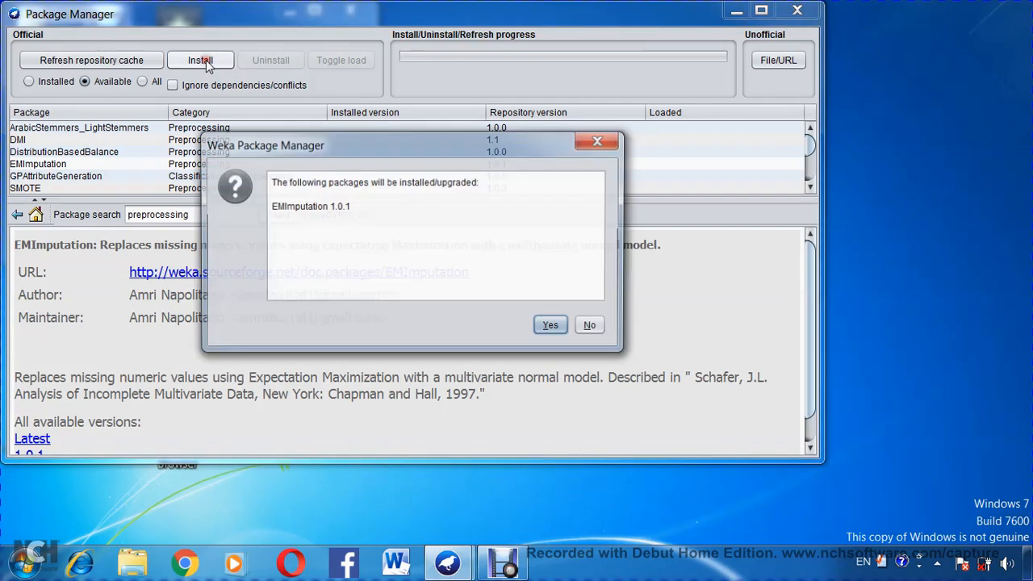
left_click(549, 324)
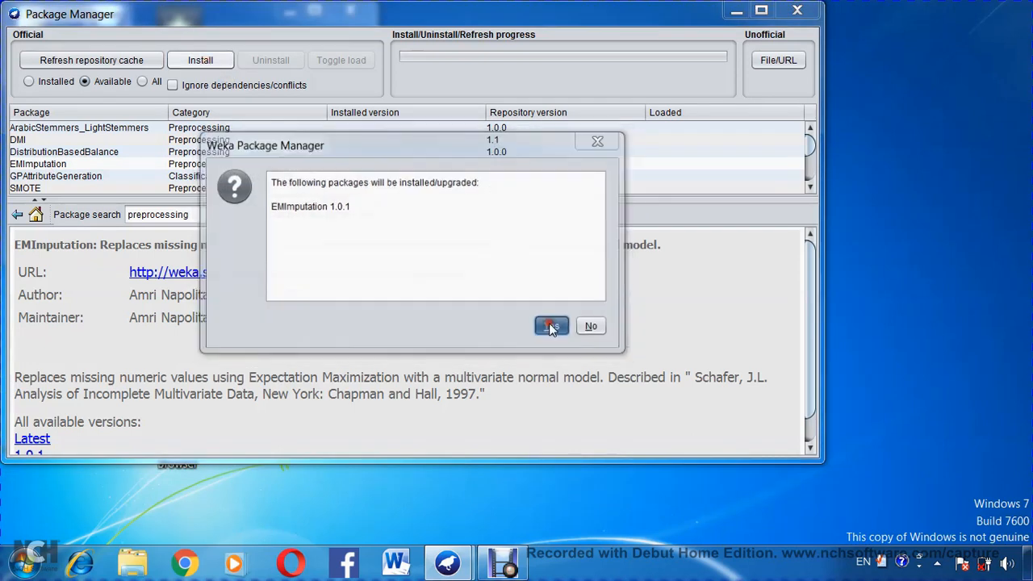
left_click(543, 290)
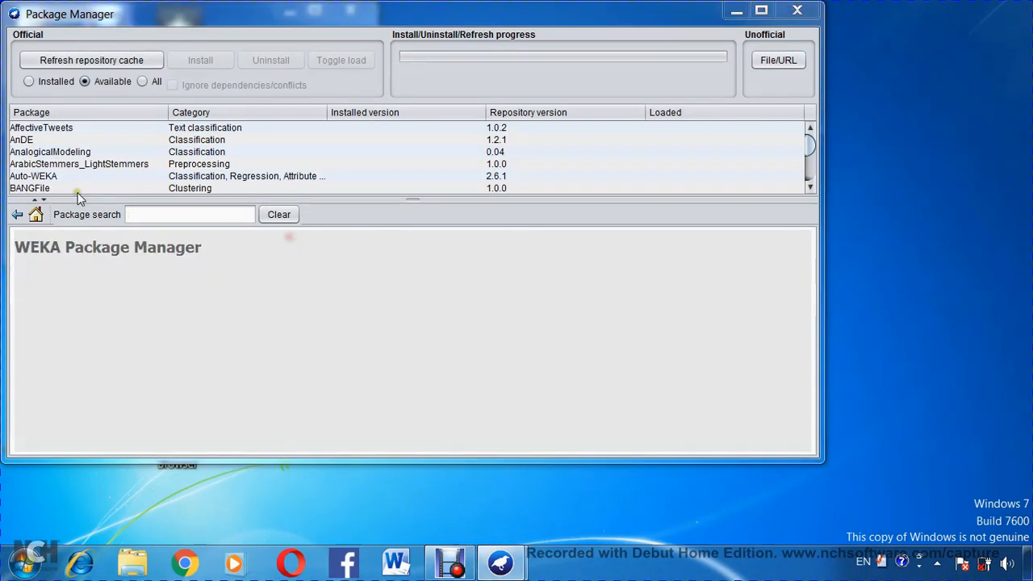
- List the installed packages, view the EMImputation package's details and close the Package Manager
left_click(40, 85)
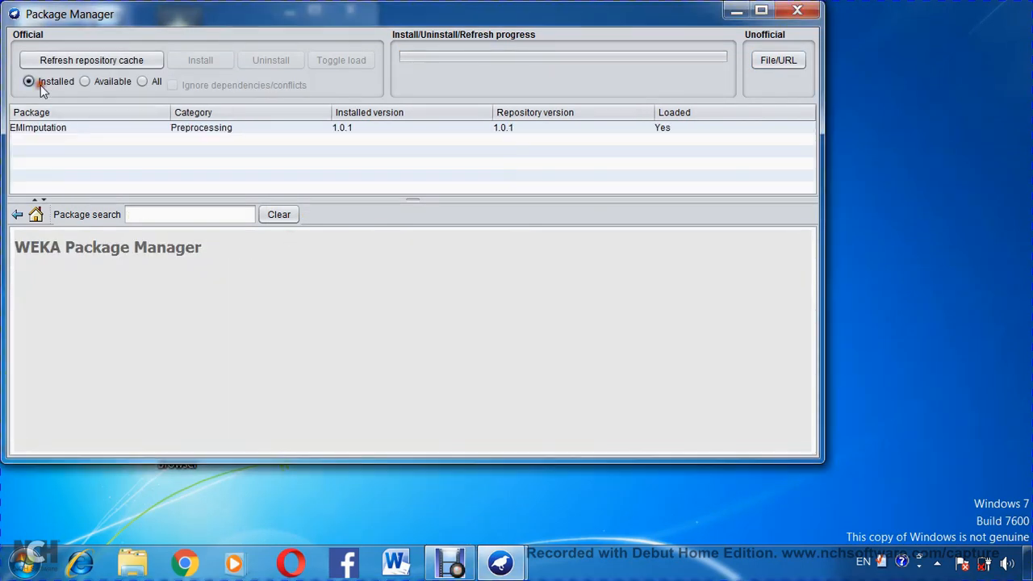
left_click(48, 130)
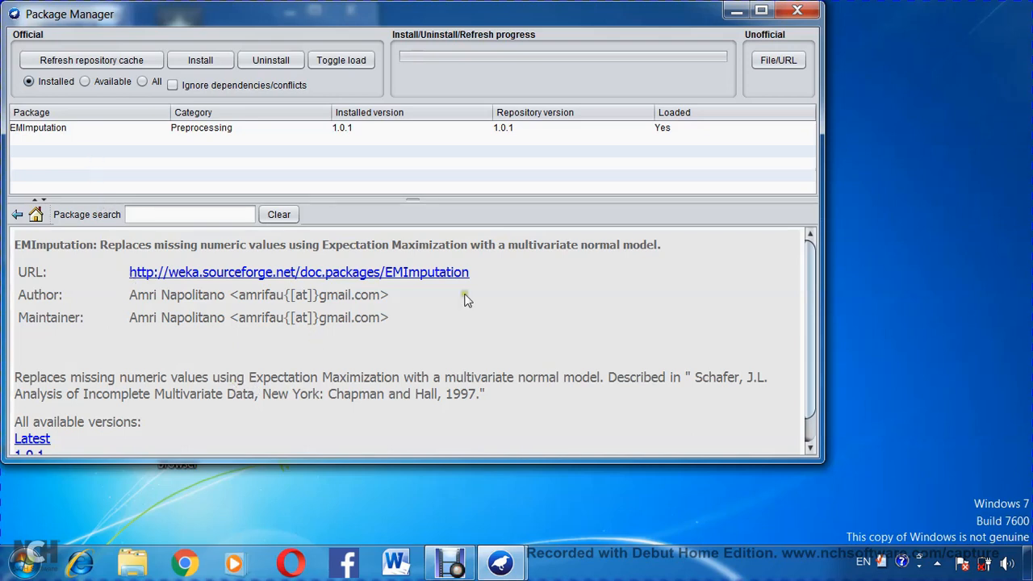
left_click(797, 11)
- Open the Explorer and browse for a data file in the Program Files folder on Local Disk (C:)
left_click(299, 84)
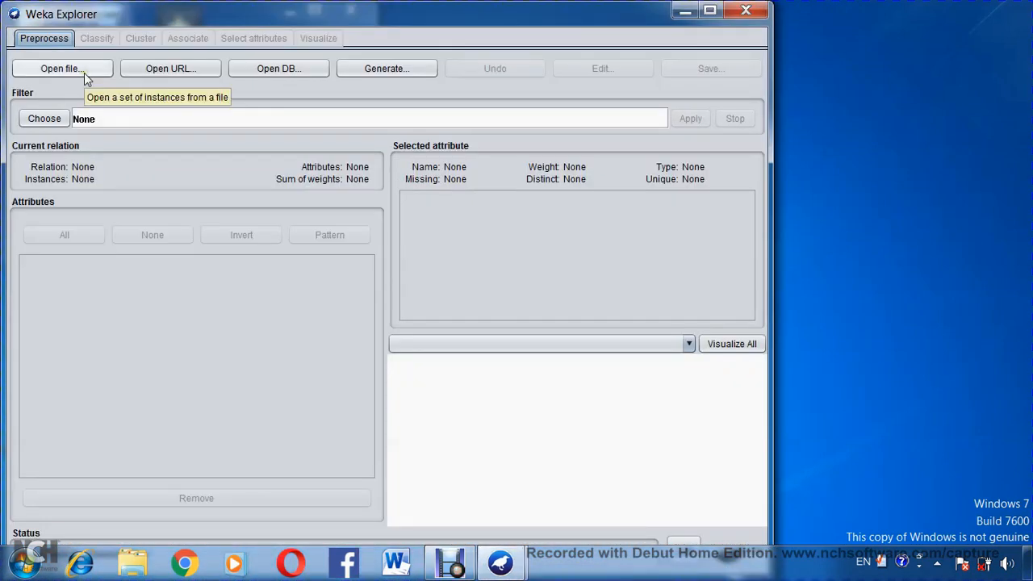
left_click(86, 77)
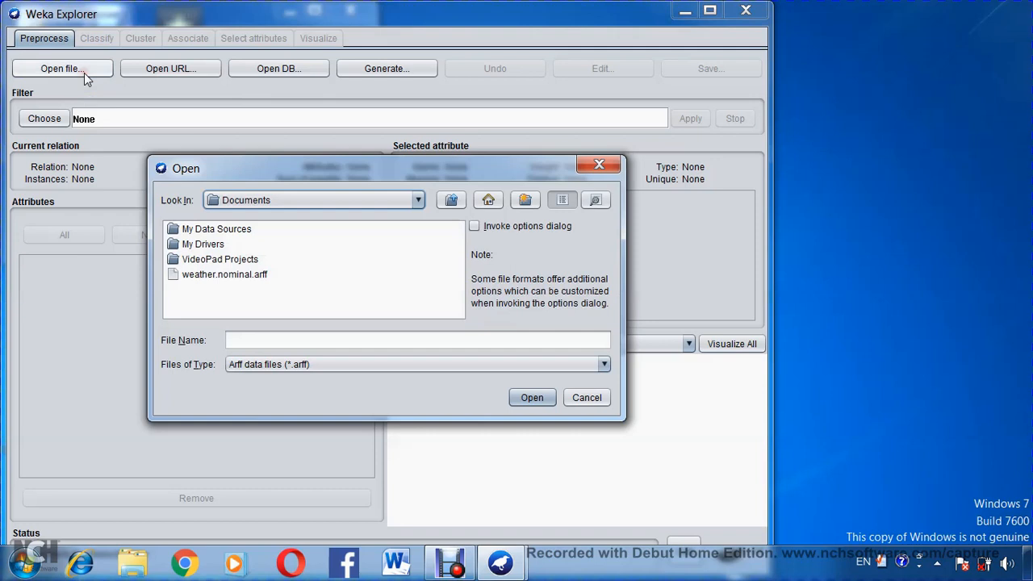
left_click(286, 193)
scroll(283, 242, "up", 2)
left_click(280, 269)
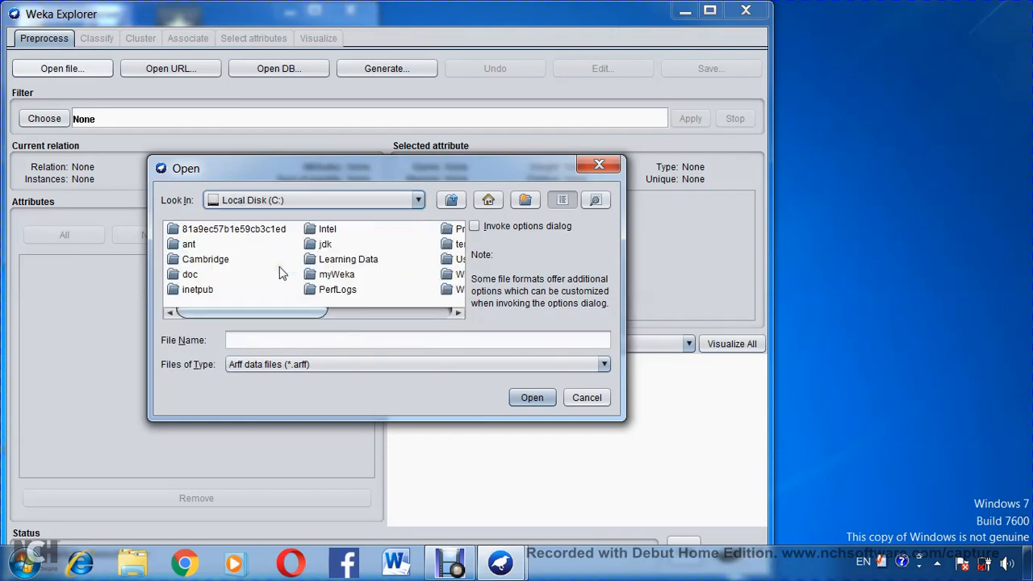
left_click(357, 311)
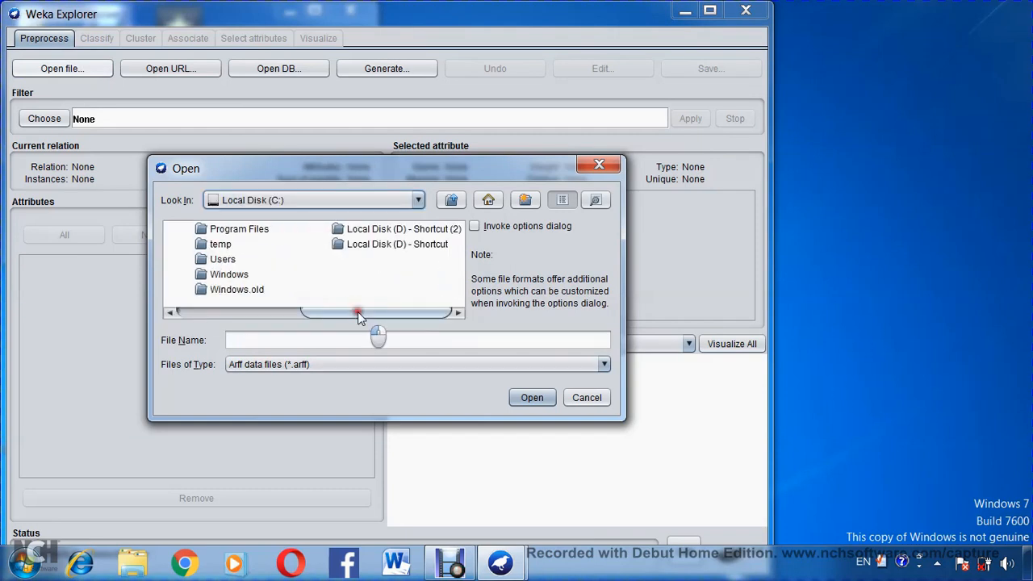
left_click(199, 232)
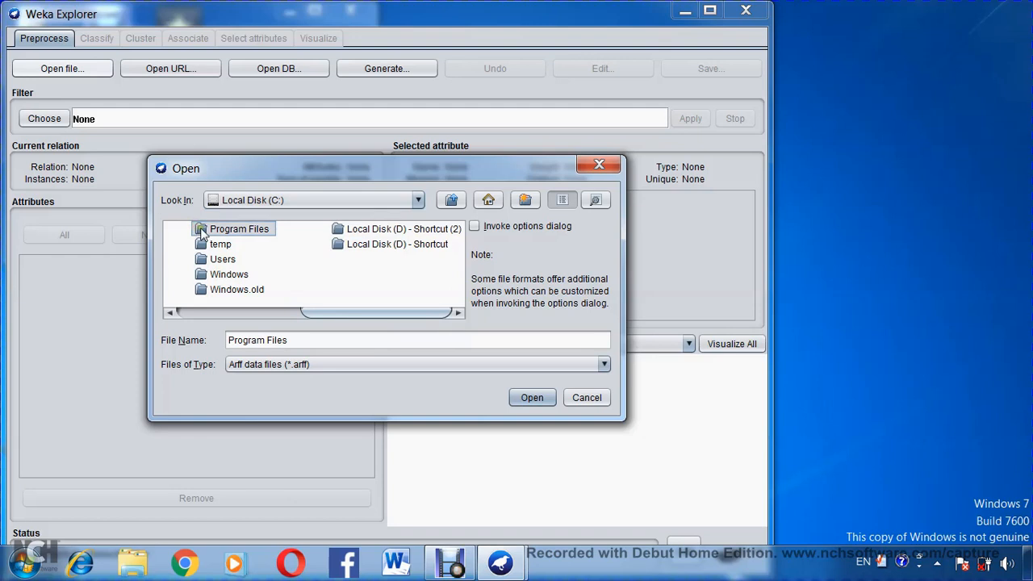
double_click(199, 230)
- Load glass.arff from the data folder inside Weka-3-9
left_click(399, 313)
left_click(400, 311)
left_click(403, 313)
left_click(404, 314)
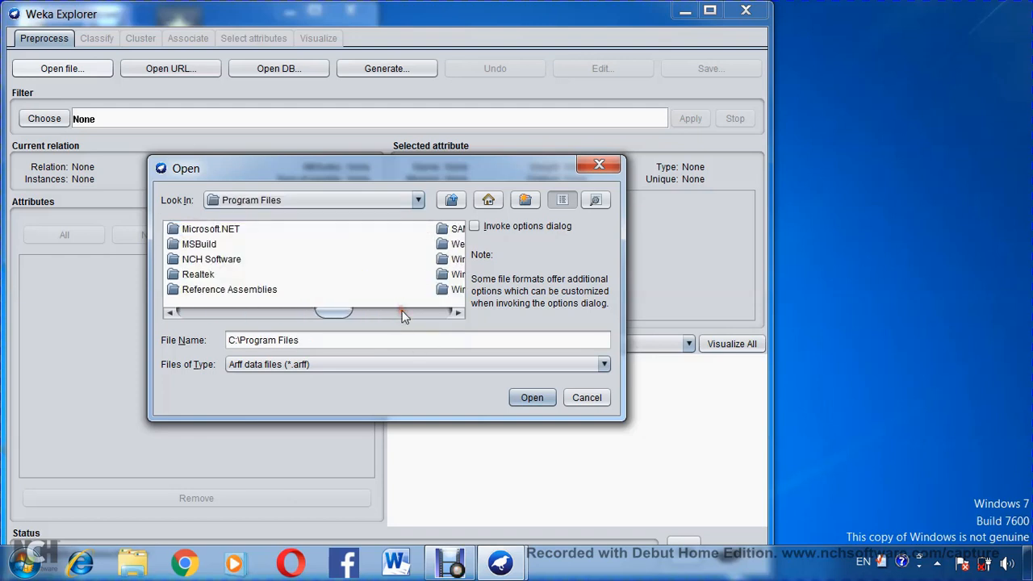
left_click(449, 243)
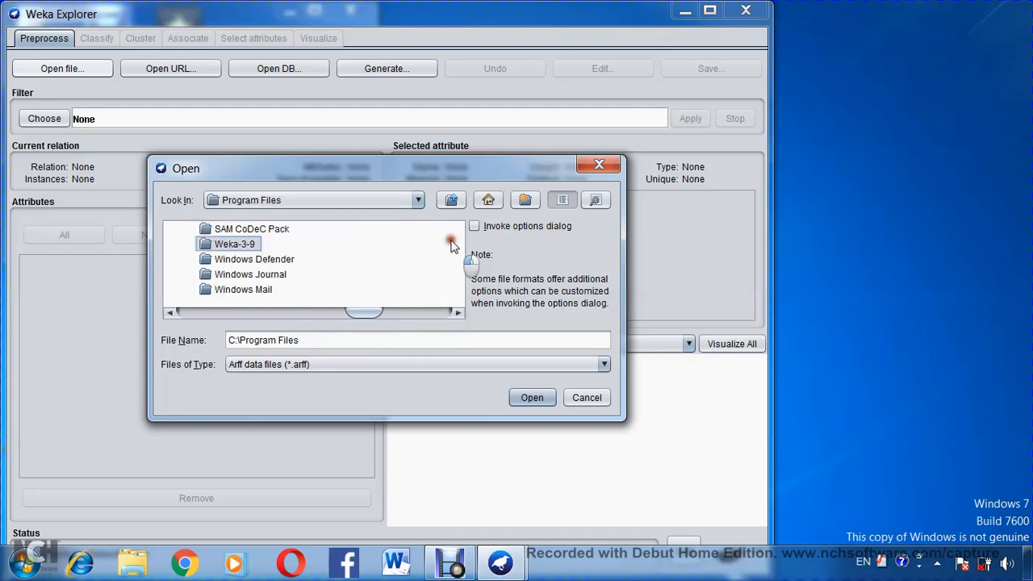
double_click(209, 245)
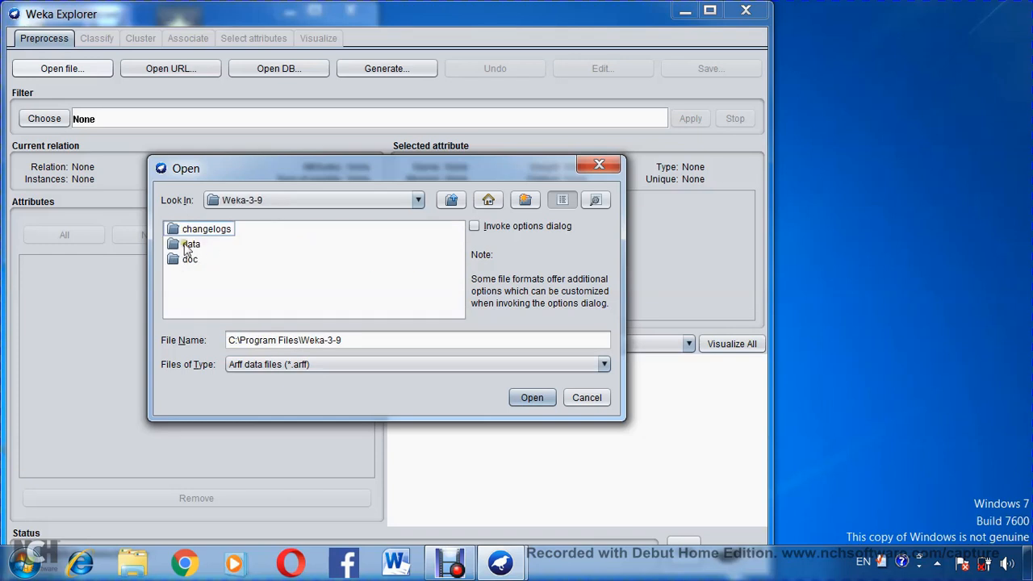
double_click(181, 245)
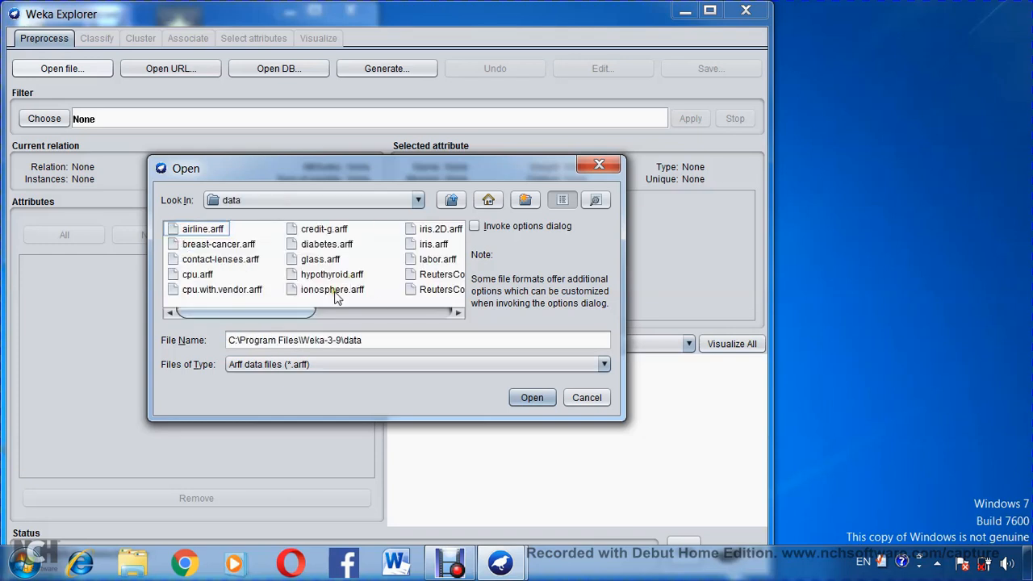
left_click(305, 262)
left_click(520, 398)
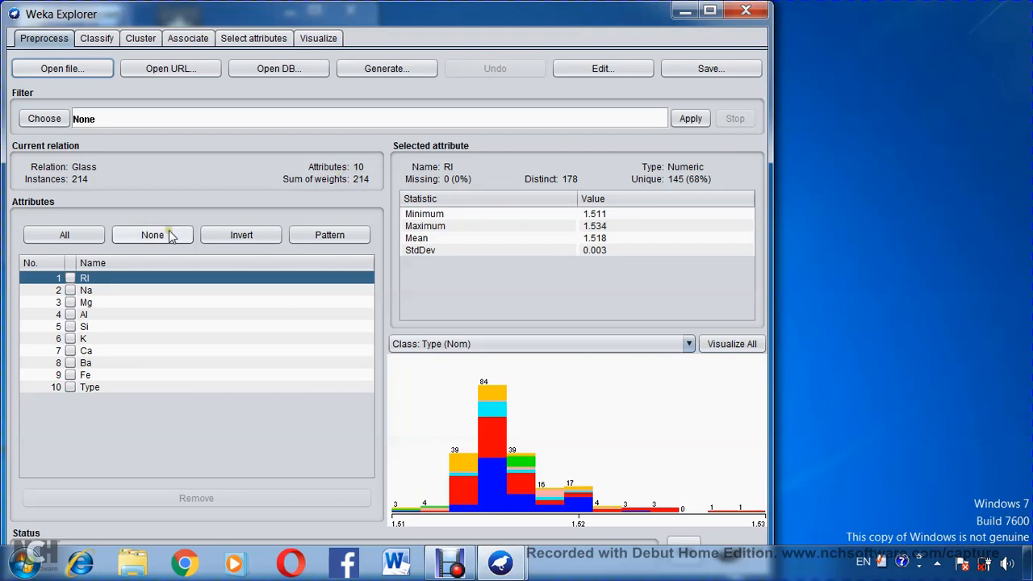
- Check the Glass attributes, including Na, Mg, Si, Ca, Ba and Fe, and the data table for missing values
left_click(71, 290)
left_click(82, 303)
left_click(88, 327)
left_click(88, 351)
left_click(92, 363)
left_click(93, 375)
left_click(604, 71)
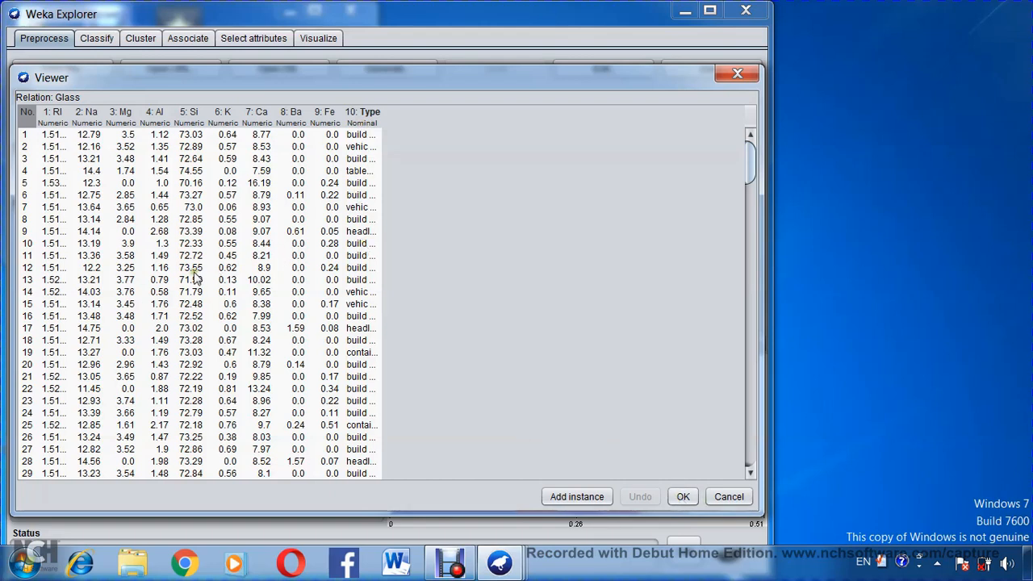
left_click(683, 496)
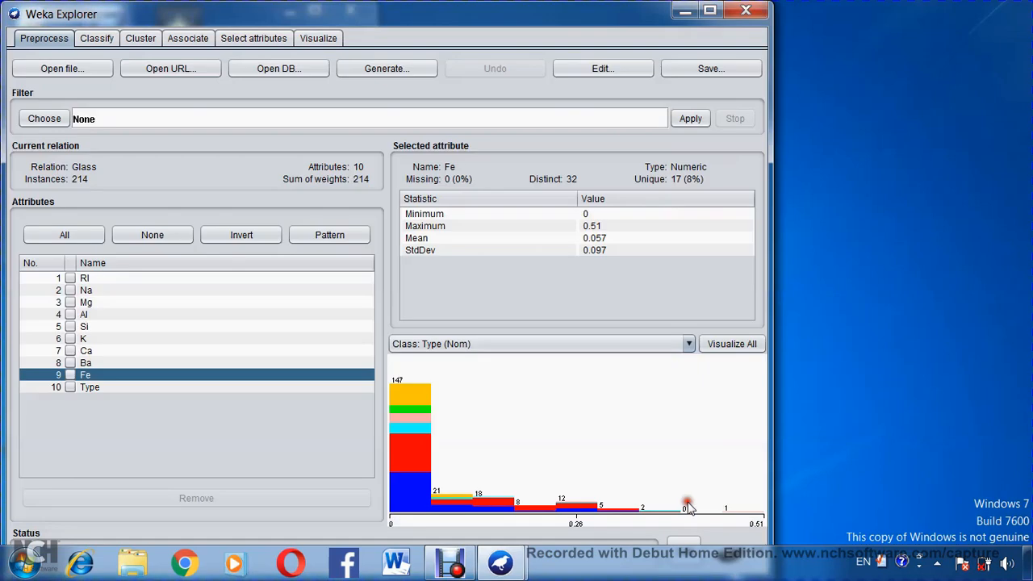
- Choose the unsupervised attribute filter ReplaceWithMissingValue
left_click(50, 120)
left_click(38, 137)
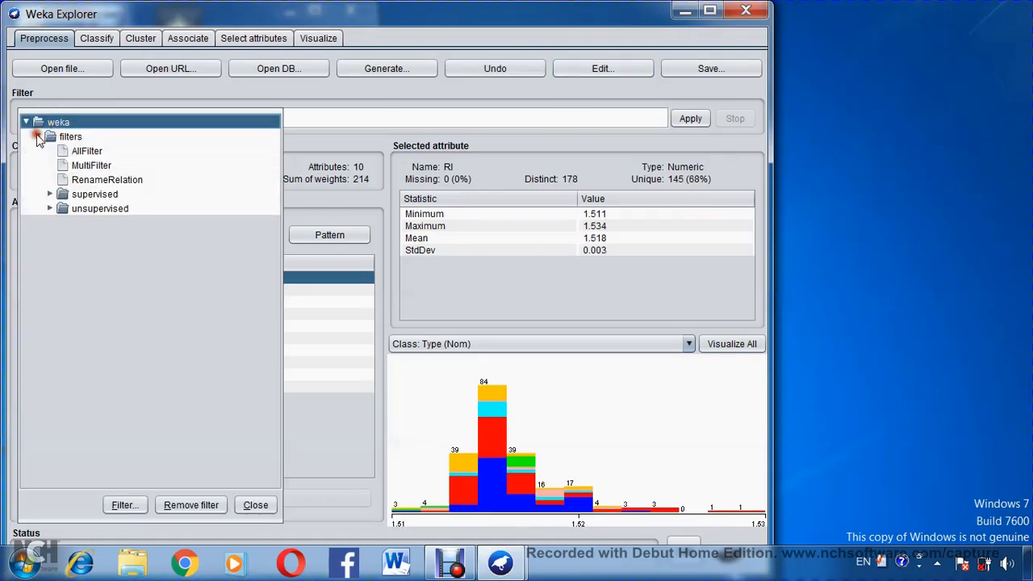
left_click(50, 208)
left_click(62, 222)
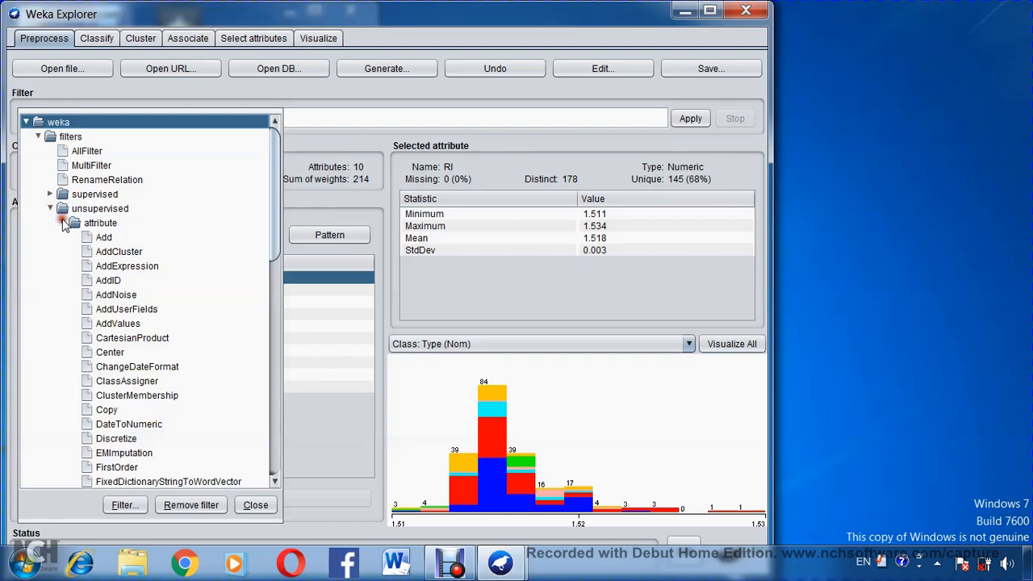
scroll(131, 338, "down", 7)
scroll(157, 436, "down", 3)
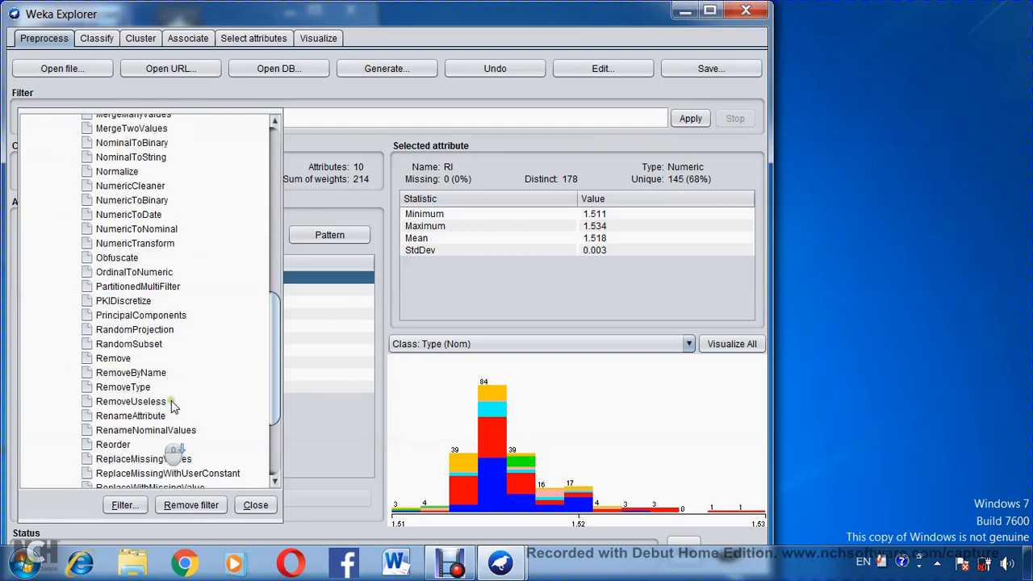
scroll(219, 474, "down", 1)
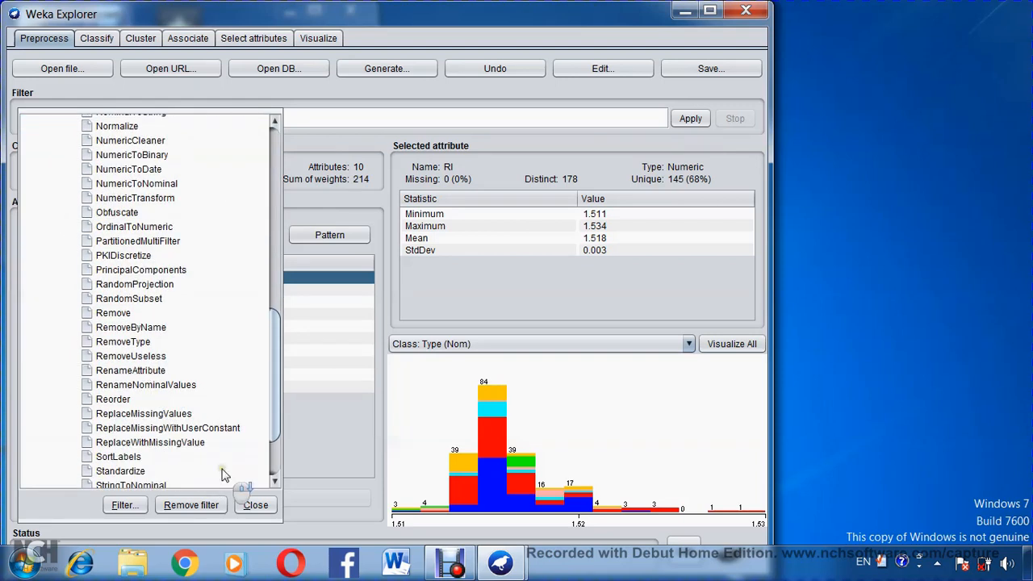
left_click(186, 442)
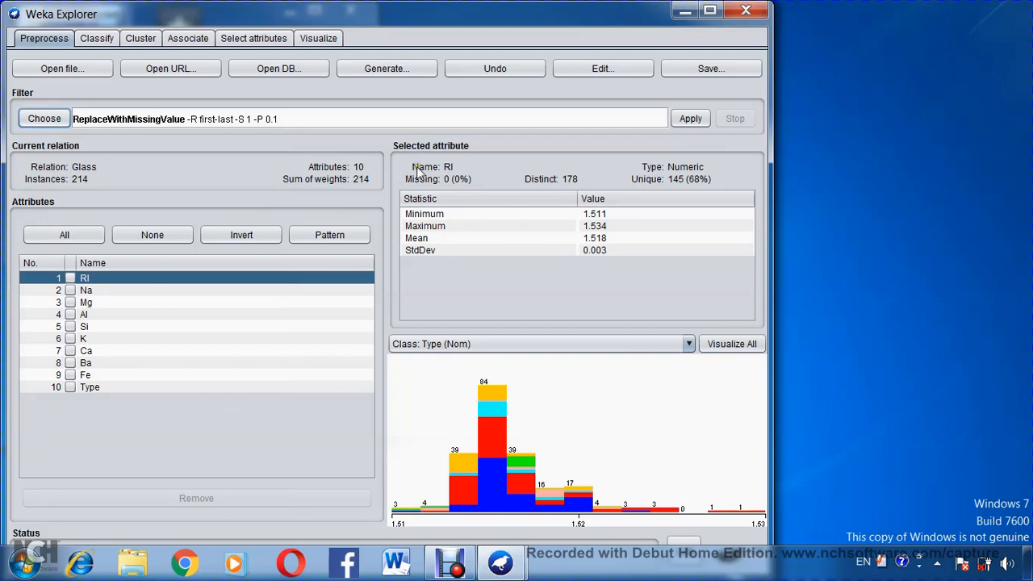
- Apply ReplaceWithMissingValue to all attributes with probability 0.1 and inspect the filtered instances in the data table
left_click(224, 119)
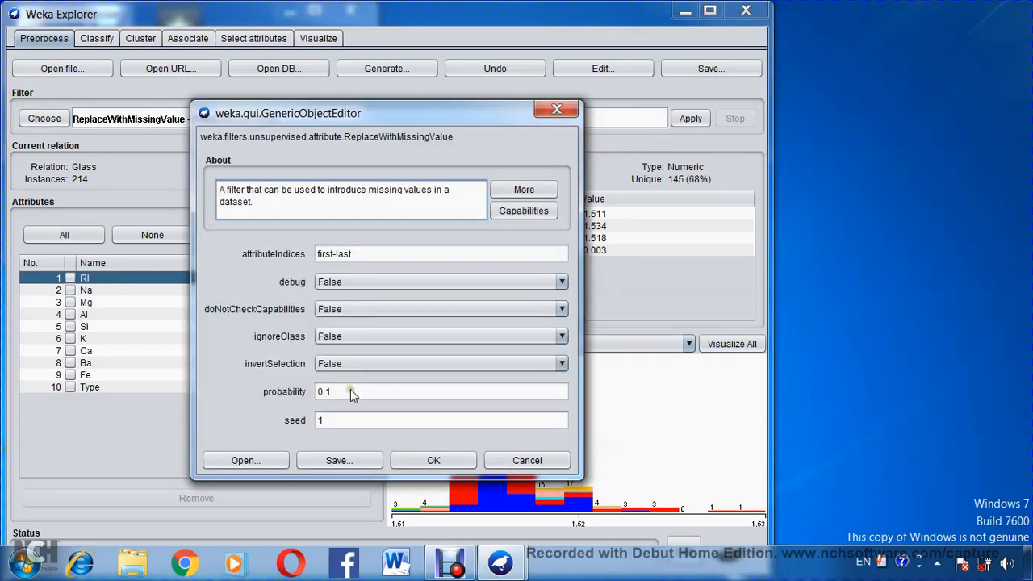
left_click_drag(351, 393, 295, 393)
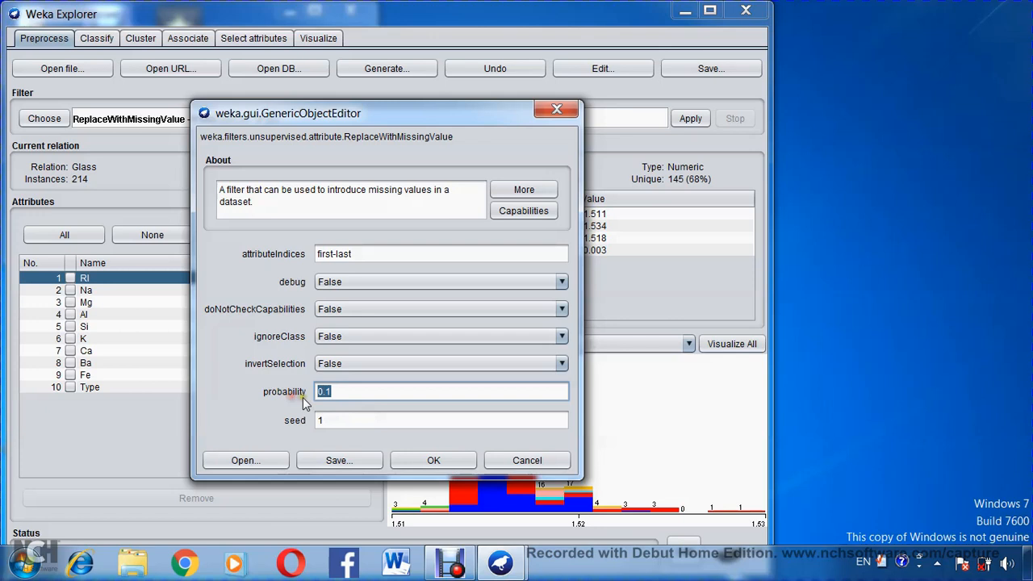
left_click(466, 456)
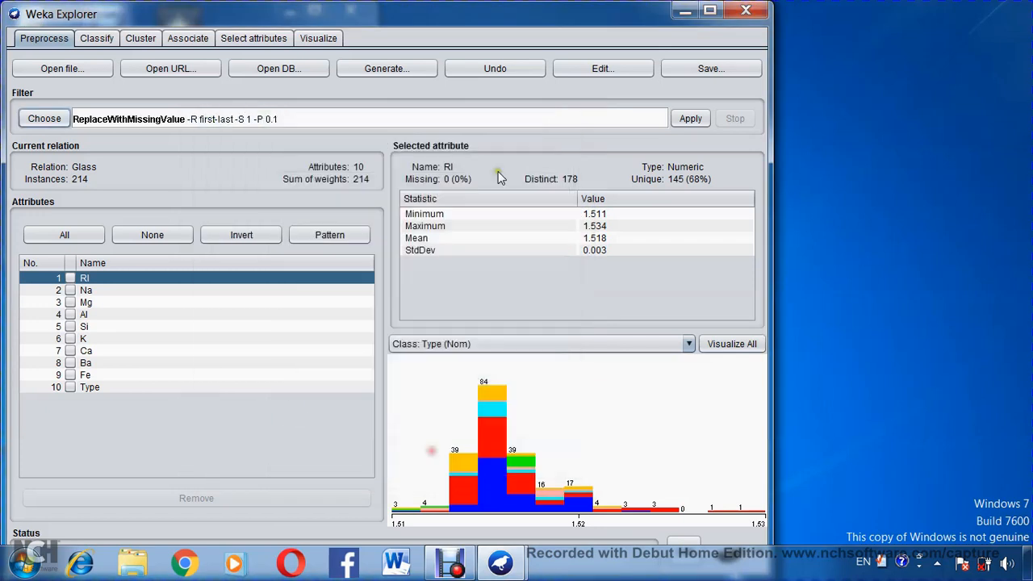
left_click(677, 119)
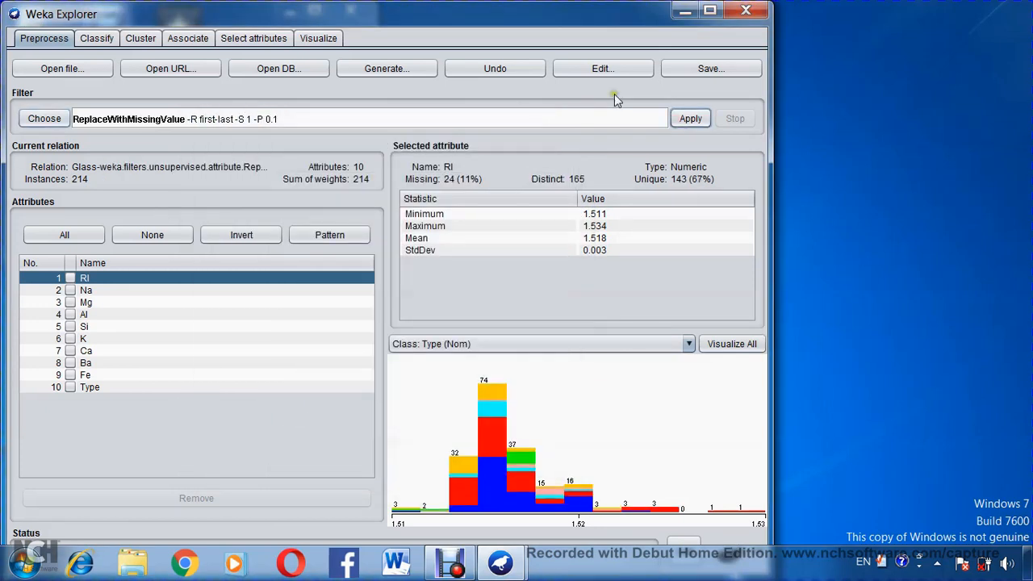
left_click(610, 73)
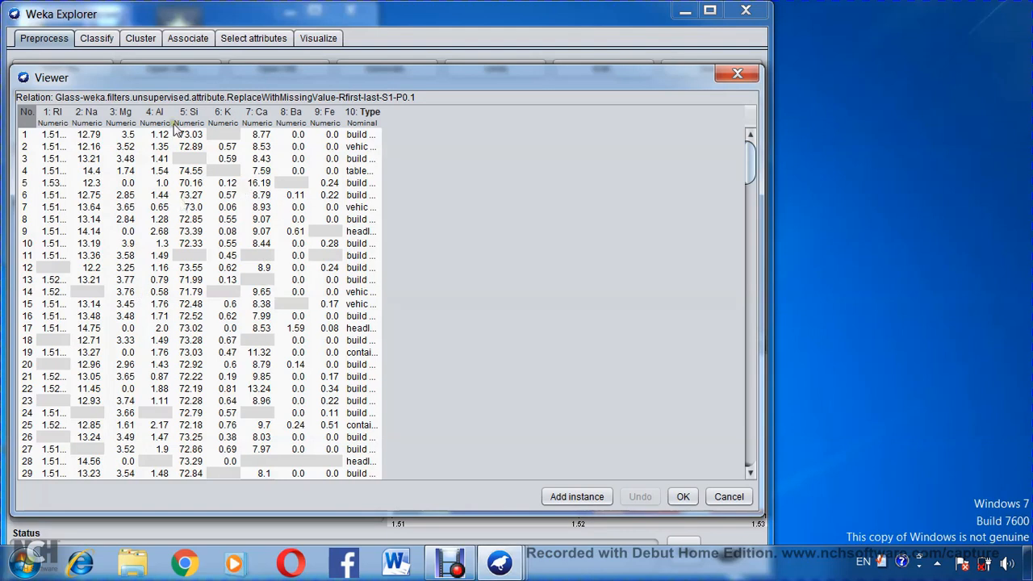
left_click(682, 496)
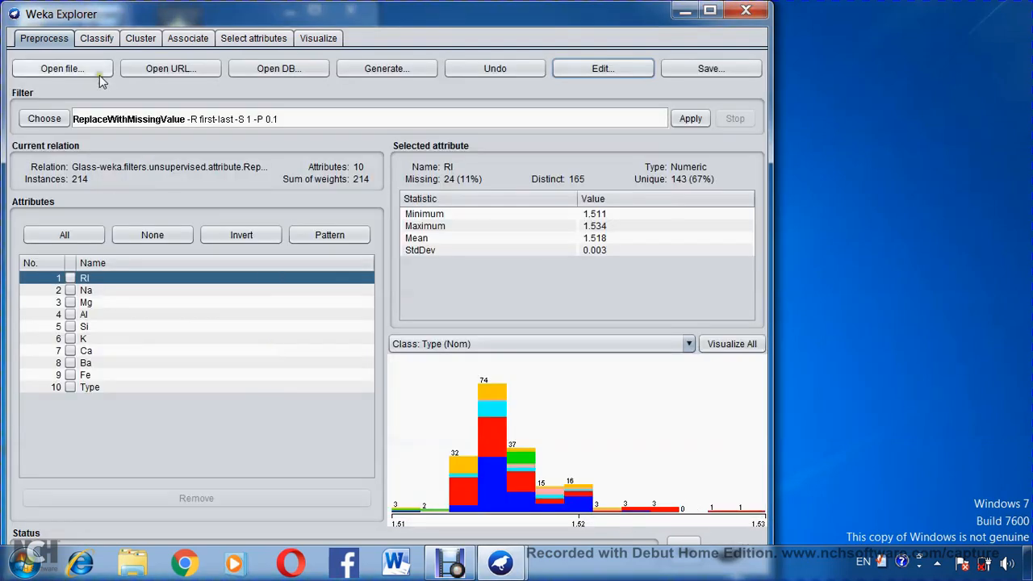
- Apply the unsupervised attribute filter EMImputation with its default options and inspect the imputed instances in the data table
left_click(56, 121)
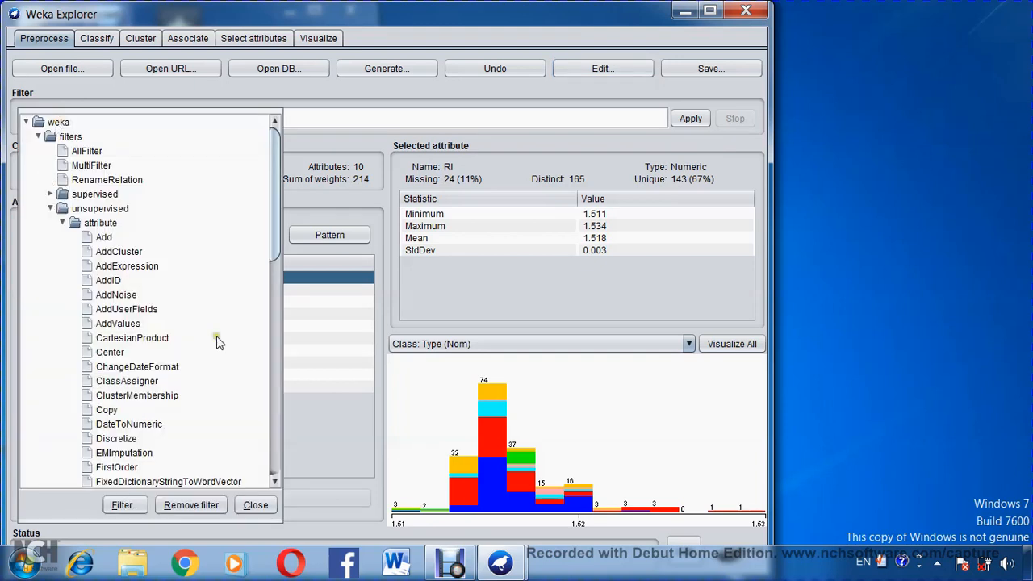
scroll(216, 314, "down", 2)
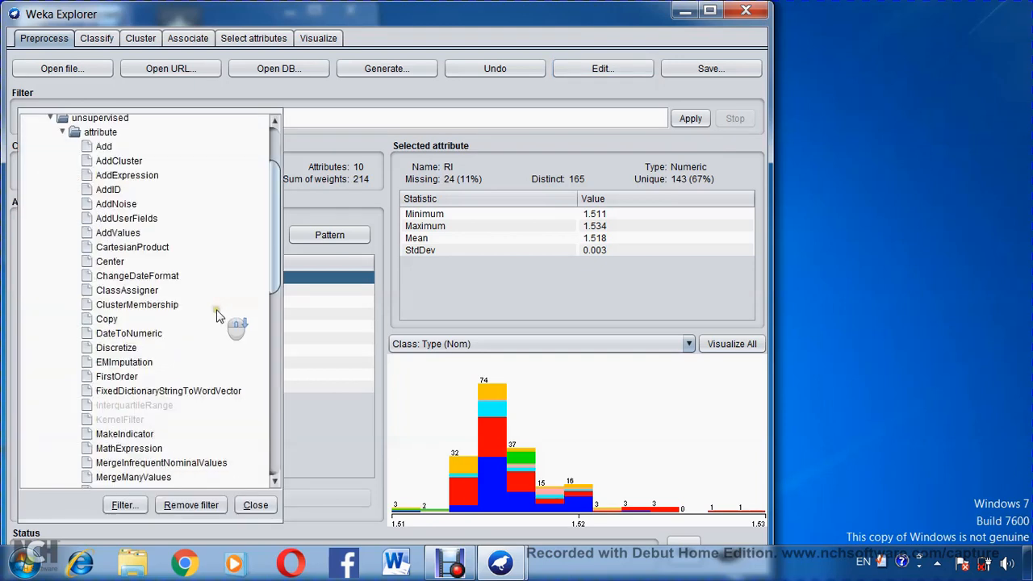
left_click(122, 365)
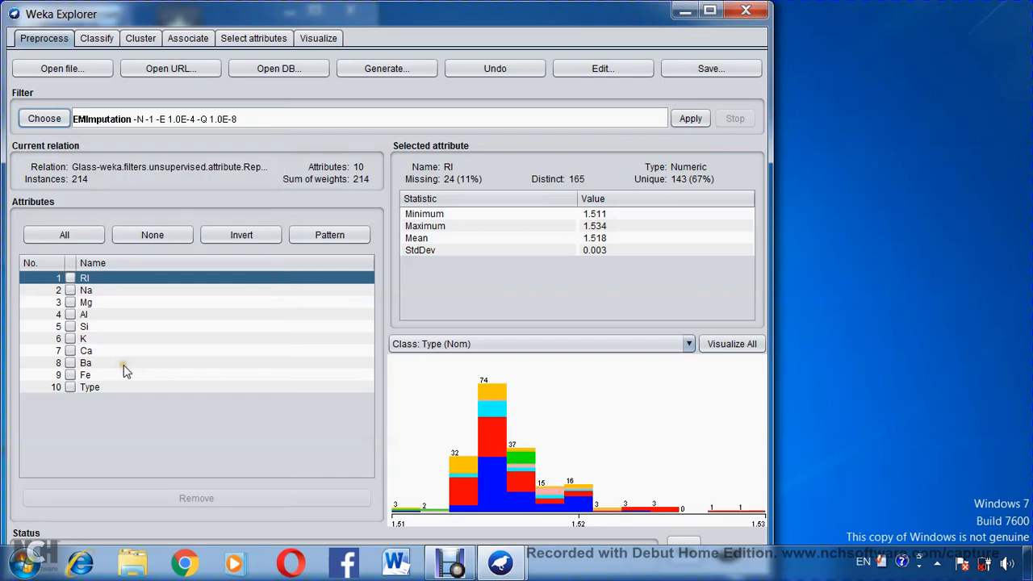
left_click(676, 126)
left_click(603, 69)
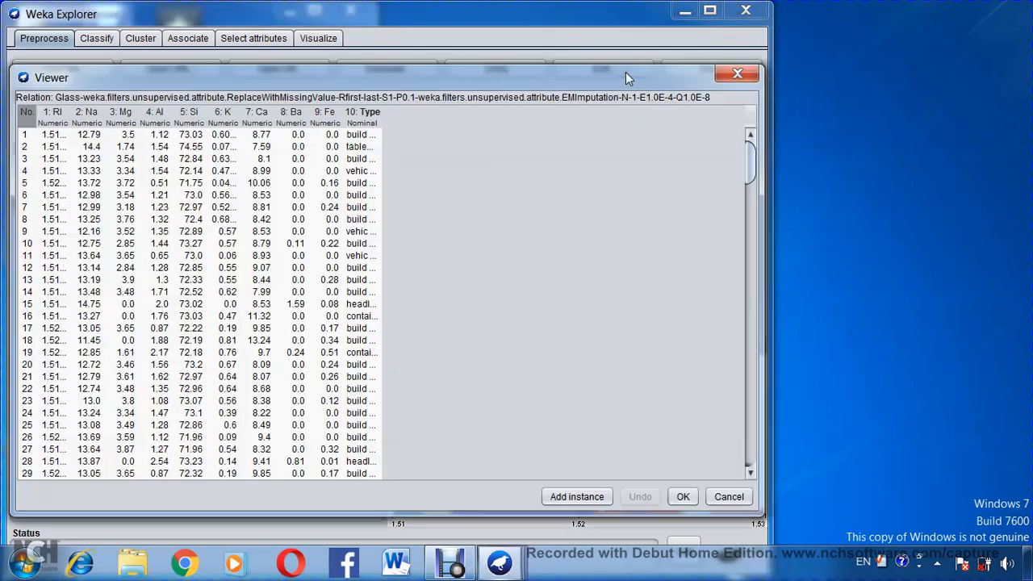
left_click(694, 502)
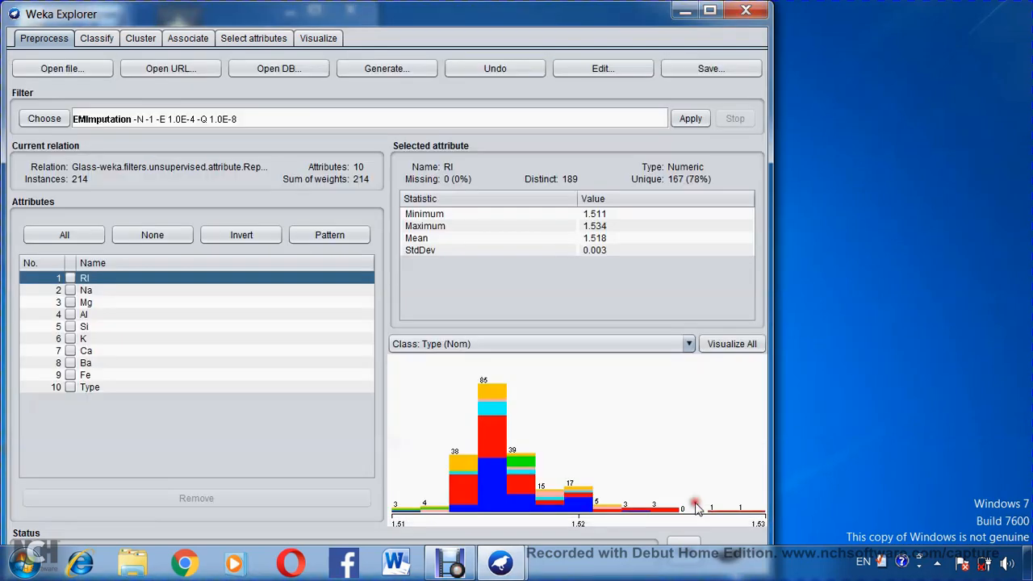
- Run the J48 tree classifier on the imputed Glass data with 10-fold cross-validation and Type as the class
left_click(100, 40)
left_click(48, 81)
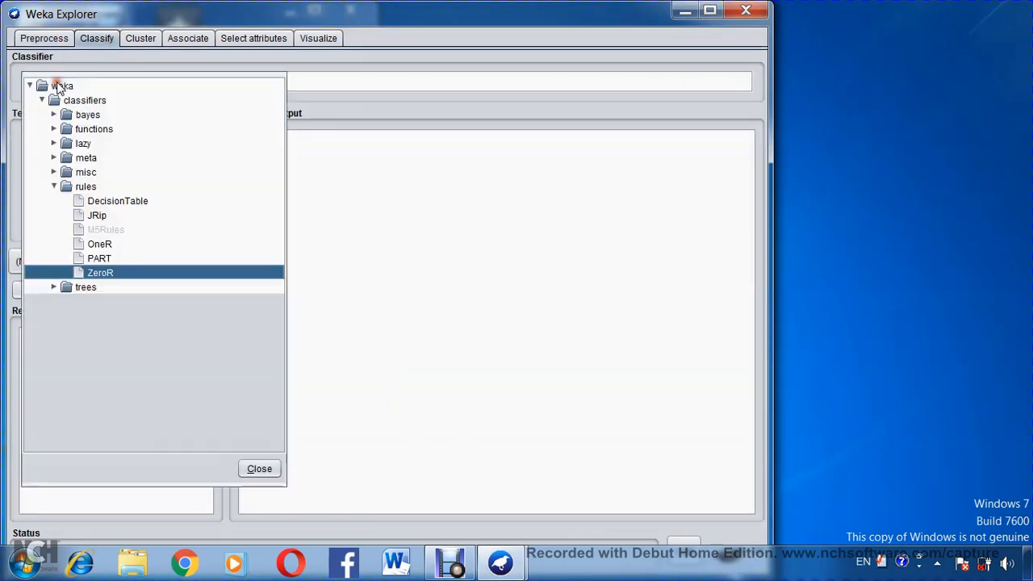
left_click(54, 186)
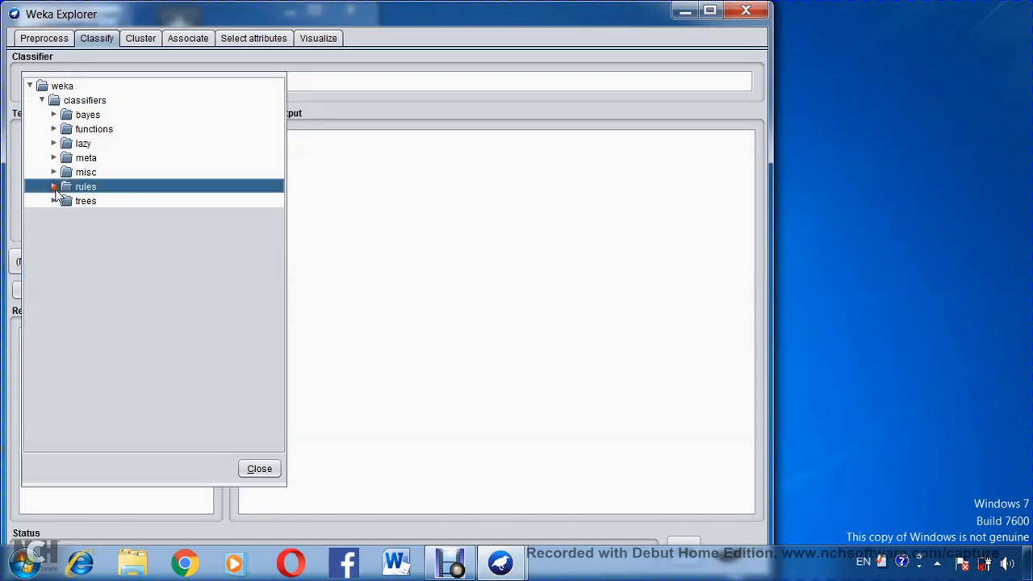
left_click(54, 201)
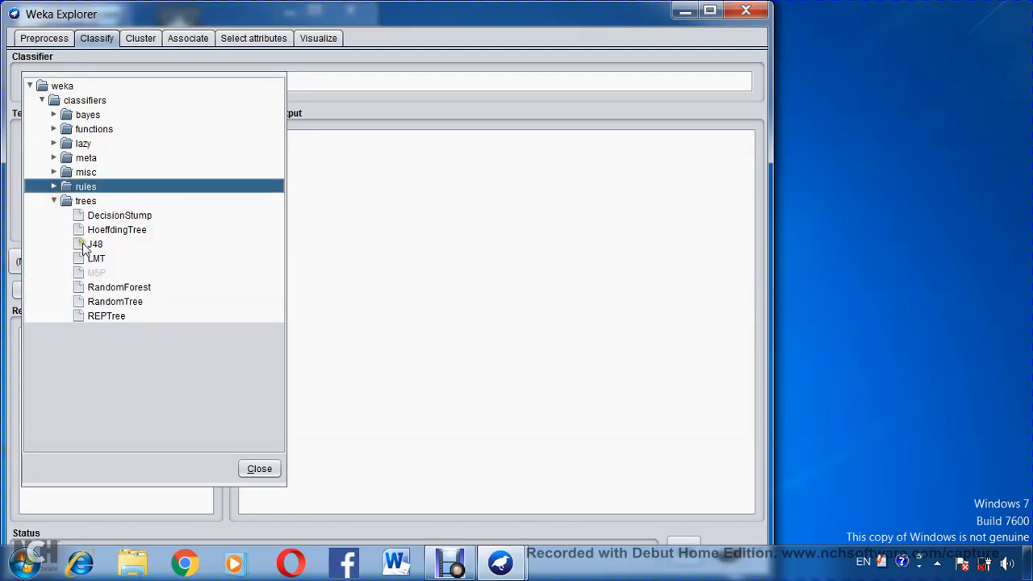
left_click(89, 243)
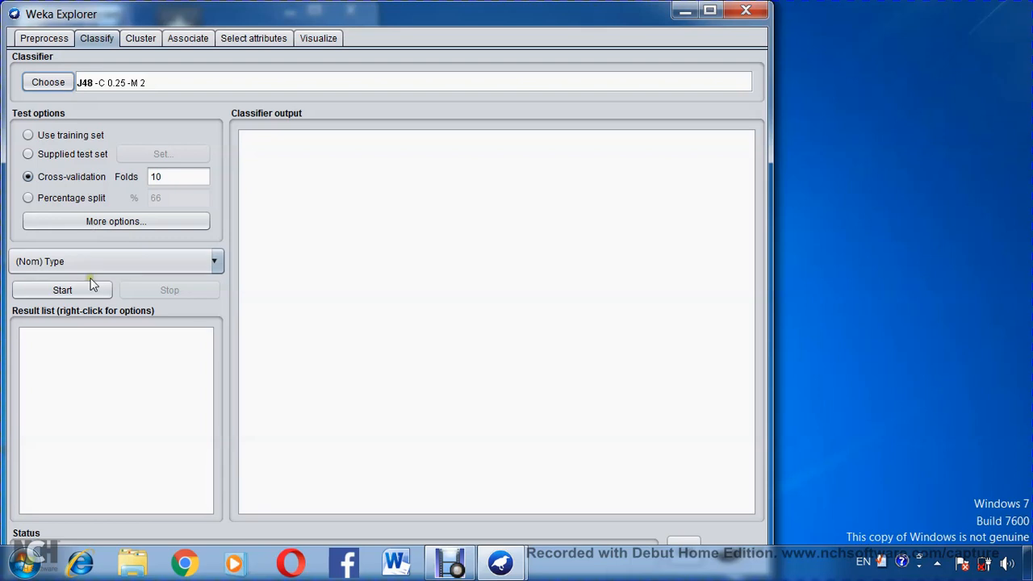
left_click(92, 289)
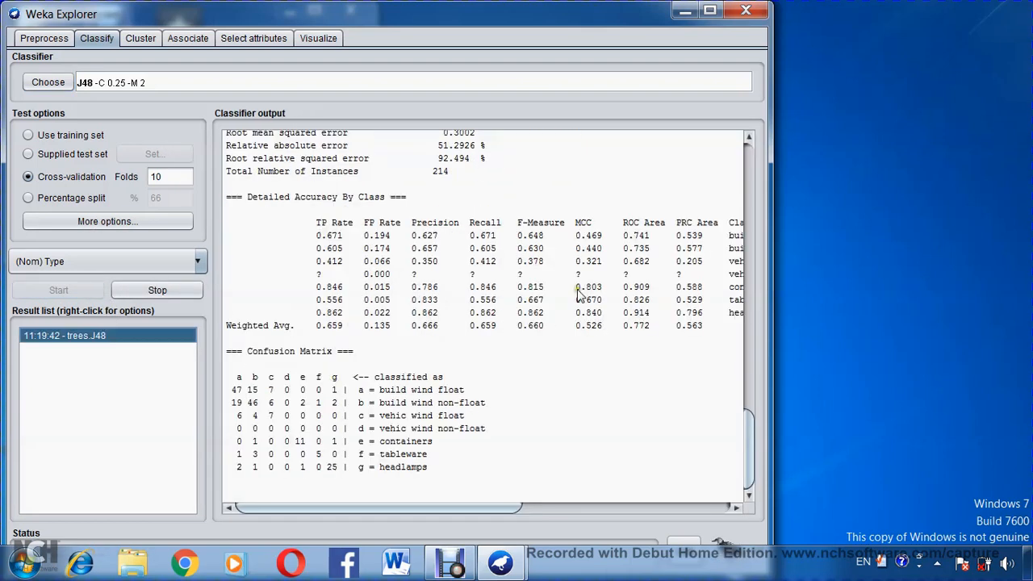
- Review the J48 cross-validation summary and inspect the EM-imputed instances in the data table
scroll(577, 295, "up", 4)
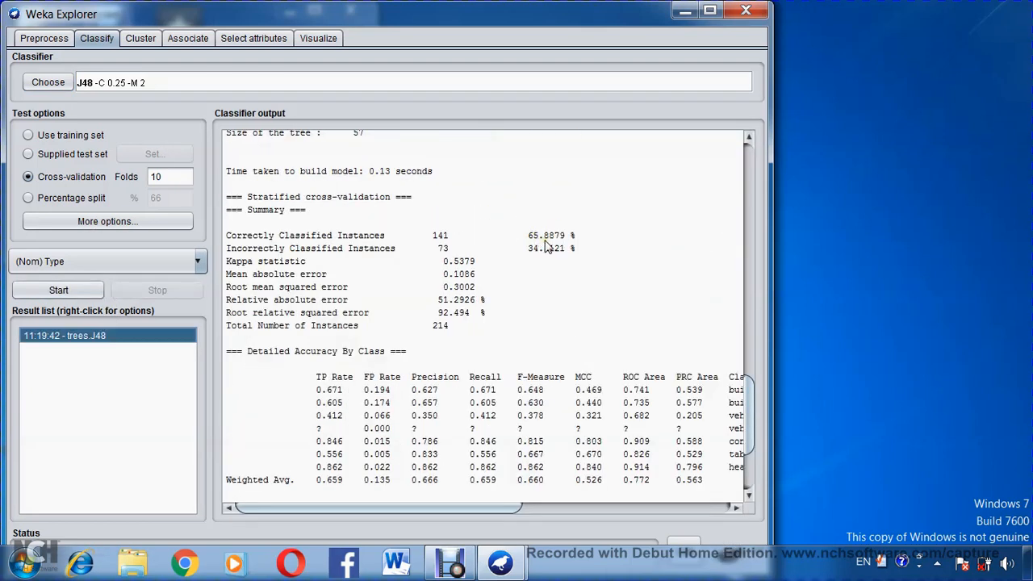
left_click(53, 38)
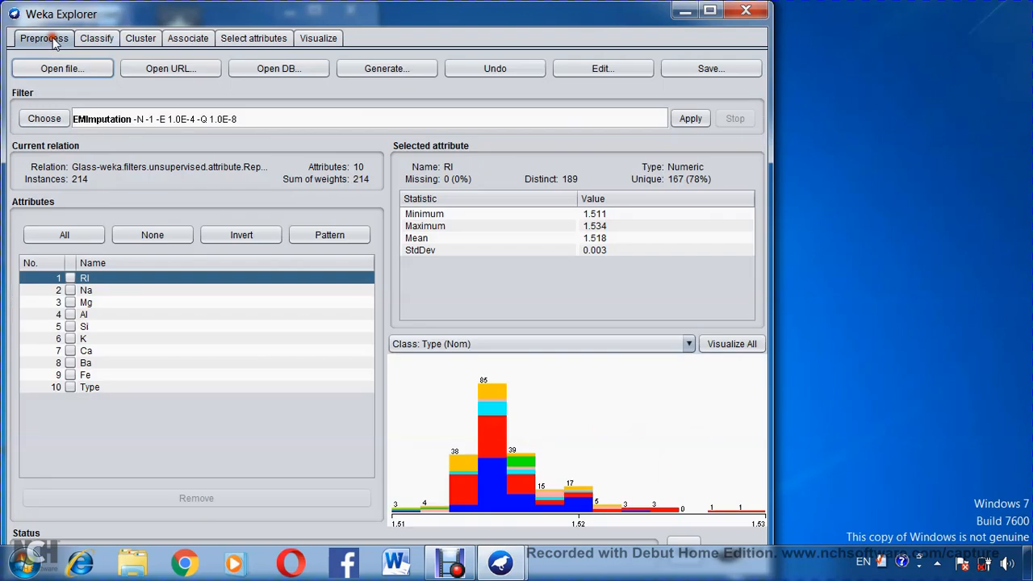
left_click(563, 71)
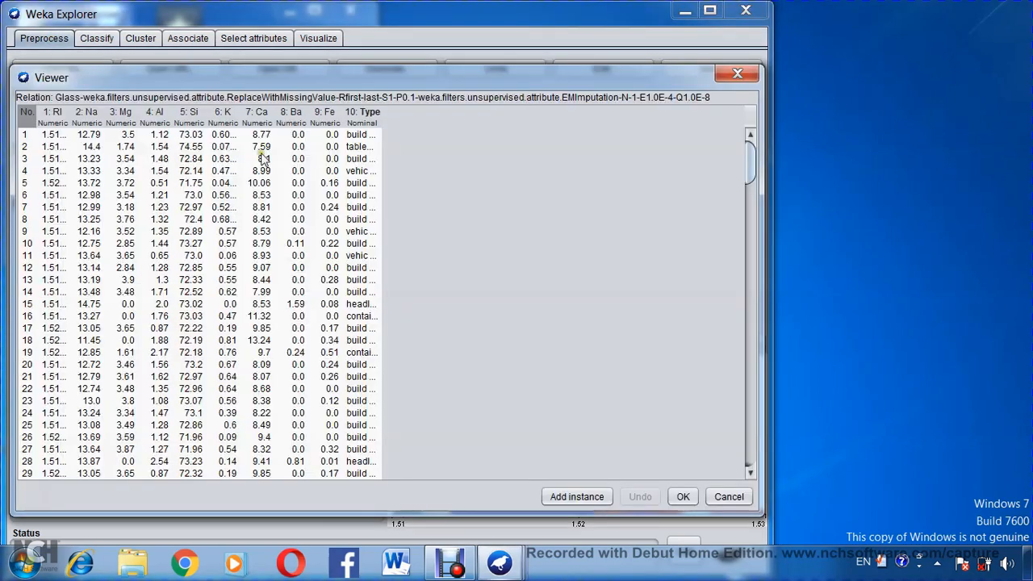
left_click(720, 70)
- Undo the EMImputation filter and inspect the Glass instances in the data table
left_click(499, 72)
left_click(595, 73)
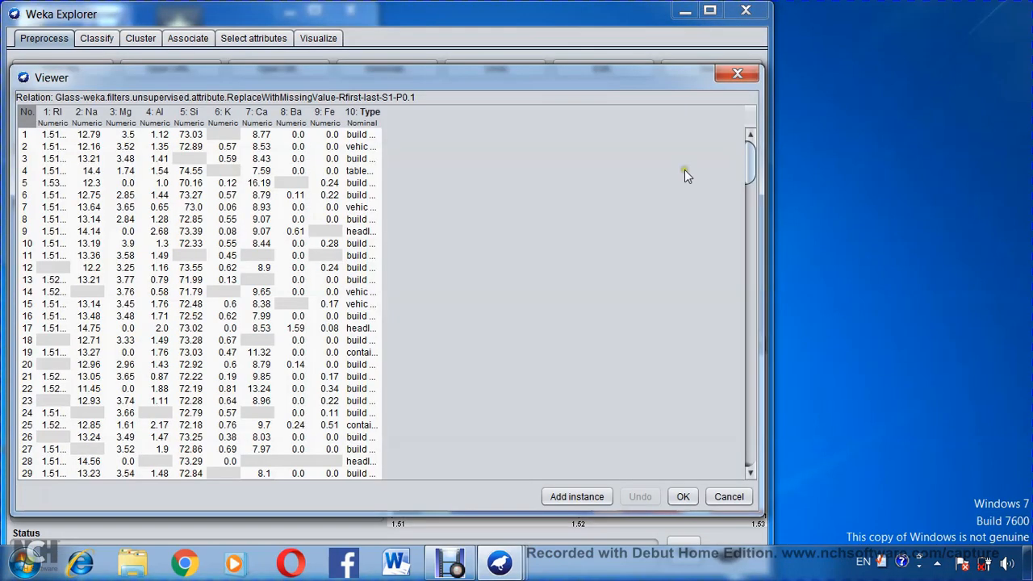
left_click(749, 81)
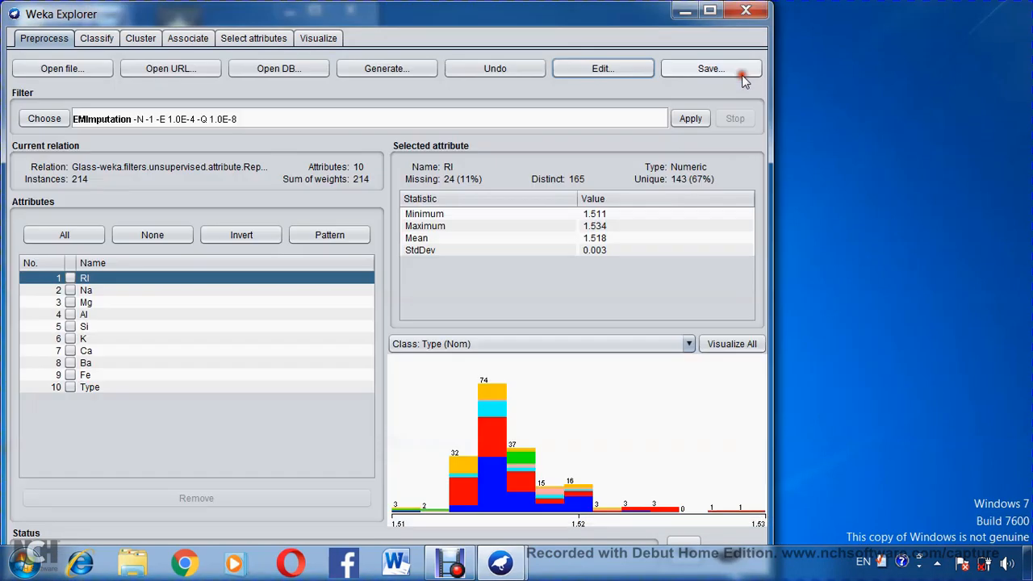
- Apply the unsupervised attribute filter ReplaceMissingValues and inspect the filled-in instances in the data table
left_click(29, 117)
scroll(33, 230, "down", 10)
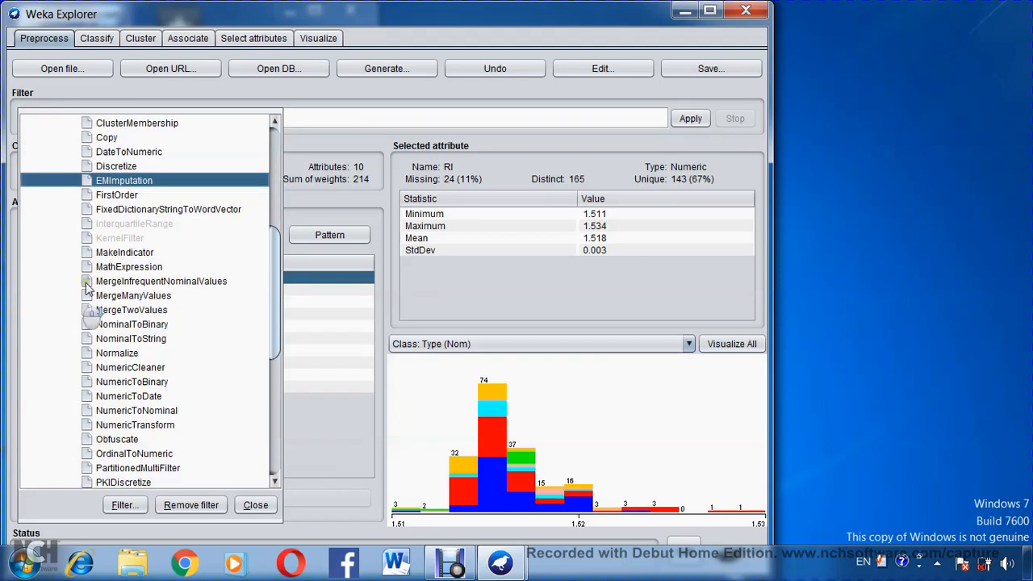
scroll(187, 294, "down", 3)
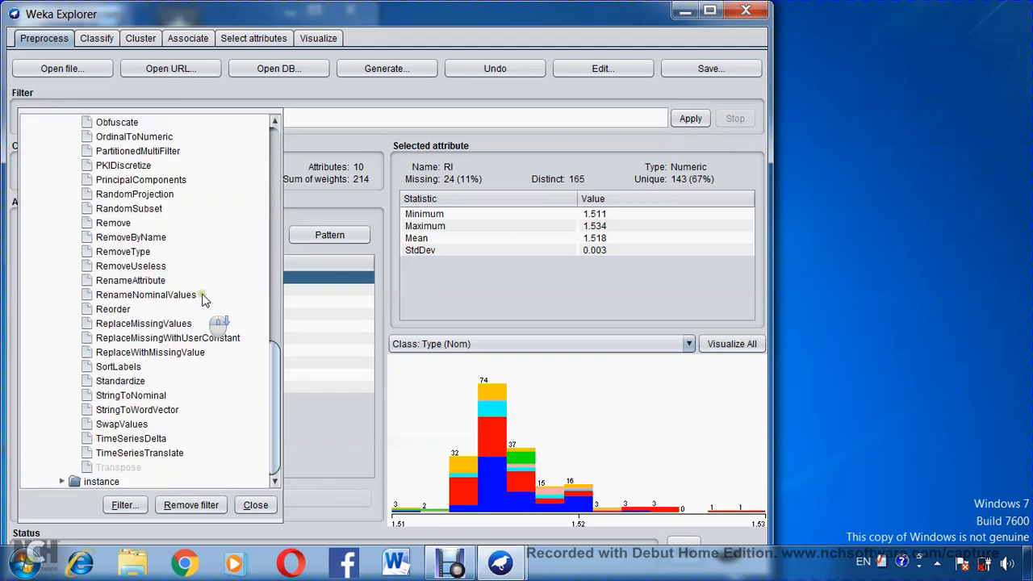
left_click(138, 323)
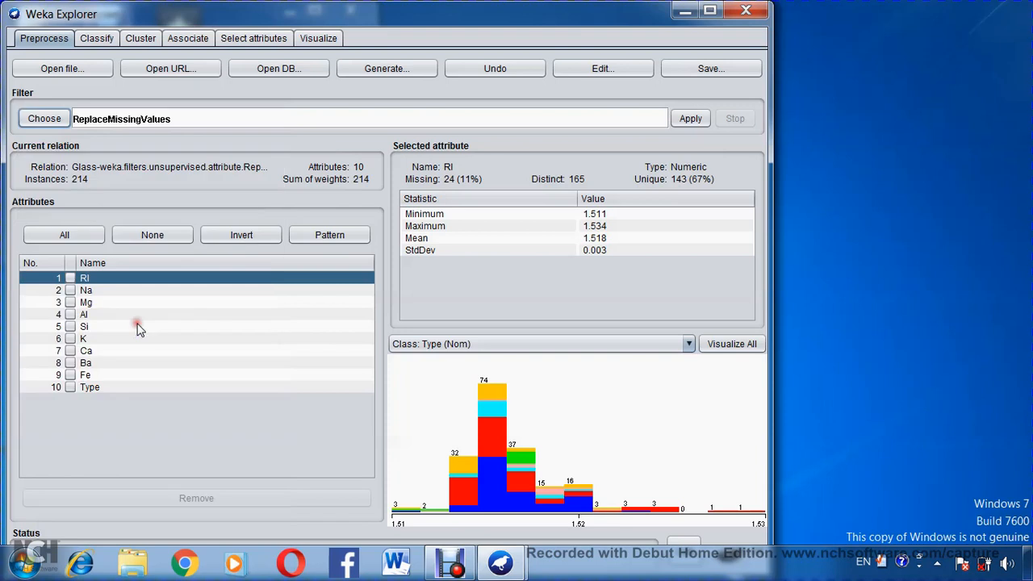
left_click(687, 118)
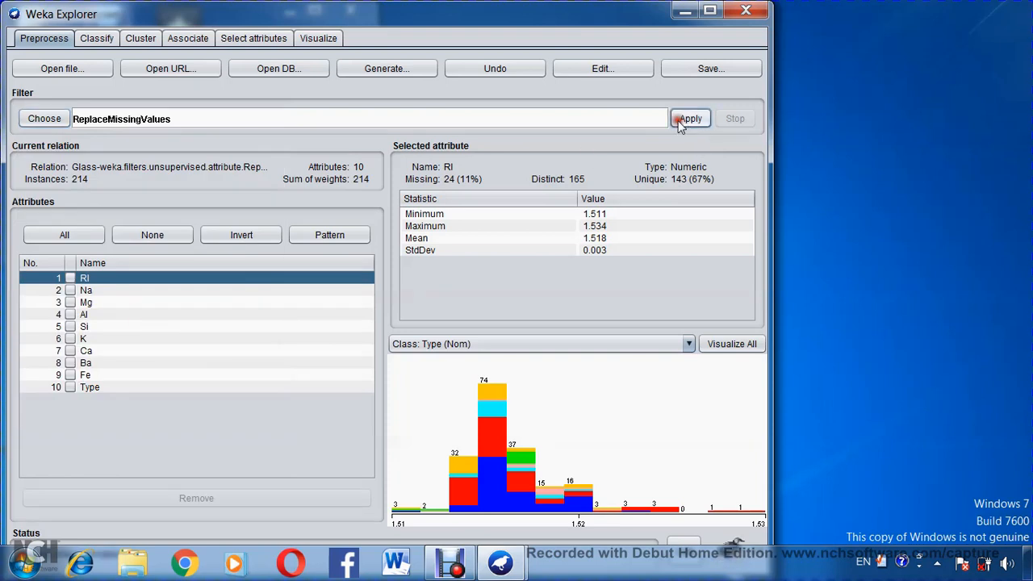
left_click(619, 69)
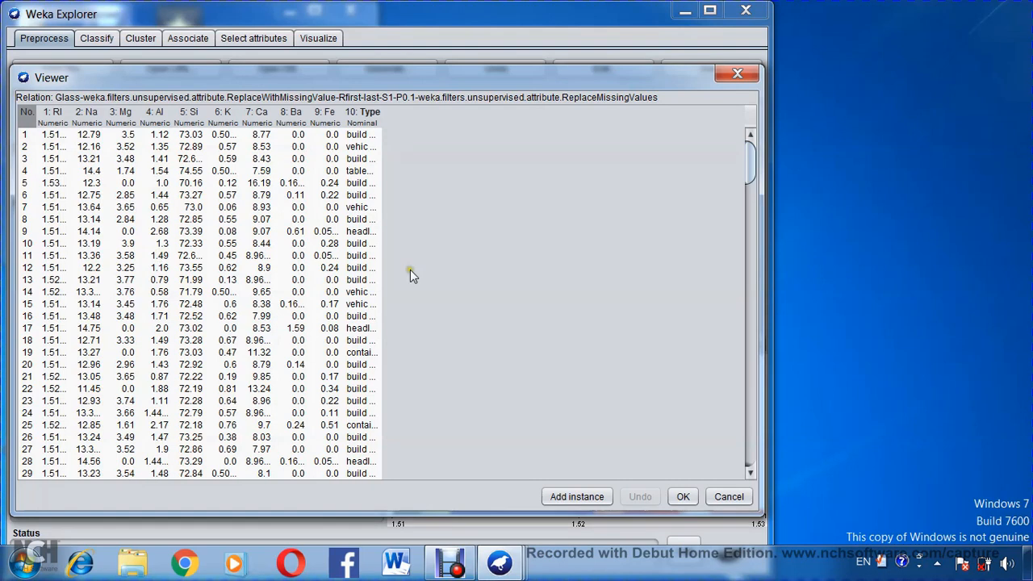
left_click(682, 497)
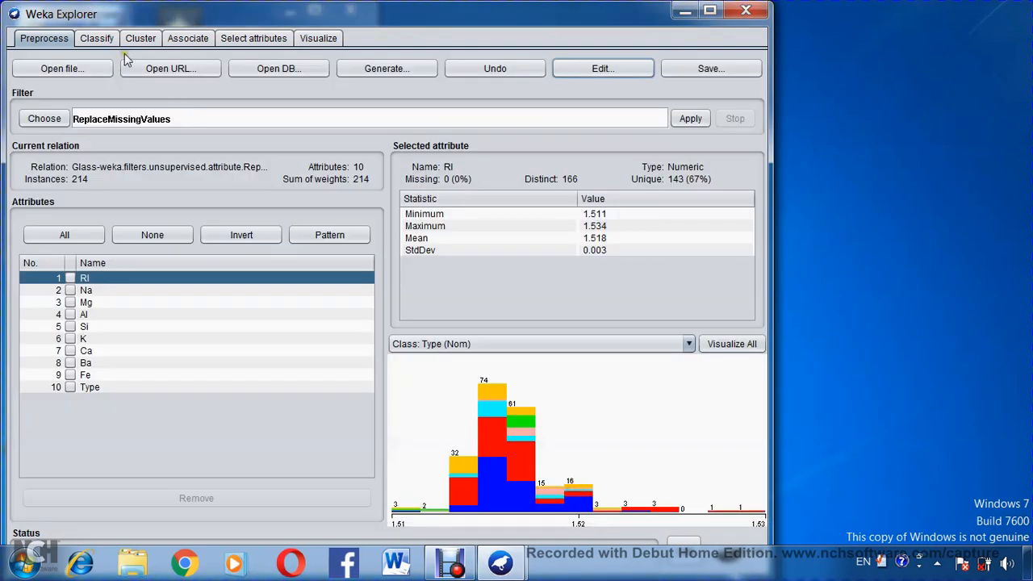
- Run J48 with 10-fold cross-validation on the data filtered with ReplaceMissingValues and review its summary
left_click(94, 39)
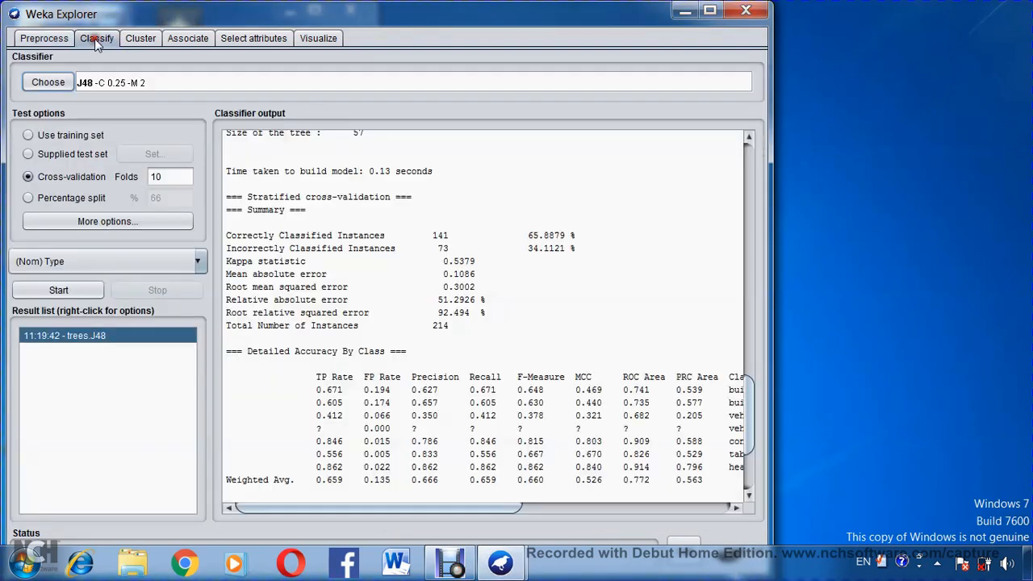
left_click(65, 292)
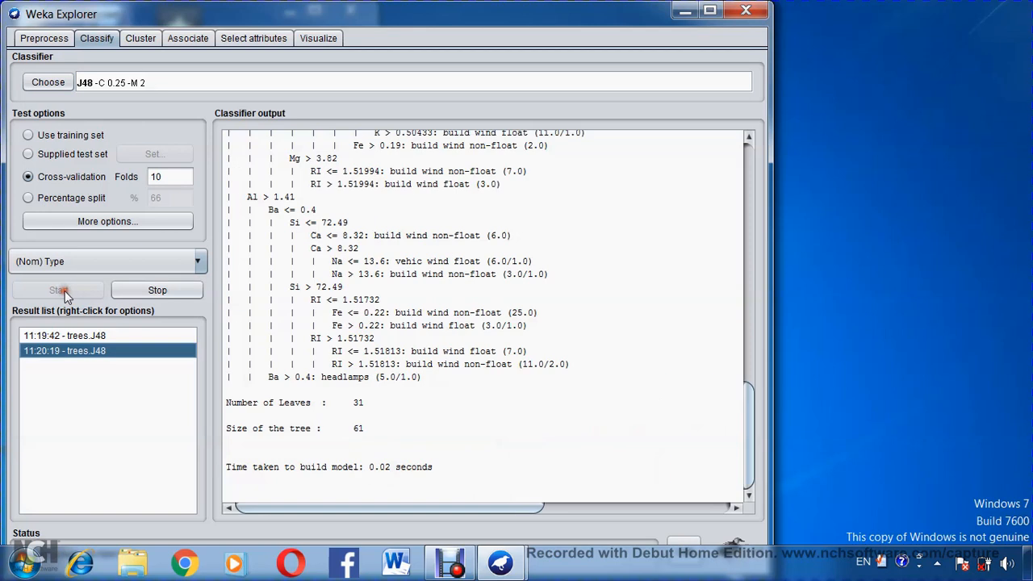
scroll(476, 323, "up", 3)
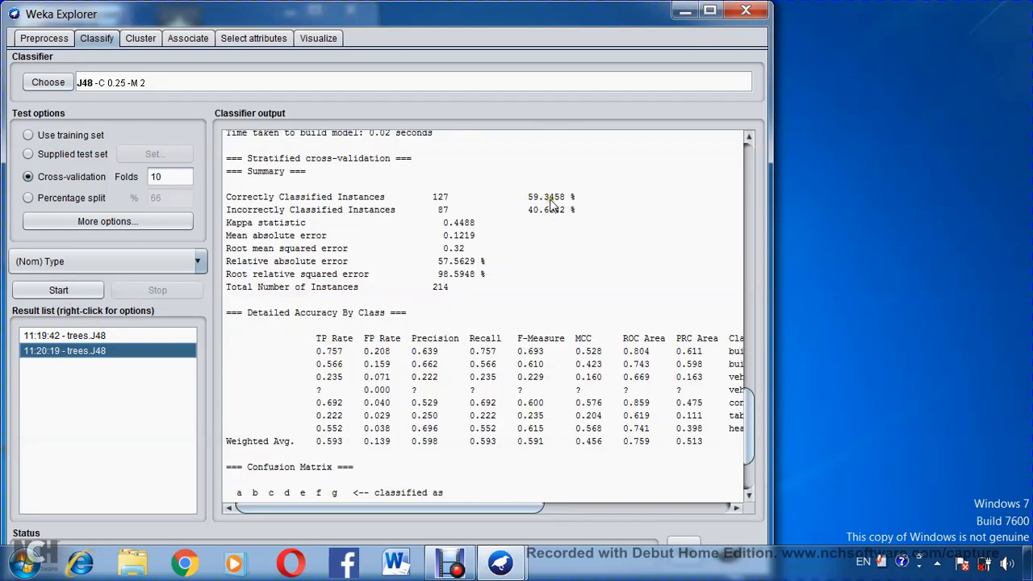
- Reopen the earlier J48 result for the EM-imputed data and examine its cross-validation summary for comparison
left_click(72, 336)
scroll(500, 258, "up", 3)
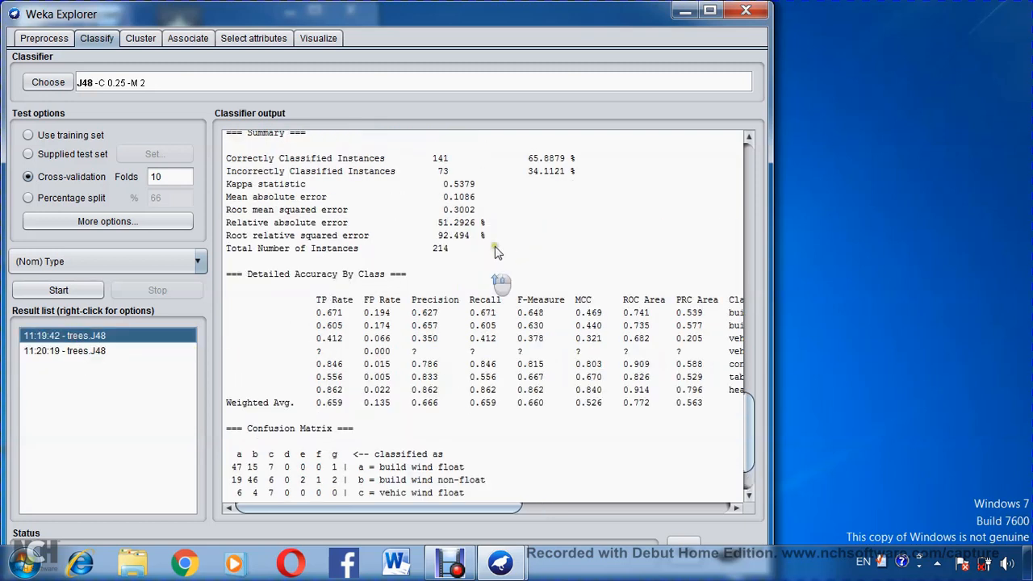
scroll(672, 157, "up", 1)
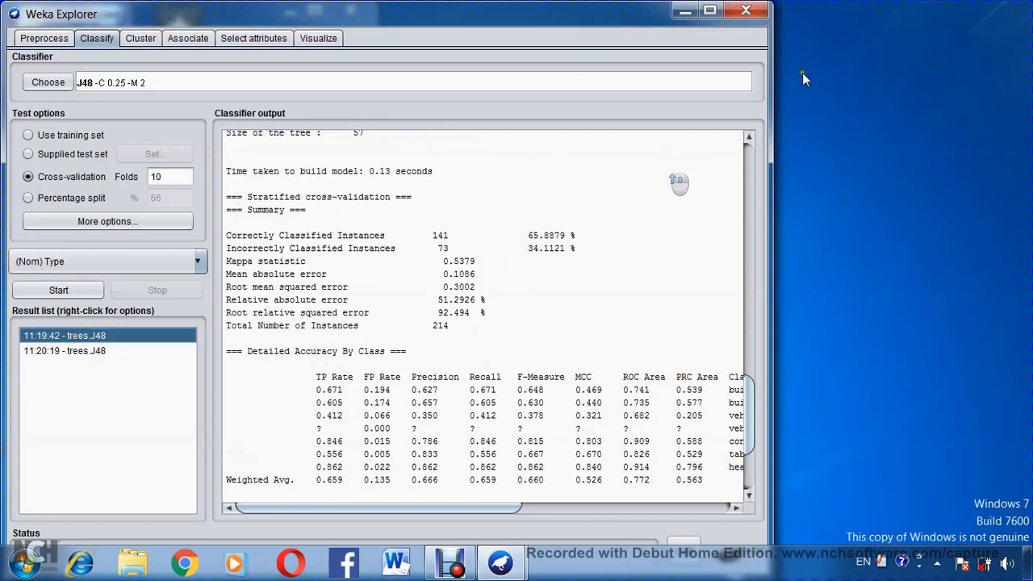
- Close the Weka Explorer and the Weka GUI Chooser
left_click(750, 13)
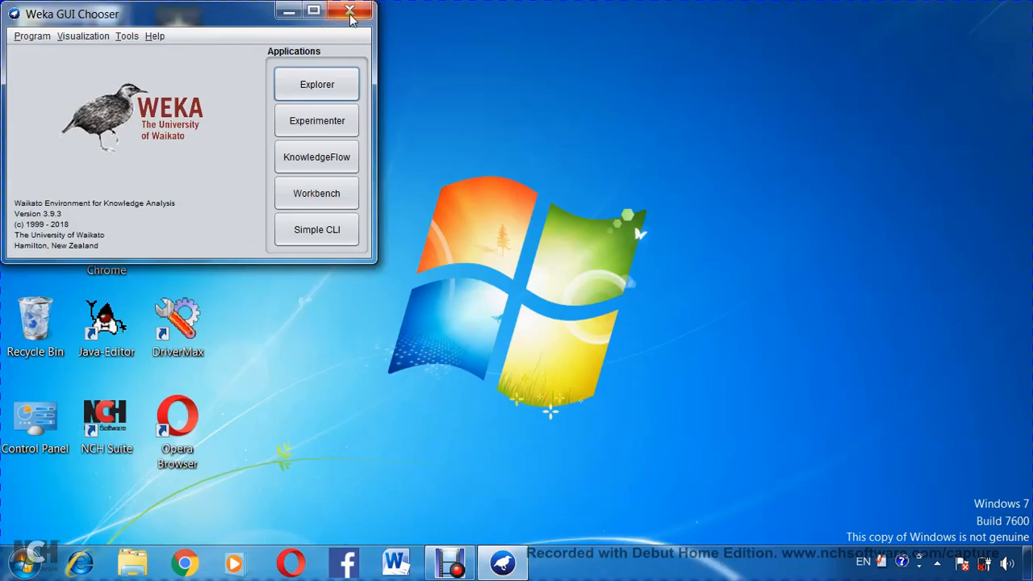
left_click(355, 13)
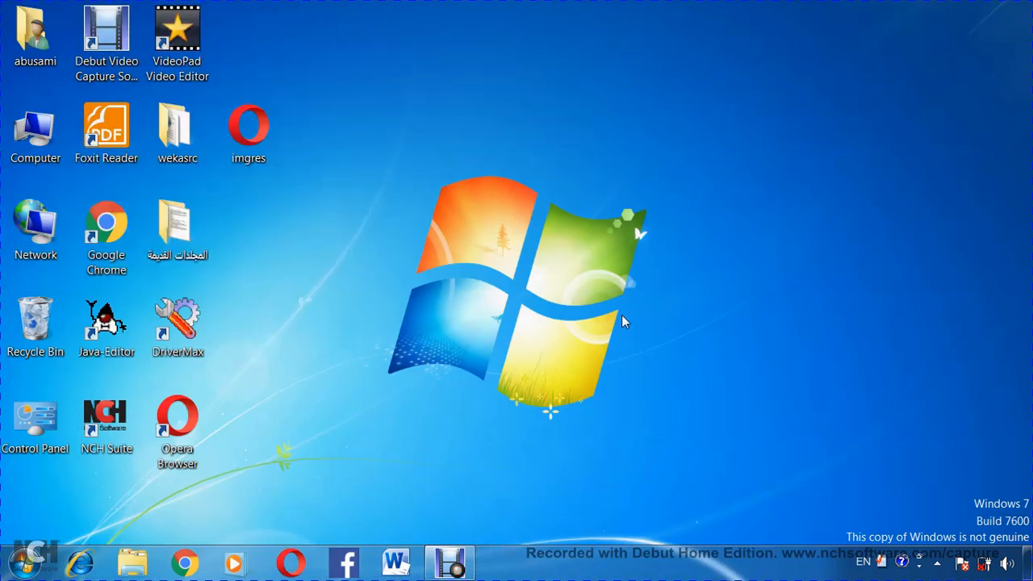